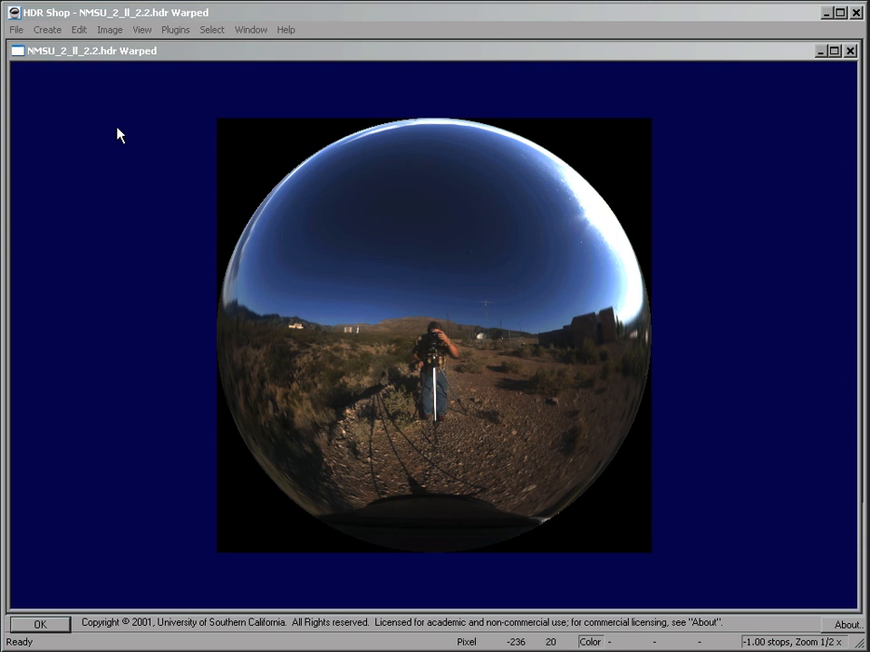
Step: Examine the mirrored-ball HDR image at brighter and darker exposures
left_click(114, 177)
key("ctrl+plus")
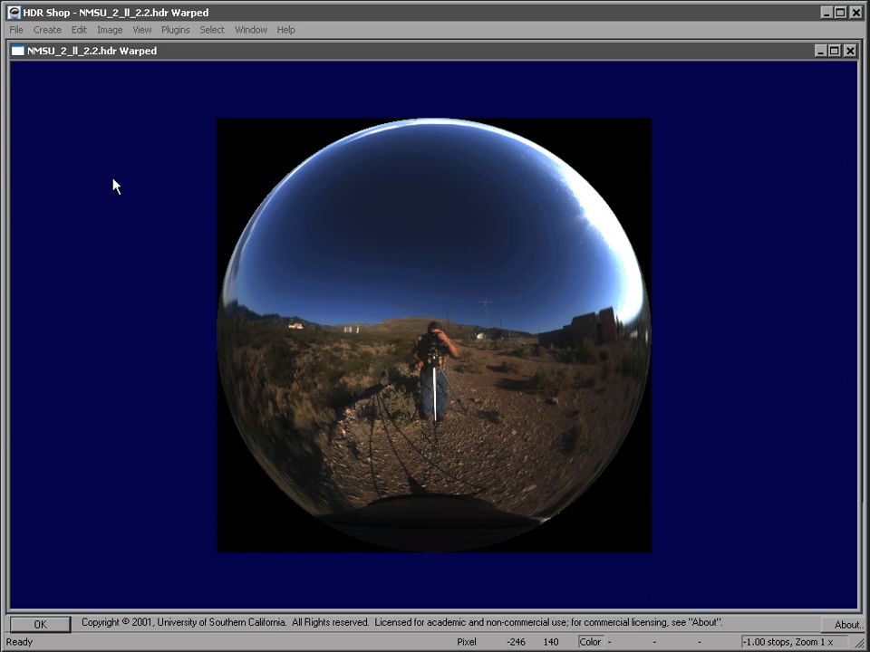
key("plus")
key("plus")
key("plus")
key("minus")
key("minus")
key("minus")
key("minus")
key("minus")
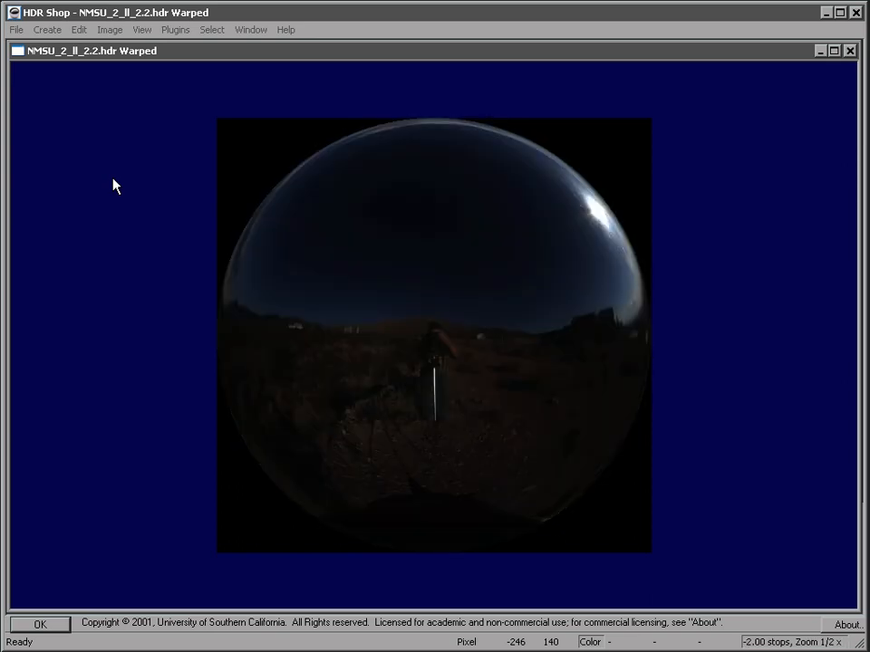
key("plus")
key("plus")
key("plus")
key("plus")
key("minus")
key("minus")
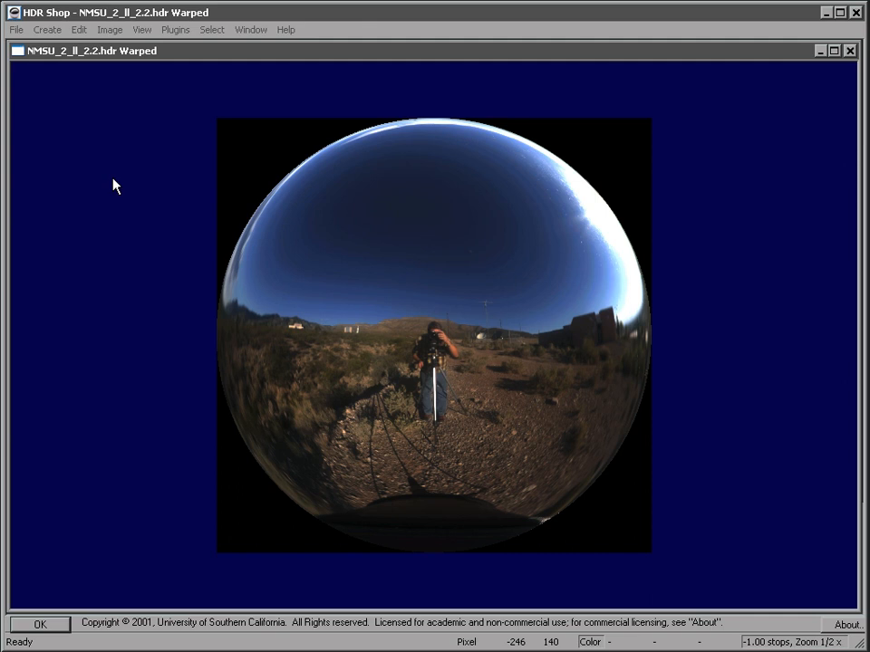
key("ctrl+plus")
left_click(50, 31)
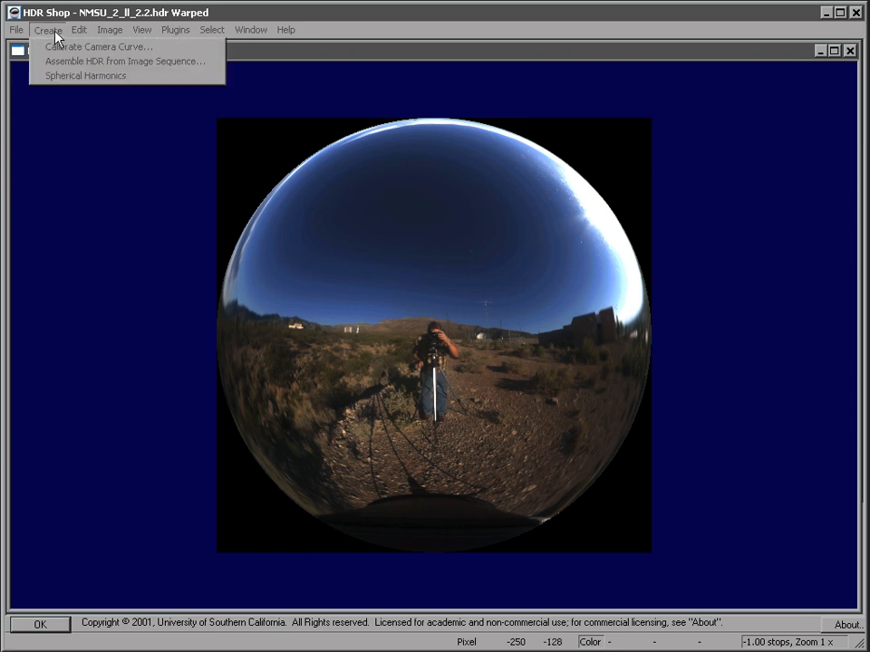
left_click(125, 192)
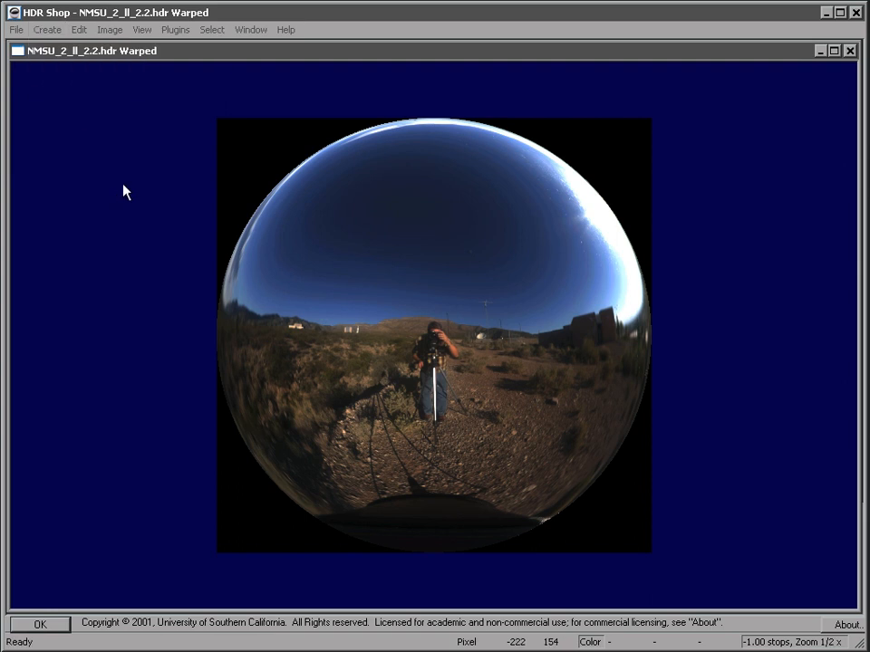
Step: Run a Panoramic Transform from Mirrored Ball to a new 1024 x 512 Latitude/Longitude image
left_click(108, 32)
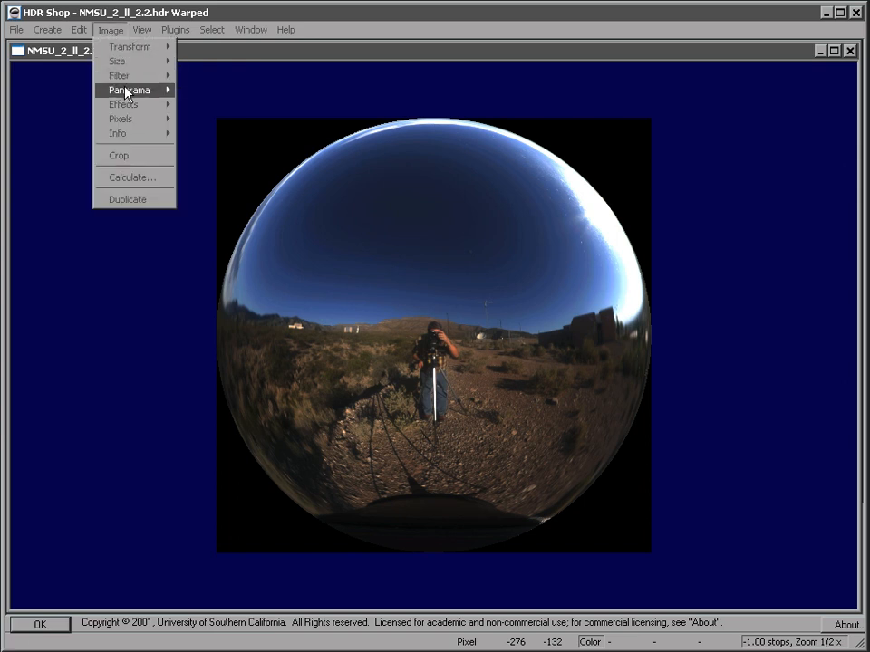
mouse_move(126, 91)
left_click(223, 104)
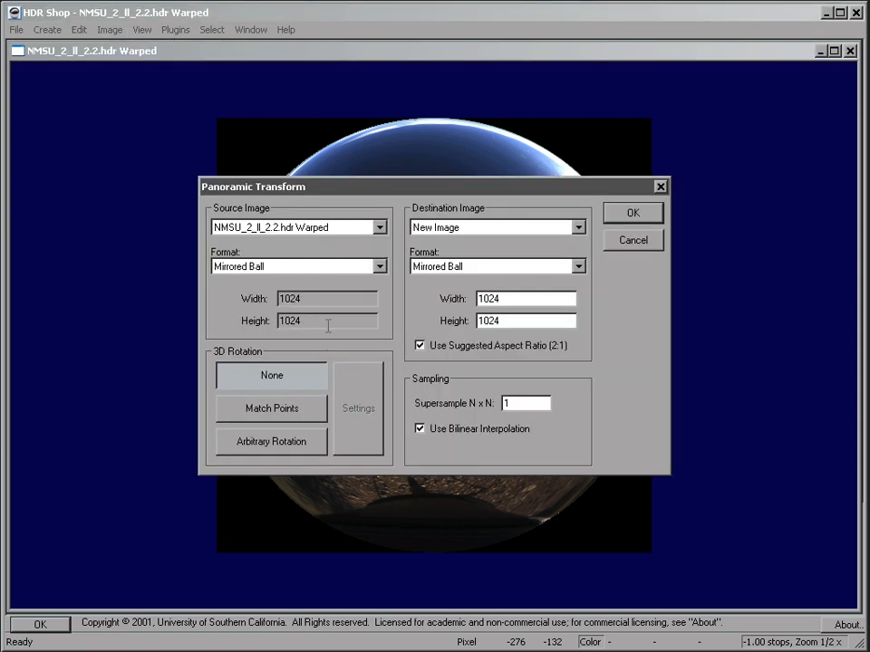
left_click(577, 266)
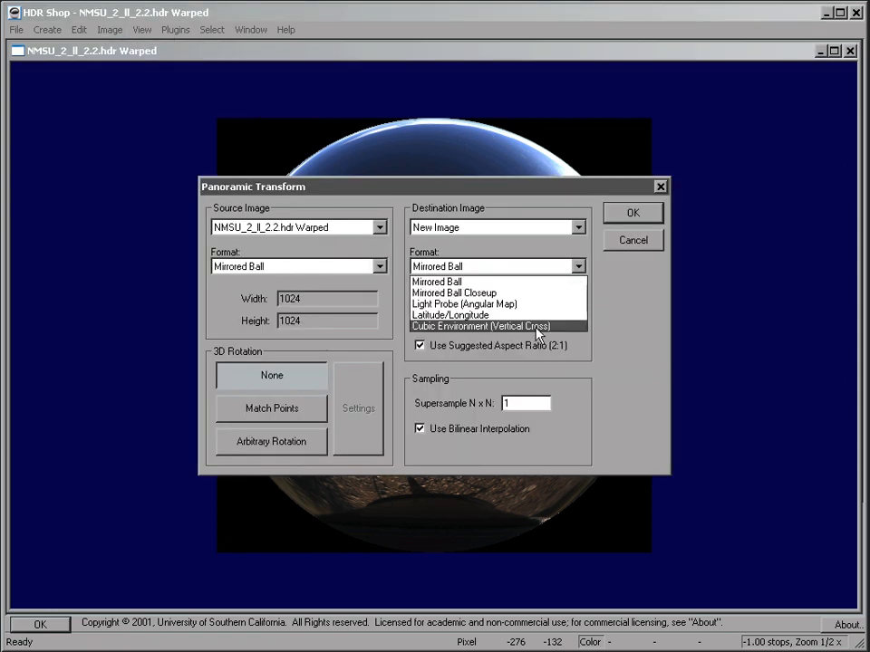
left_click(534, 315)
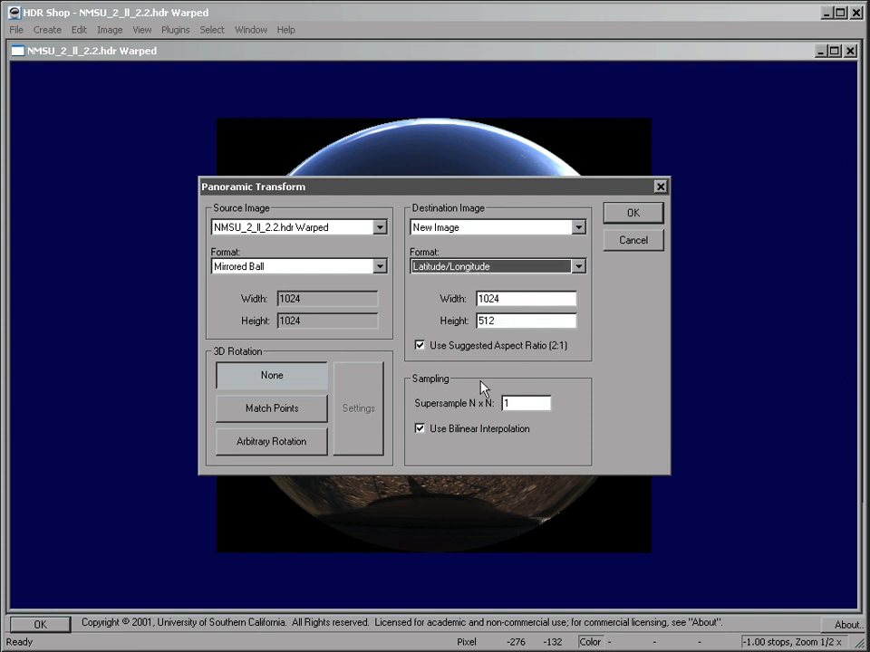
left_click(631, 214)
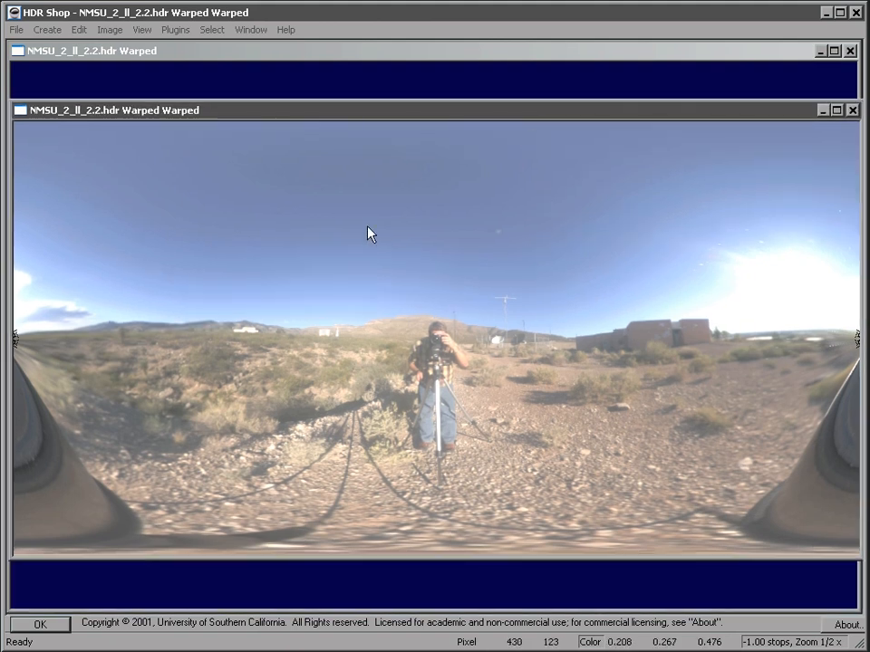
Step: Set the unwrapped panorama's display curve to Gamma 1.0
left_click(140, 30)
mouse_move(175, 128)
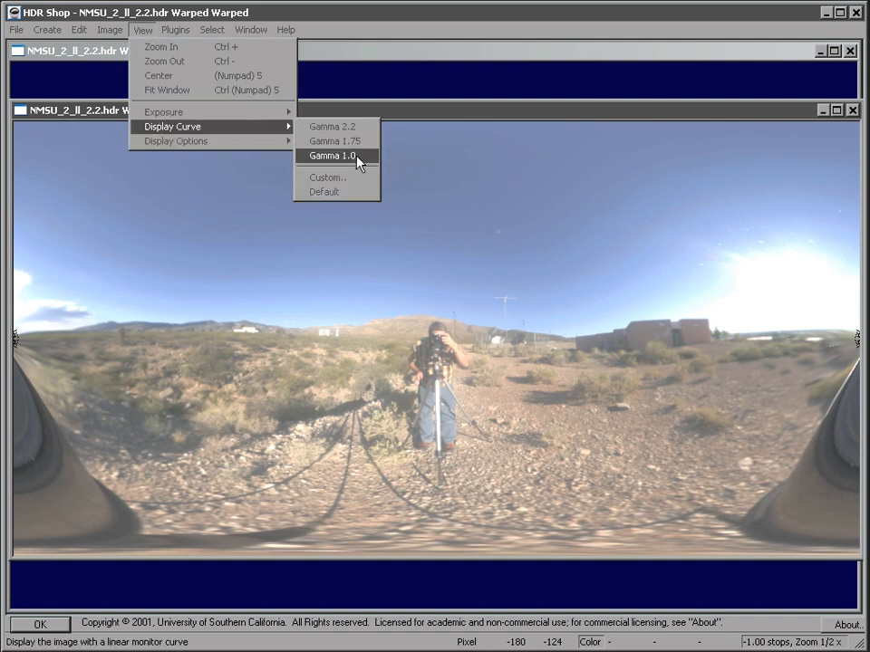
left_click(357, 157)
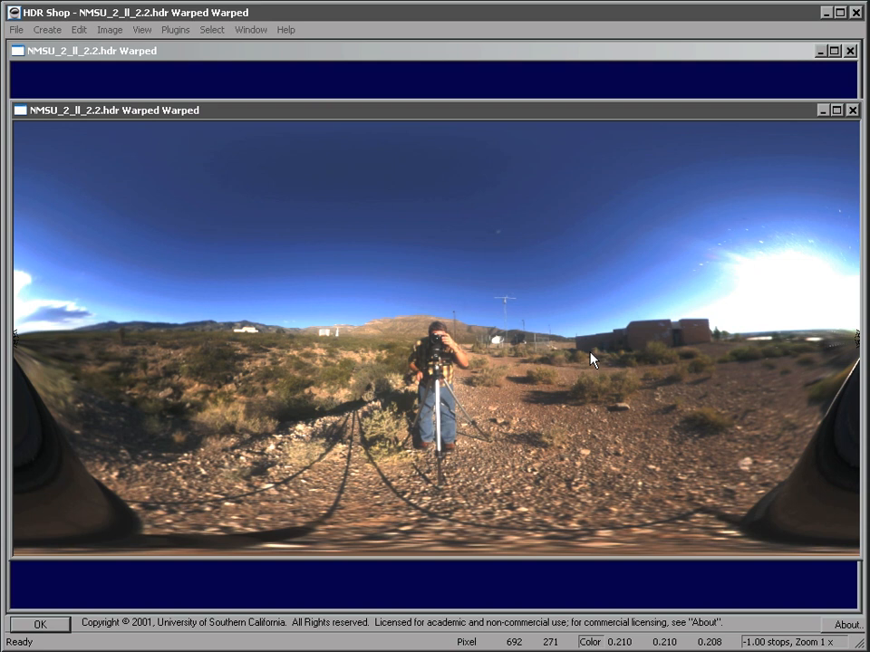
Step: Select a small rectangle inside the bright sun area of the panorama and white-balance the image to that selection
left_click_drag(759, 266, 814, 314)
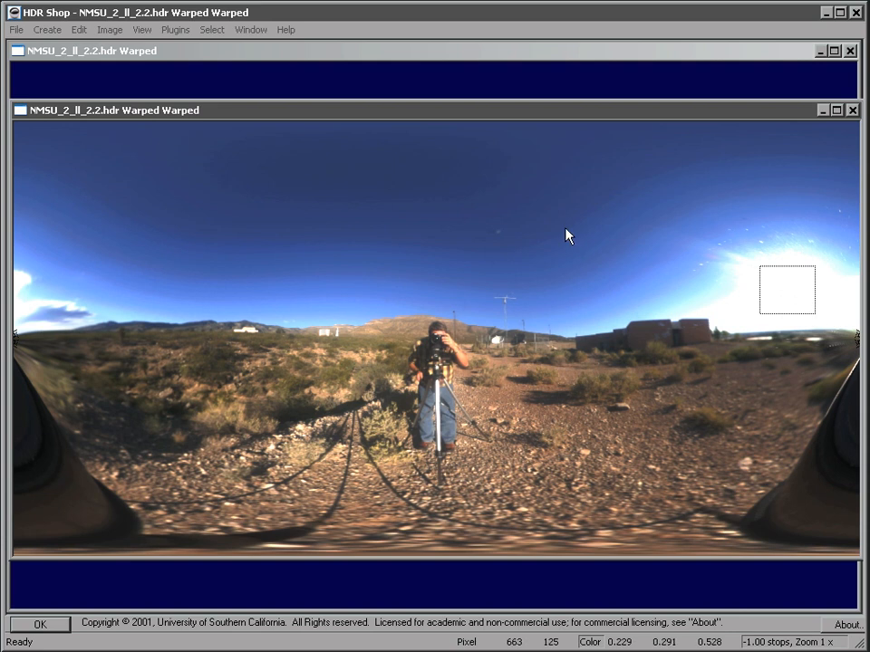
left_click(109, 30)
mouse_move(127, 121)
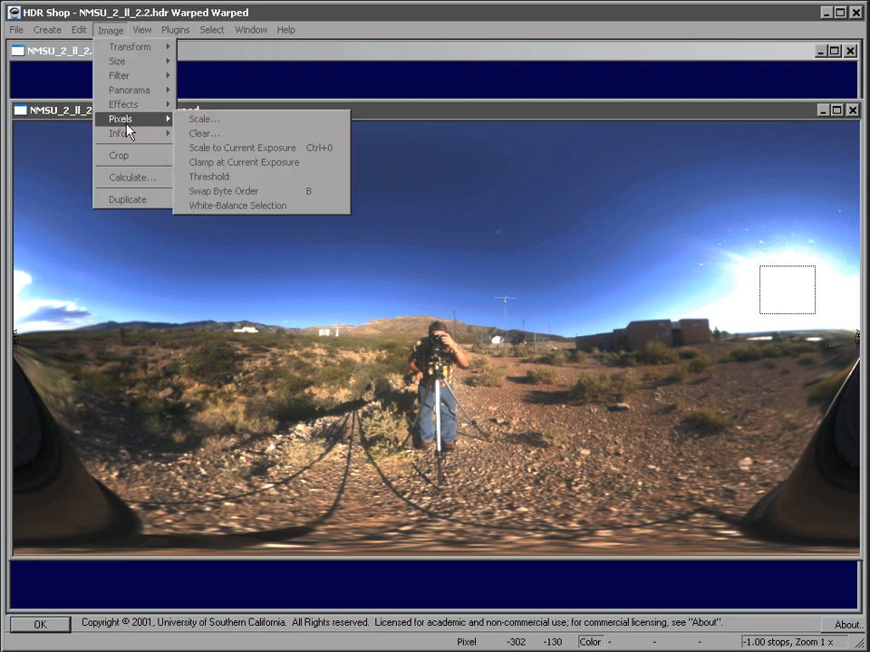
left_click(237, 207)
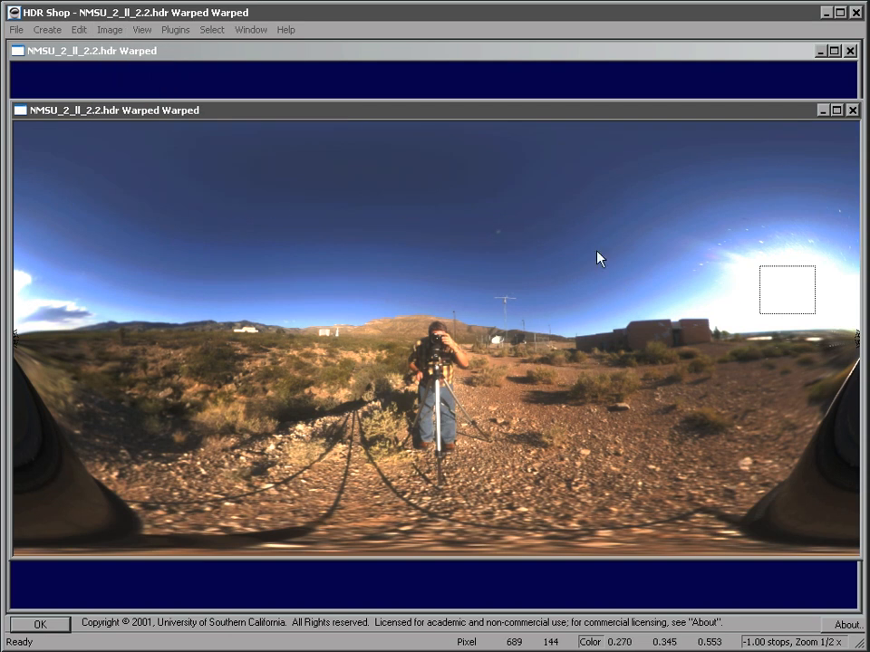
Step: Clear the sun selection and start Save As for the white-balanced panorama
left_click(550, 303)
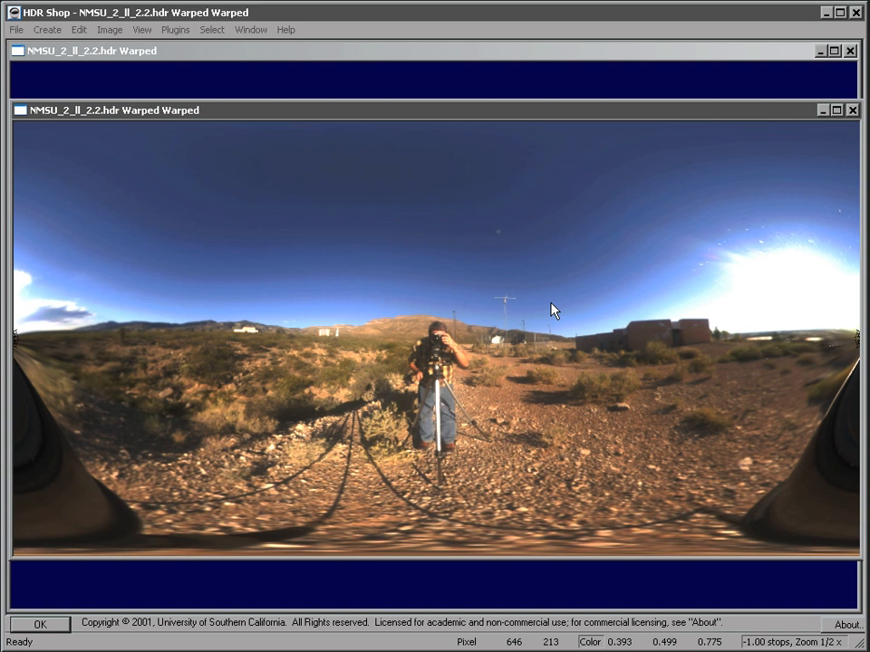
left_click(17, 31)
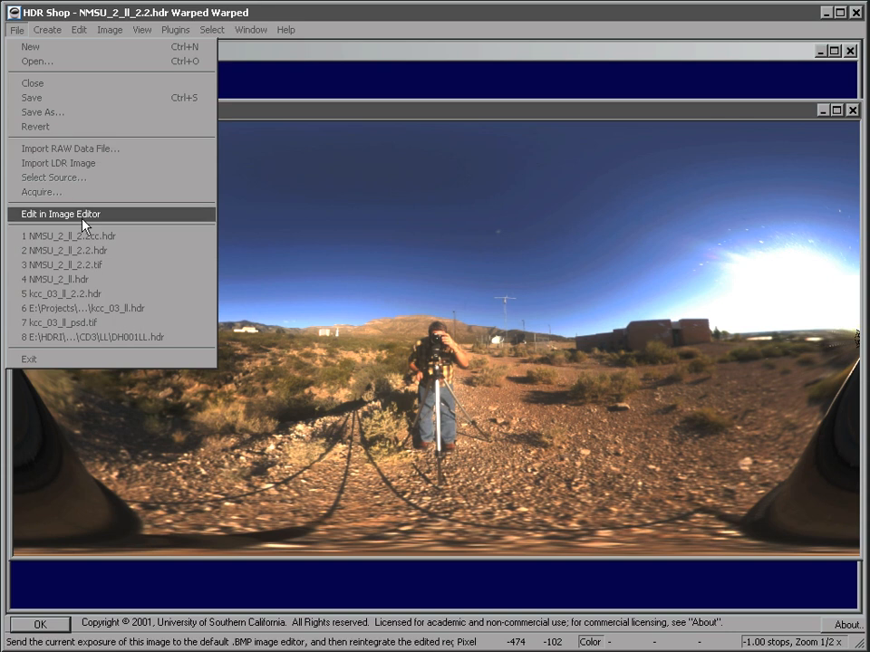
left_click(87, 113)
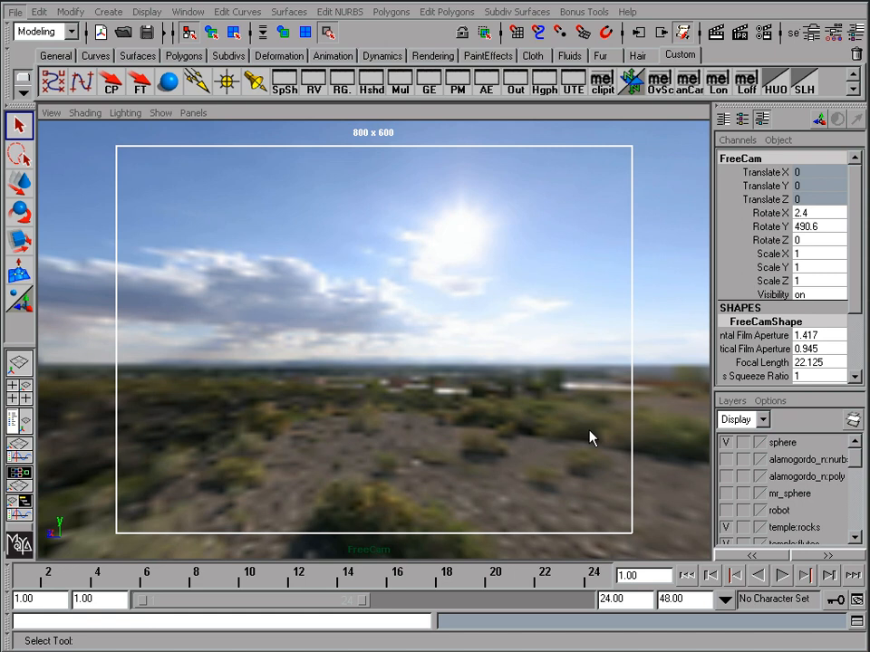
Step: Switch to Maya and look around the desert environment sphere through FreeCam, from the sun around to the temple
left_click_drag(501, 437, 458, 433, "alt")
left_click_drag(538, 433, 557, 431, "alt")
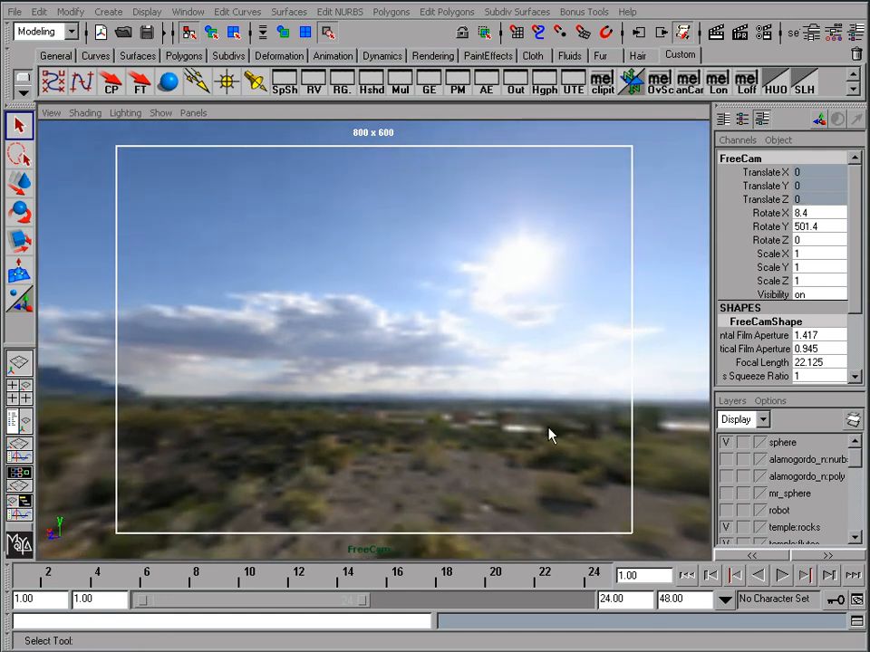
left_click_drag(554, 427, 421, 407, "alt")
left_click_drag(538, 400, 421, 420, "alt")
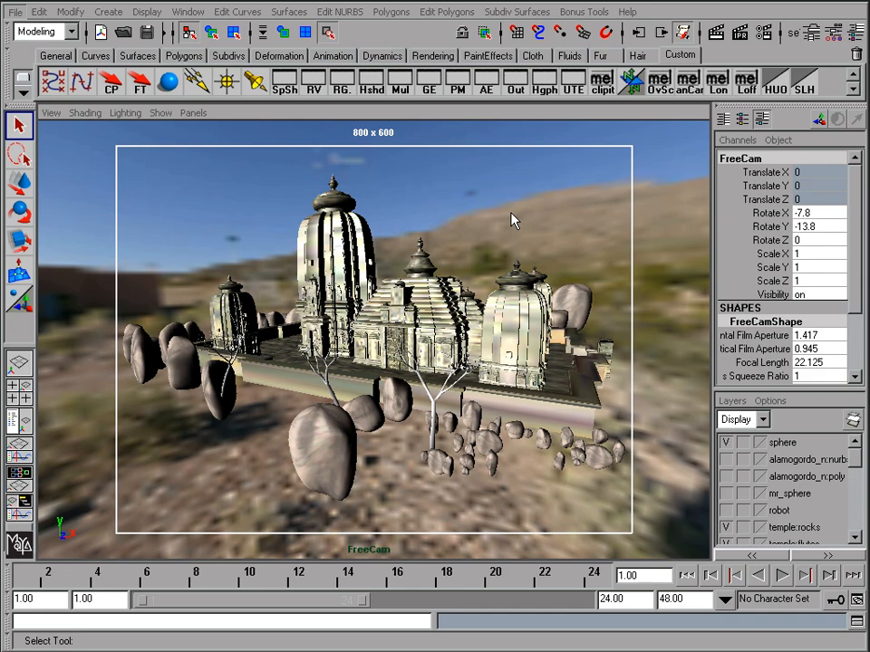
Step: Show the alamogordo_n:poly terrain layer, inspect it with the temple in wireframe and textured display, and hide it again
key("4")
mouse_move(520, 323)
left_mouse_down("alt")
mouse_move(515, 348)
mouse_move(517, 307)
mouse_move(486, 285)
mouse_move(497, 269)
mouse_move(525, 266)
mouse_move(549, 284)
mouse_move(554, 304)
mouse_move(541, 324)
mouse_move(525, 314)
left_mouse_up("alt")
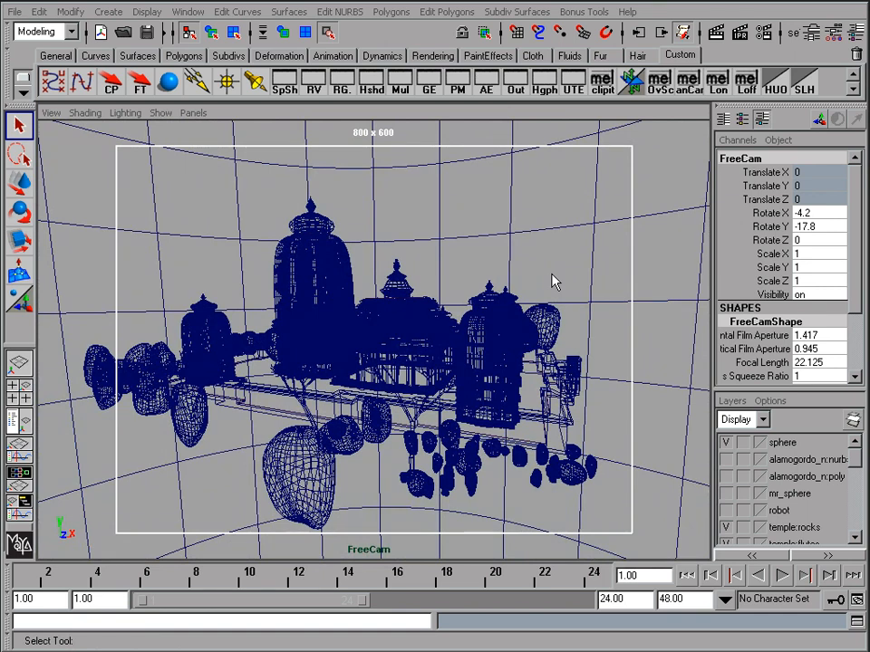
left_click(726, 476)
left_click_drag(528, 387, 551, 353, "alt")
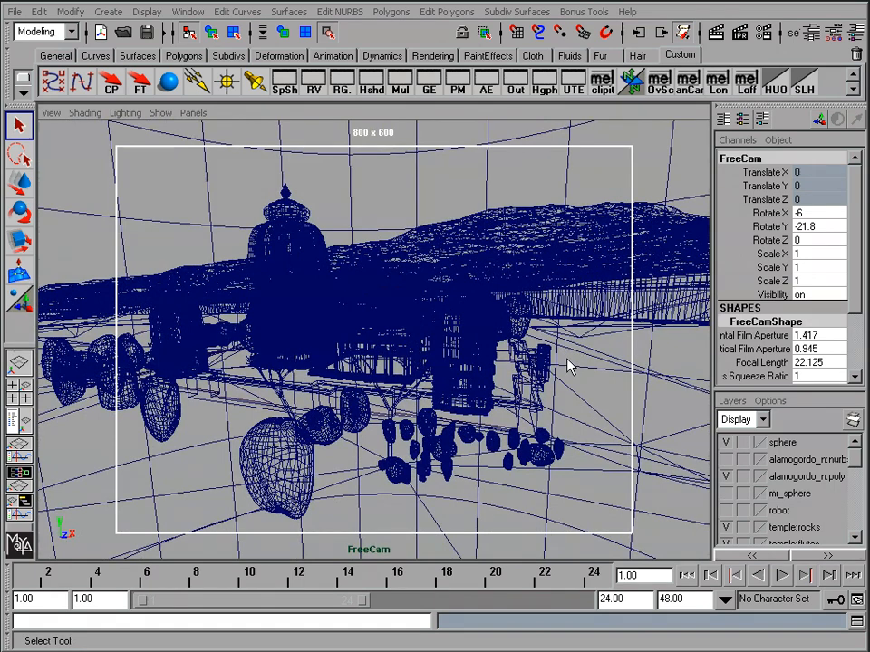
key("6")
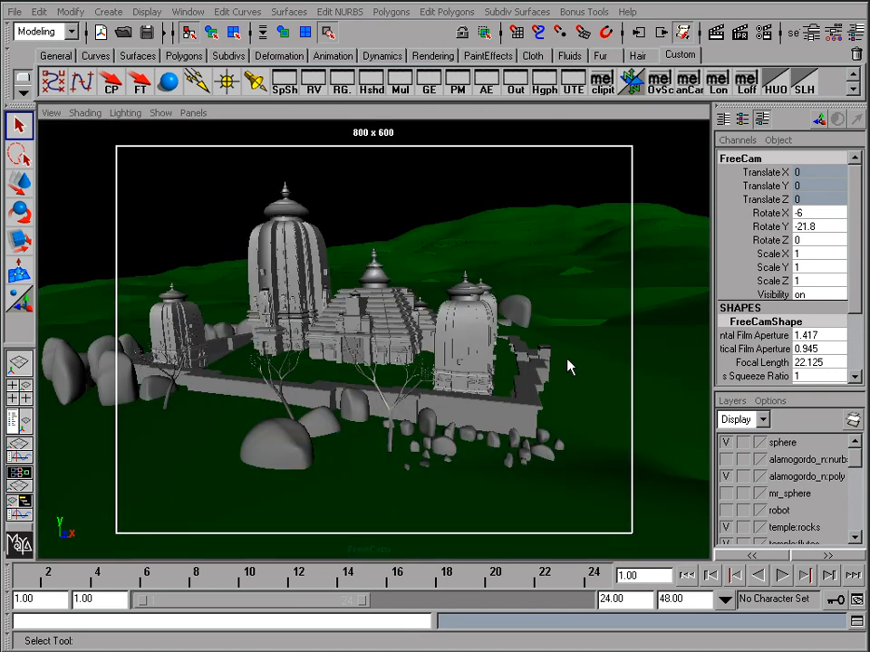
left_click_drag(525, 402, 511, 393, "alt")
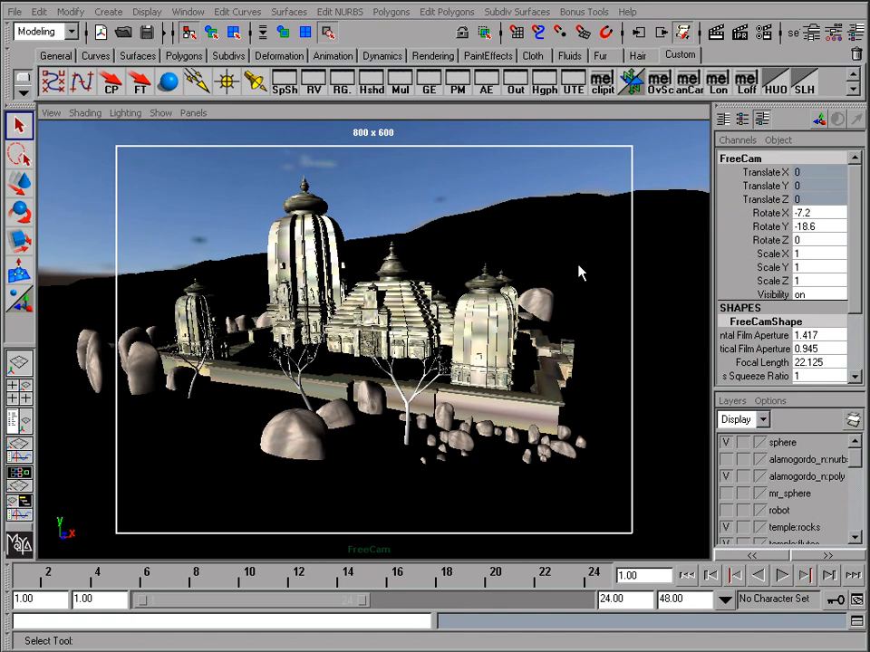
left_click_drag(586, 261, 565, 251, "alt")
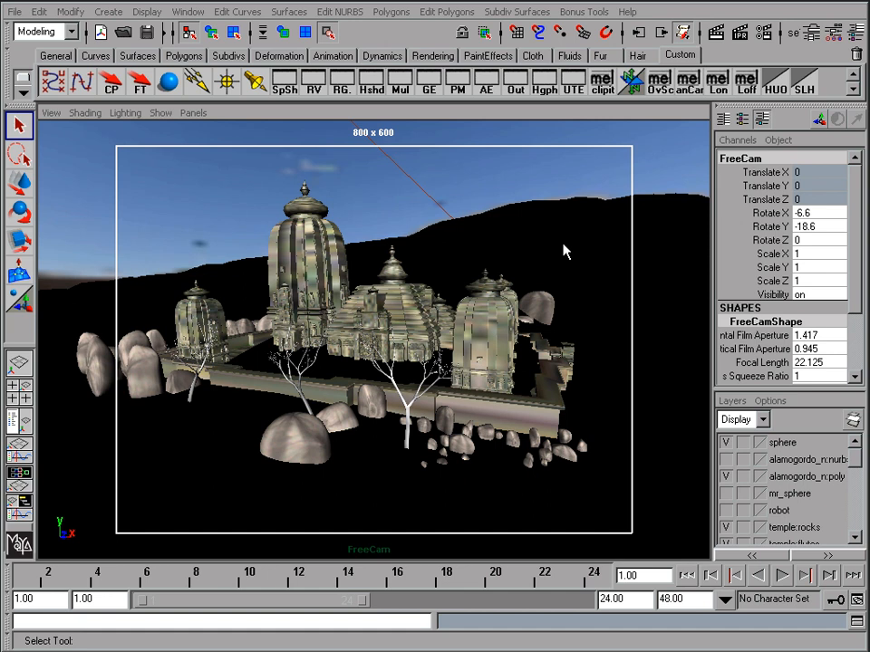
key("4")
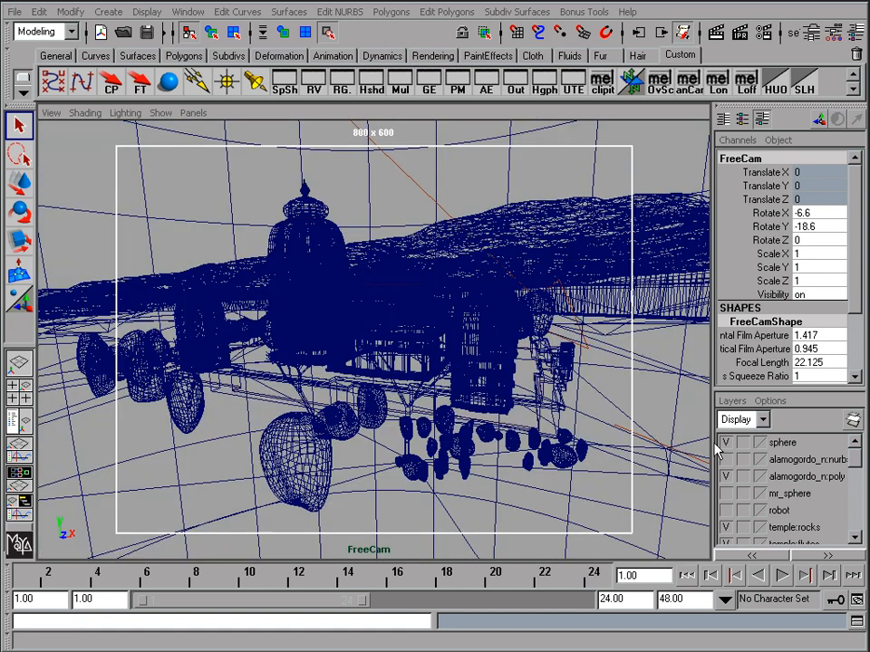
left_click(729, 473)
Step: Inspect the environment sphere and the lights around the temple from the zoomed-out persp camera, in wireframe and textured display
left_click(461, 293)
left_click_drag(461, 293, 513, 312)
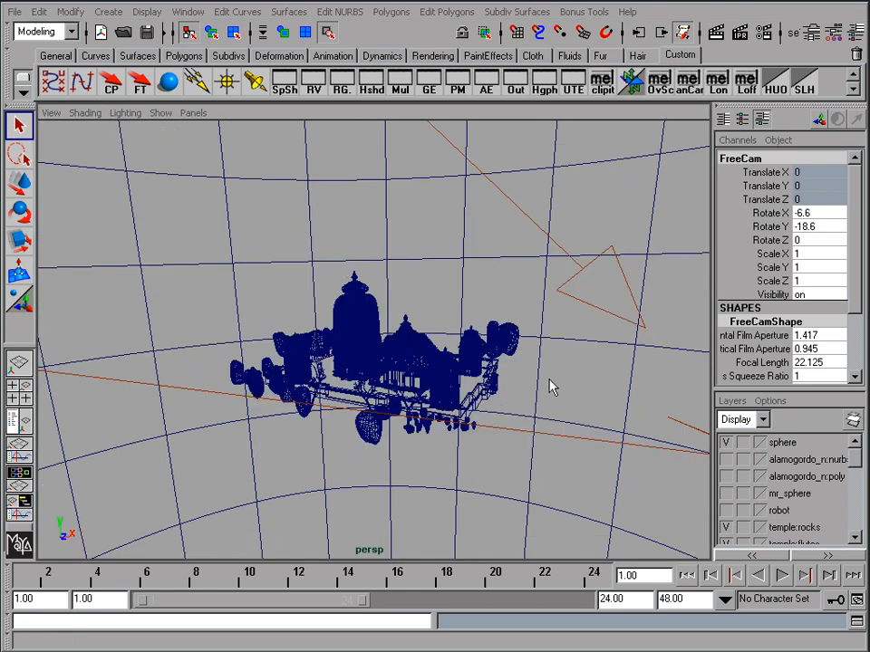
right_click_drag(521, 380, 58, 350, "alt")
right_click_drag(301, 350, 36, 361, "alt")
left_click_drag(387, 387, 237, 375, "alt")
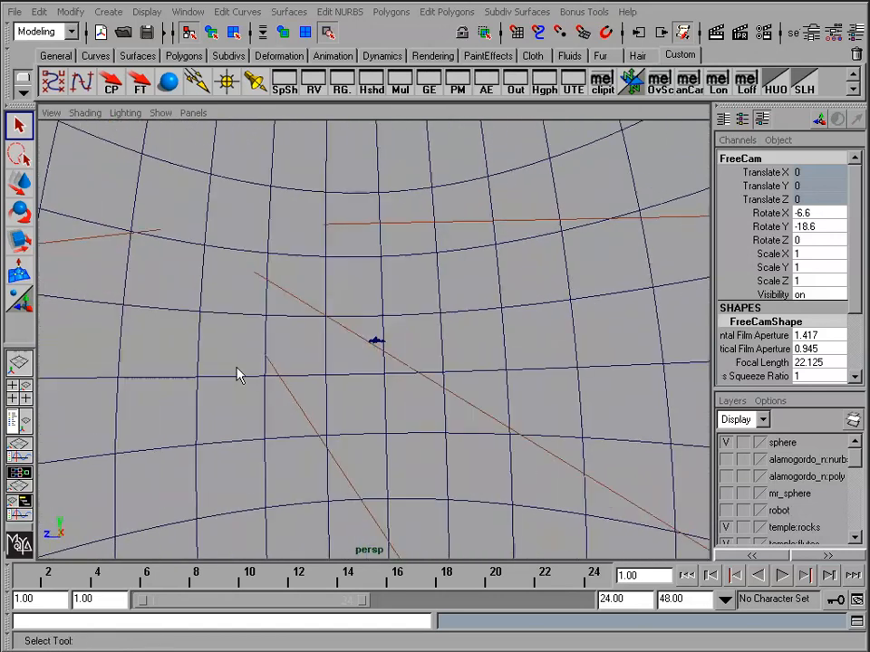
key("5")
key("6")
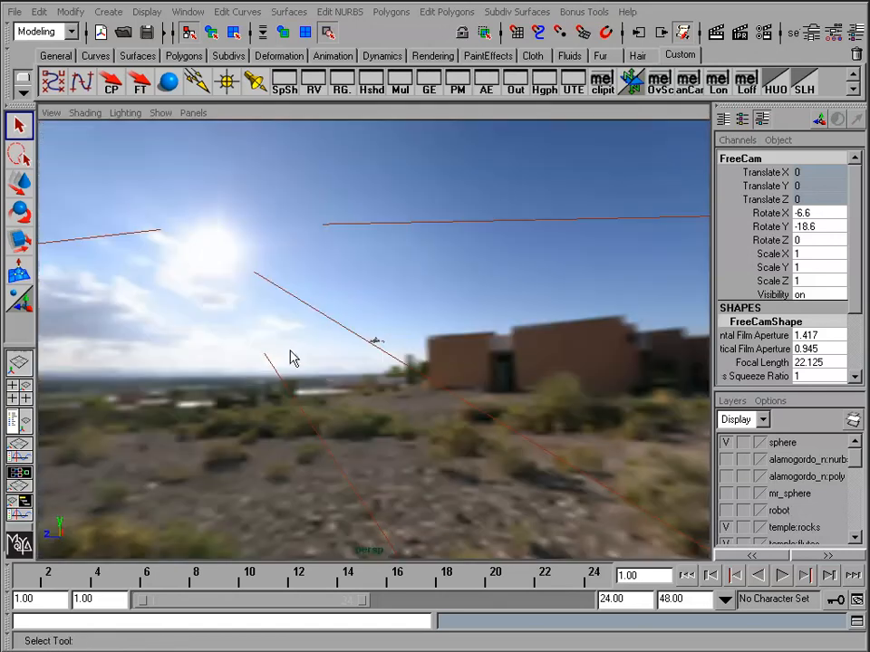
right_click_drag(496, 398, 118, 377, "alt")
left_click_drag(341, 384, 452, 409, "alt")
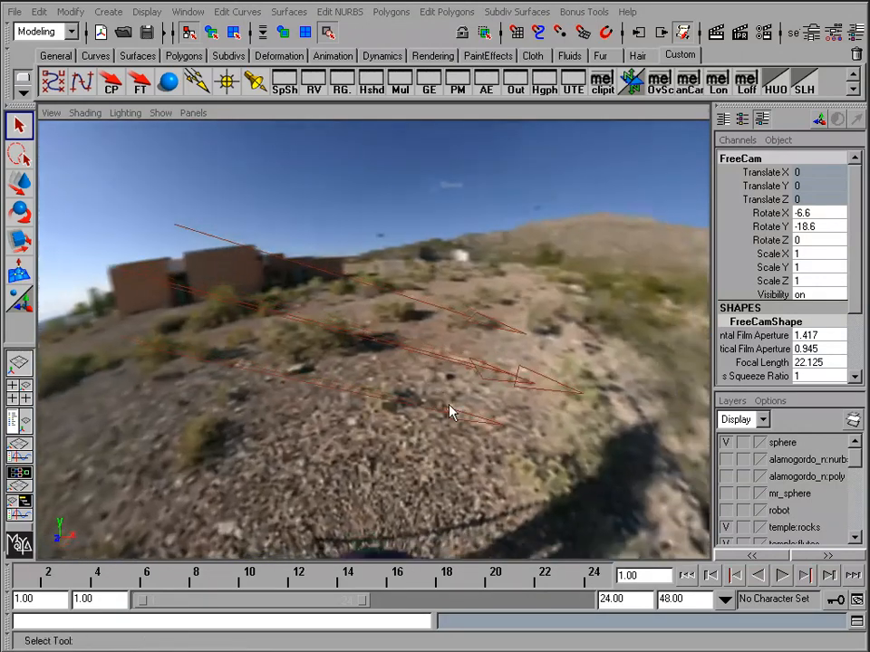
Step: Switch the viewport to the PanCam camera
left_click(194, 113)
mouse_move(272, 130)
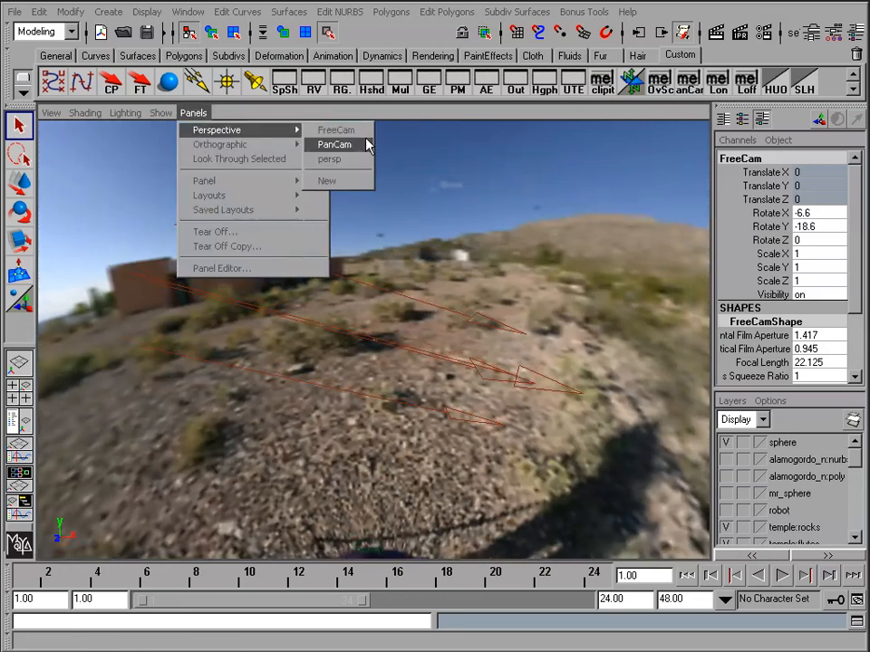
left_click(354, 147)
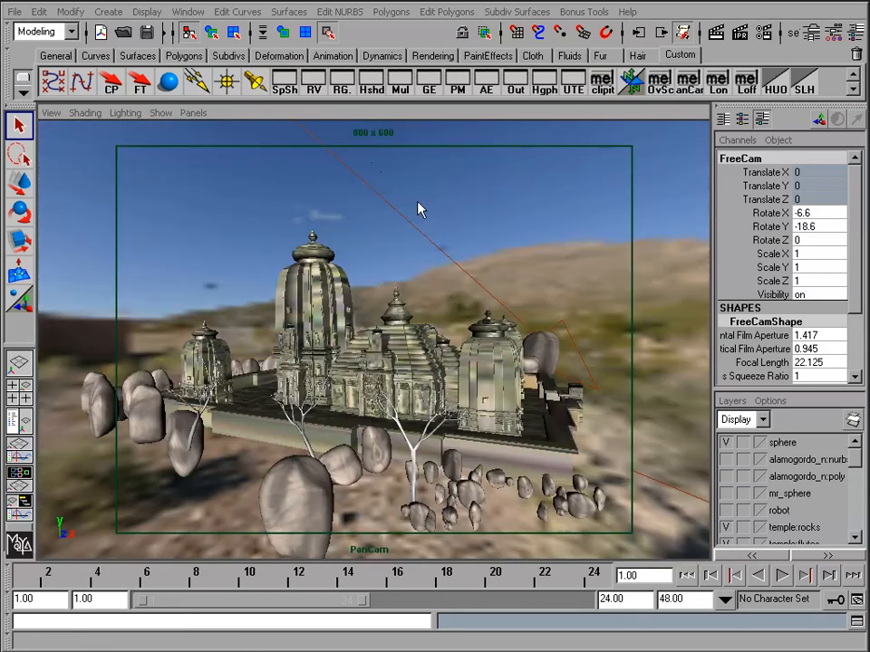
Step: Turn off Final Gather in the mental ray render global settings and review the anti-aliasing and raytracing options
left_click(342, 84)
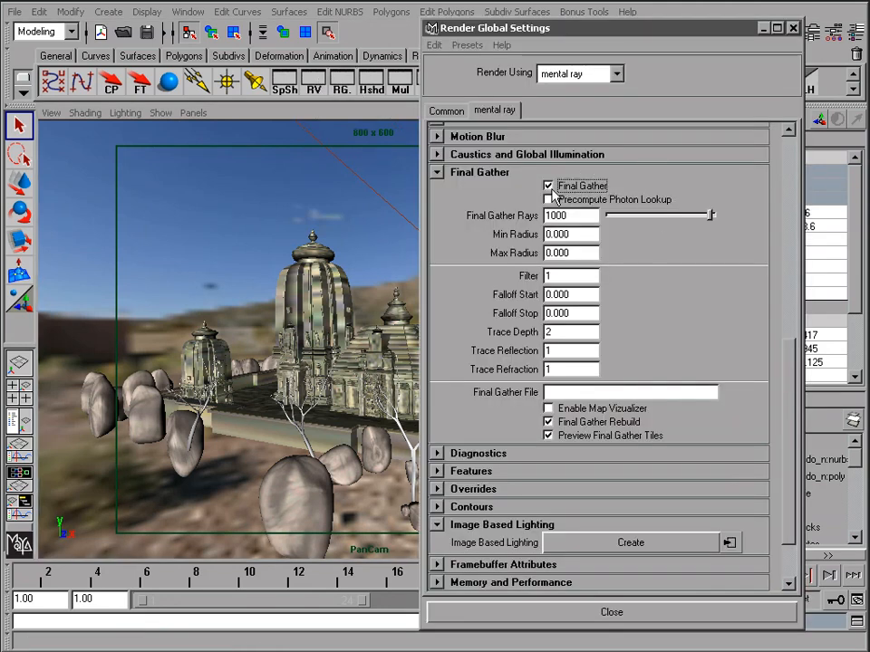
left_click(600, 186)
left_click_drag(799, 381, 799, 174)
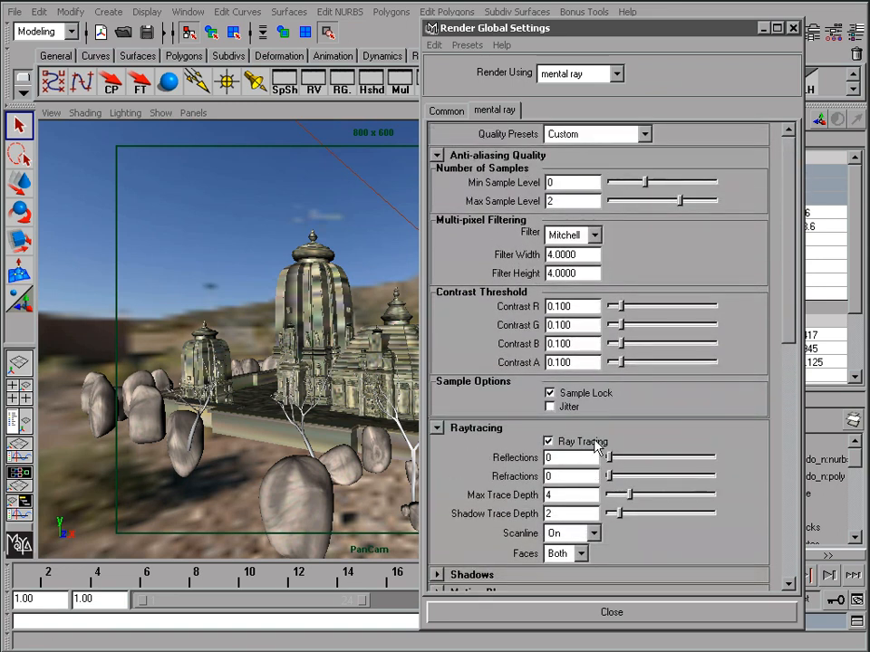
left_click_drag(790, 252, 787, 297)
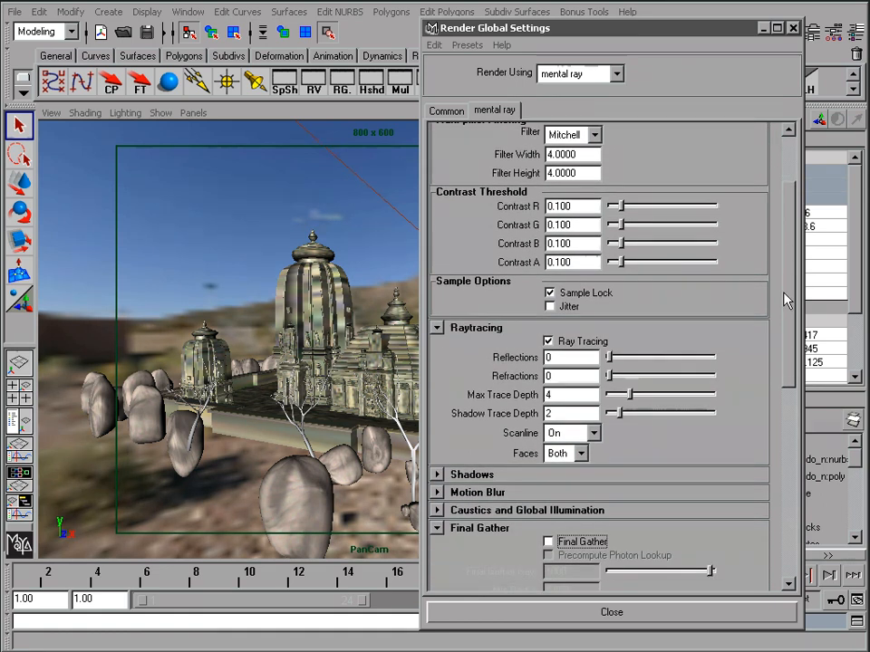
Step: Examine the mental ray render of the temple made without Final Gather in the Render View
left_click(765, 30)
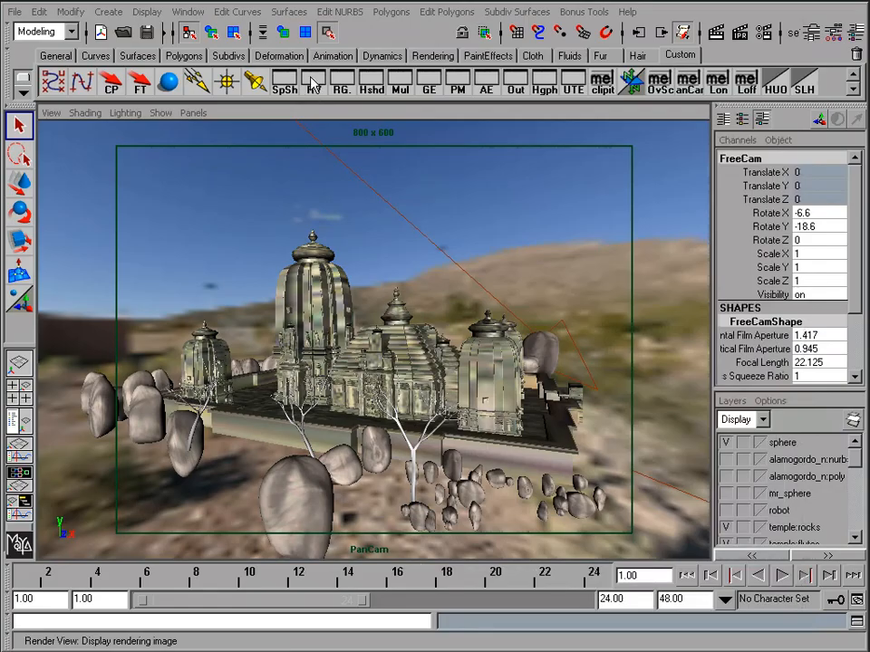
left_click(315, 84)
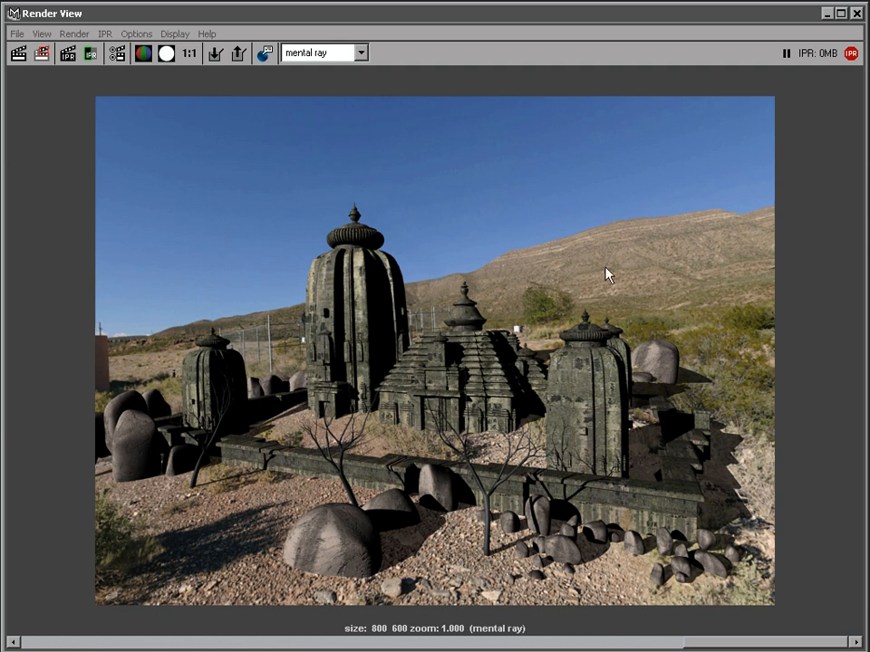
left_click(826, 13)
Step: Open the image based lighting node from the mental ray render global settings and inspect its spherical mapping and image file
left_click(350, 75)
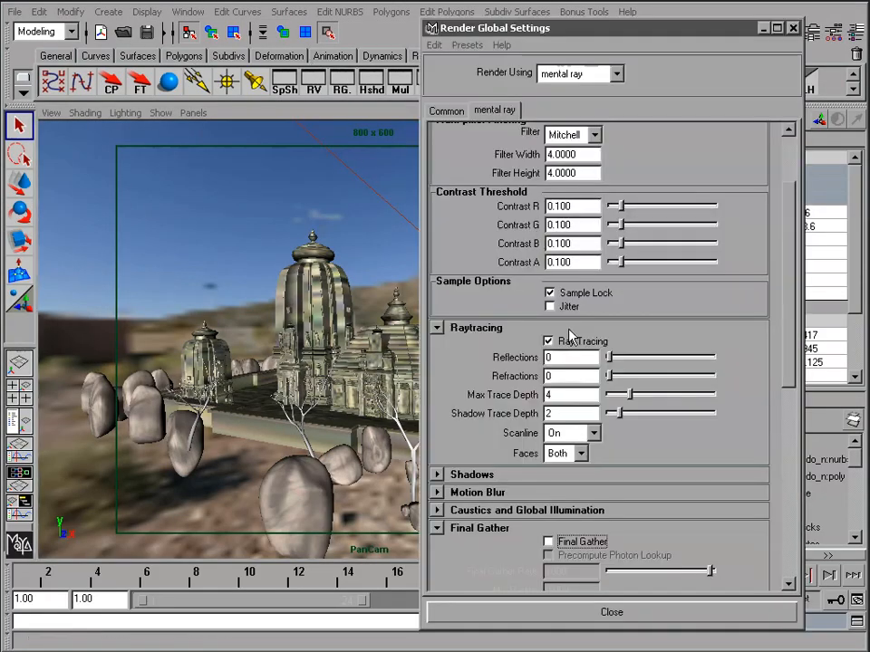
left_click_drag(790, 339, 777, 541)
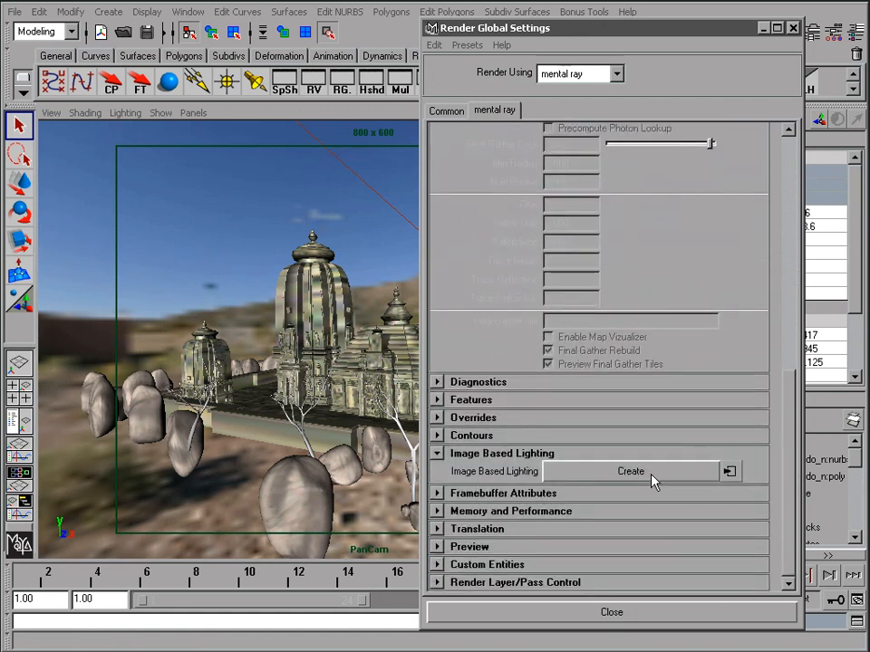
left_click(729, 471)
left_click_drag(530, 47, 479, 41)
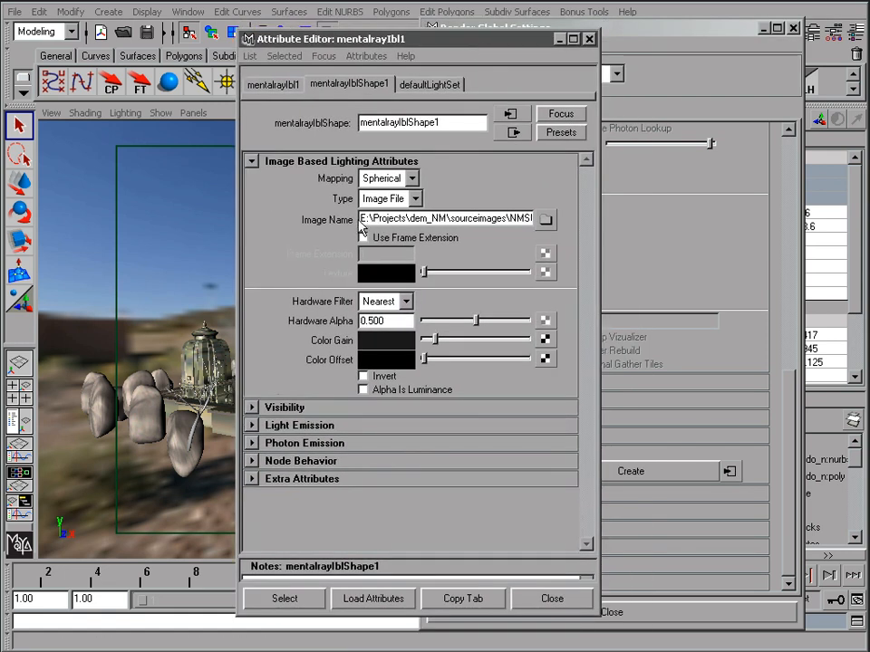
double_click(455, 225)
left_click(496, 220)
left_click(571, 602)
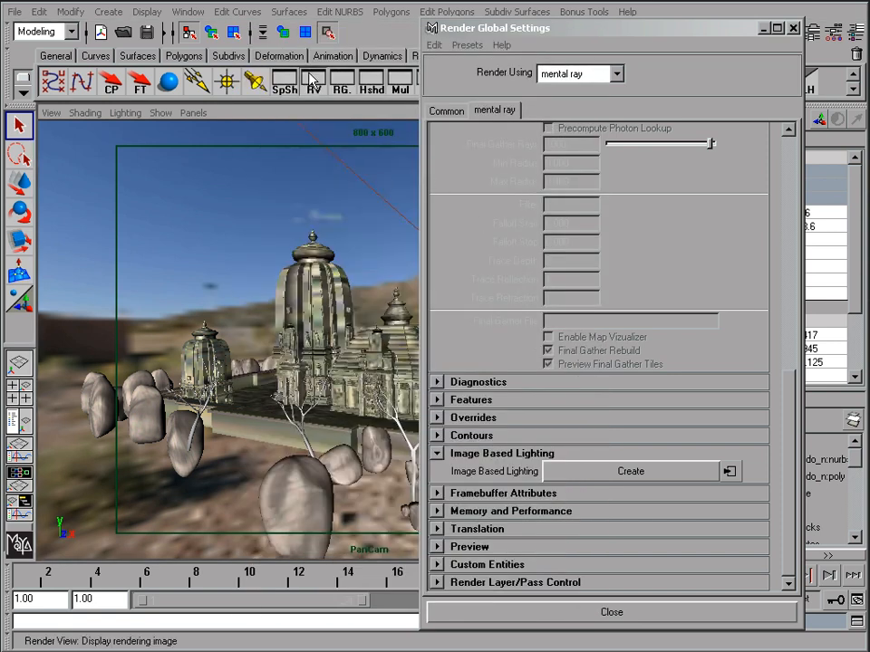
Step: Compare the stored temple renders with and without image based lighting, returning to the first one
left_click(314, 84)
left_click_drag(768, 647, 731, 649)
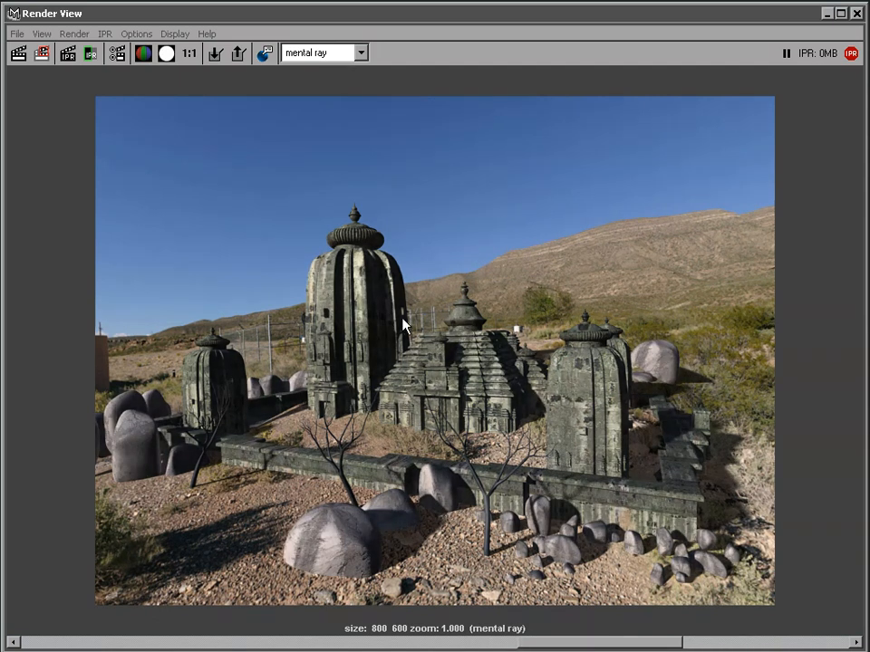
left_click_drag(643, 644, 668, 644)
left_click_drag(668, 646, 825, 646)
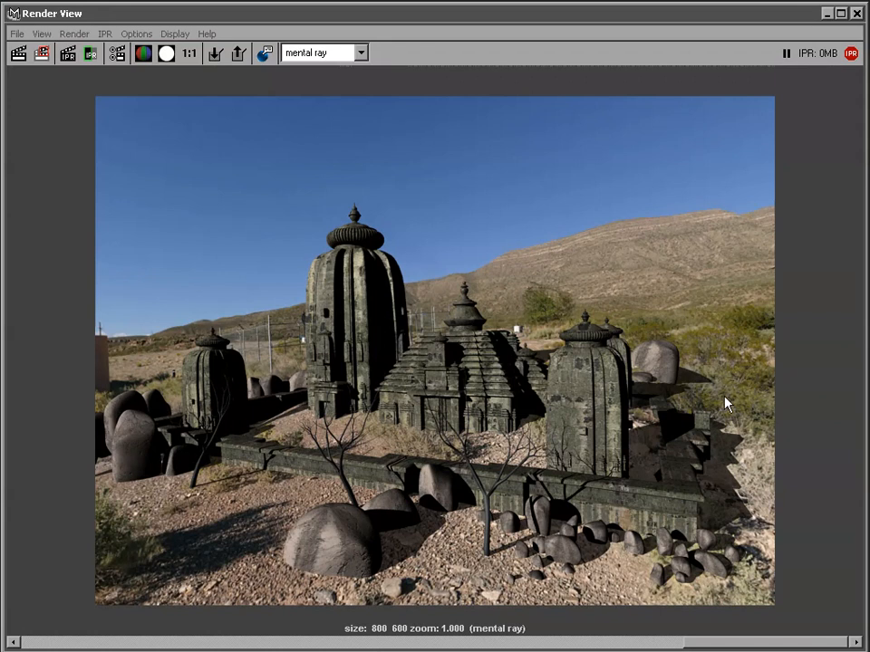
left_click(829, 14)
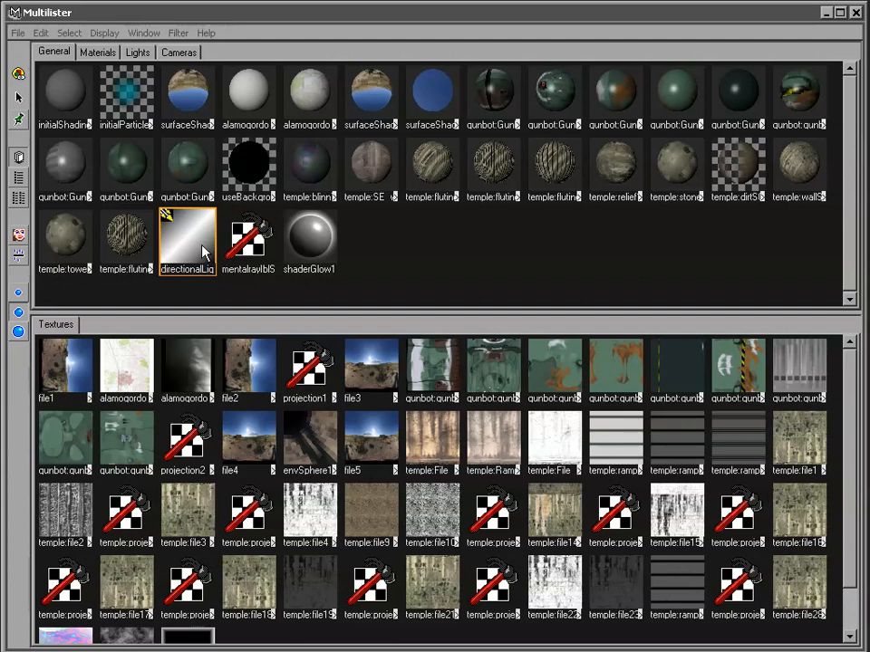
Step: Inspect the directional light's intensity and raytrace shadow attributes from the Multilister
double_click(202, 248)
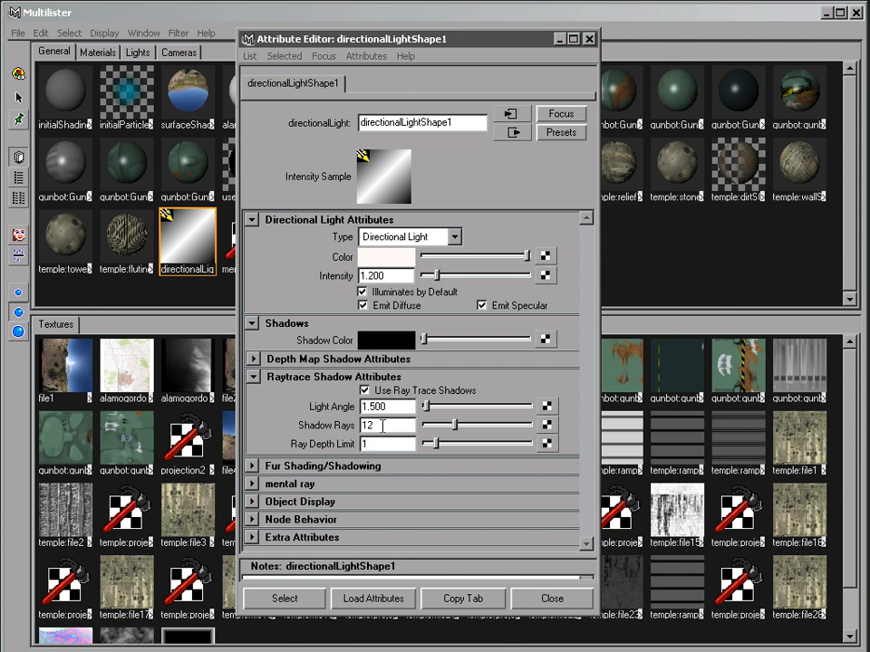
left_click(382, 425)
left_click(552, 600)
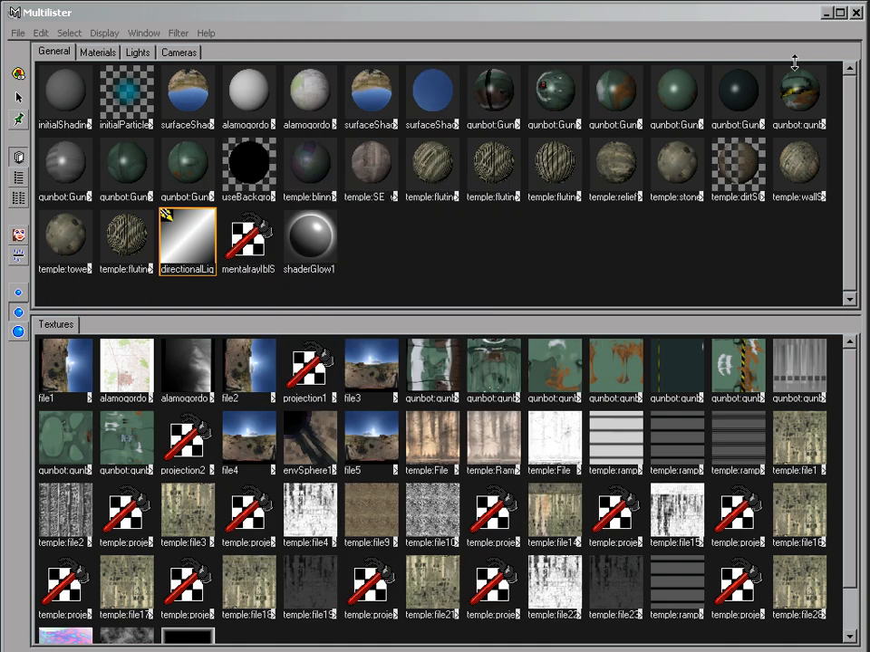
left_click(826, 13)
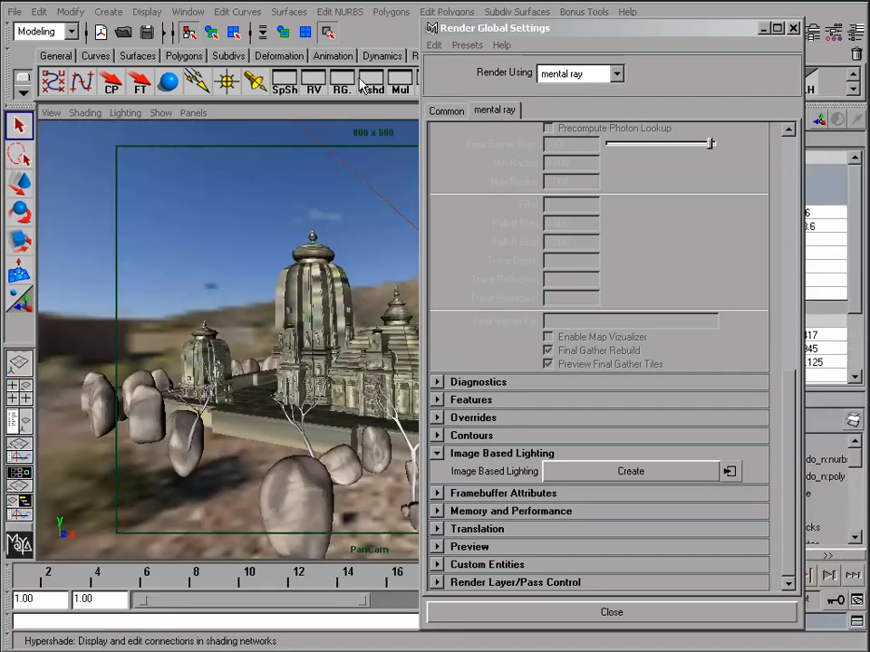
Step: Step through the stored temple renders in the Render View, from the first to the third lighting version
left_click(312, 78)
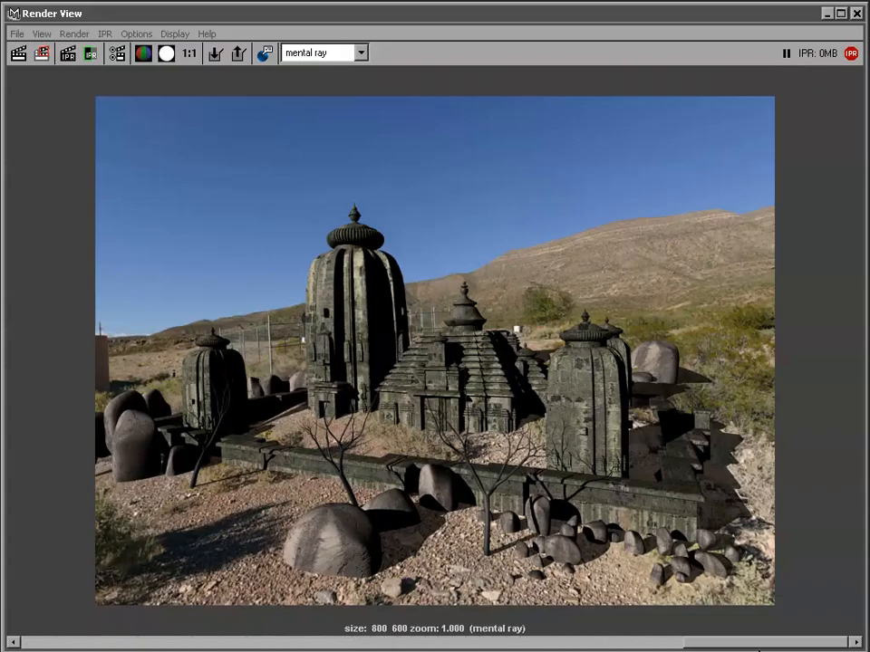
left_click_drag(761, 647, 646, 646)
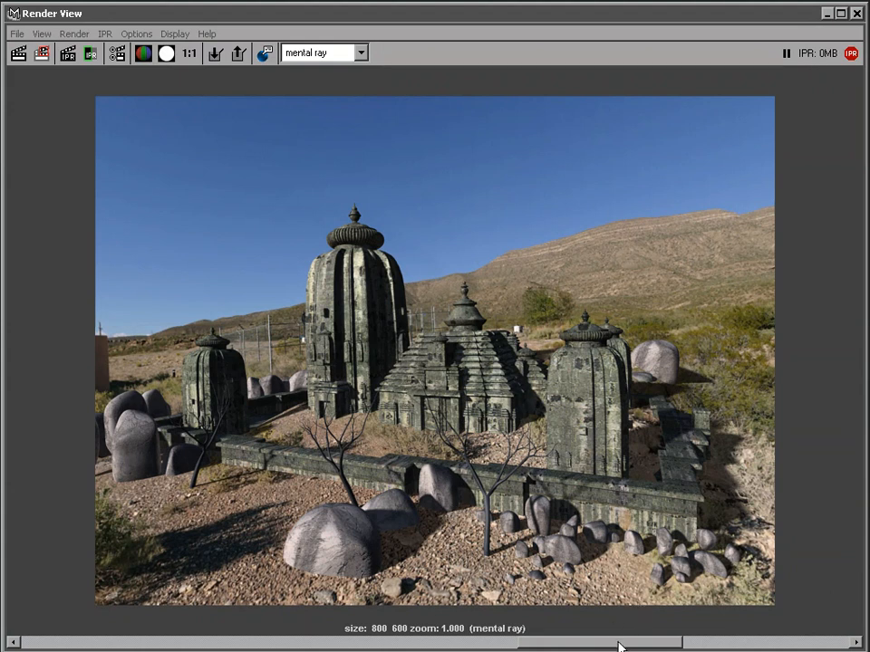
mouse_move(625, 642)
left_mouse_down()
mouse_move(757, 646)
mouse_move(626, 645)
left_mouse_up()
left_click_drag(611, 647, 446, 649)
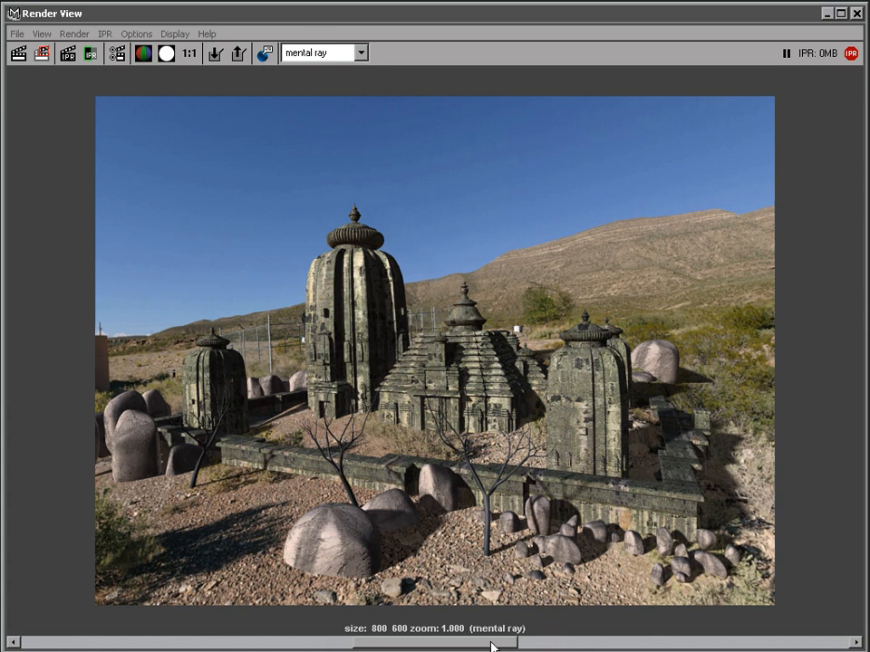
mouse_move(492, 647)
left_mouse_down()
mouse_move(632, 647)
mouse_move(474, 647)
mouse_move(601, 647)
mouse_move(491, 647)
left_mouse_up()
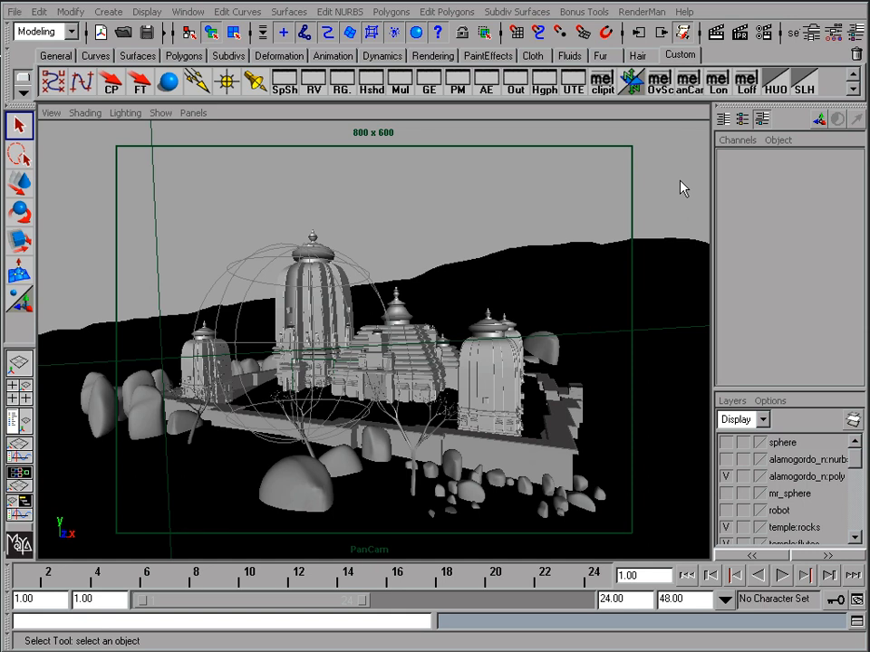
Step: Show the RenderMan Slim palette containing the scene's appearances
left_click(643, 12)
mouse_move(652, 81)
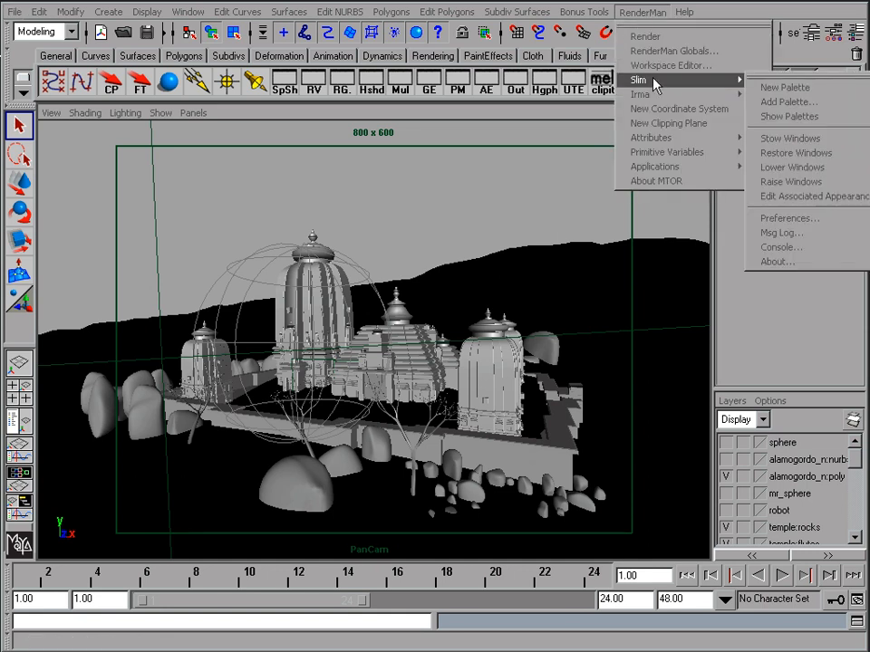
left_click(796, 118)
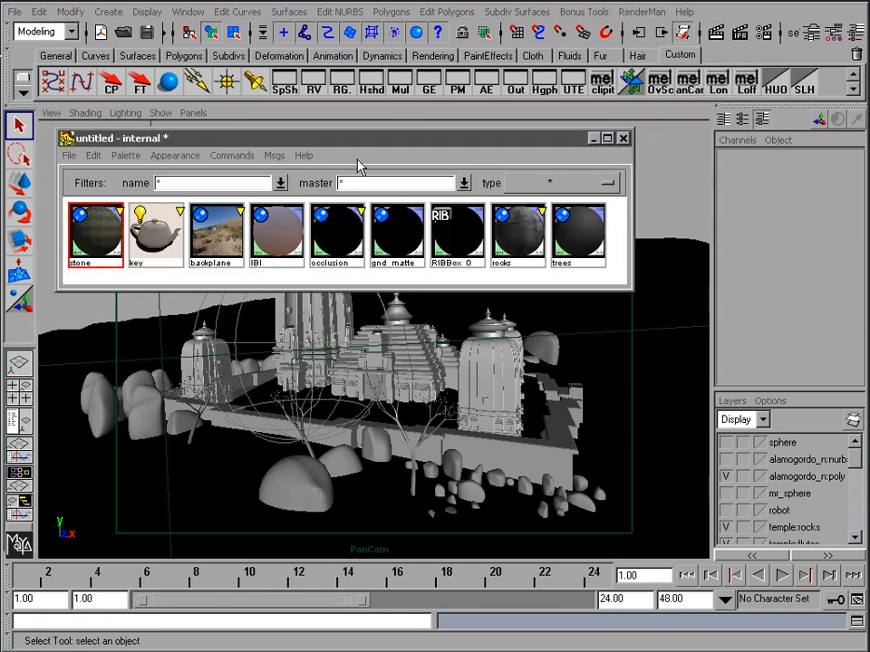
left_click_drag(359, 140, 367, 145)
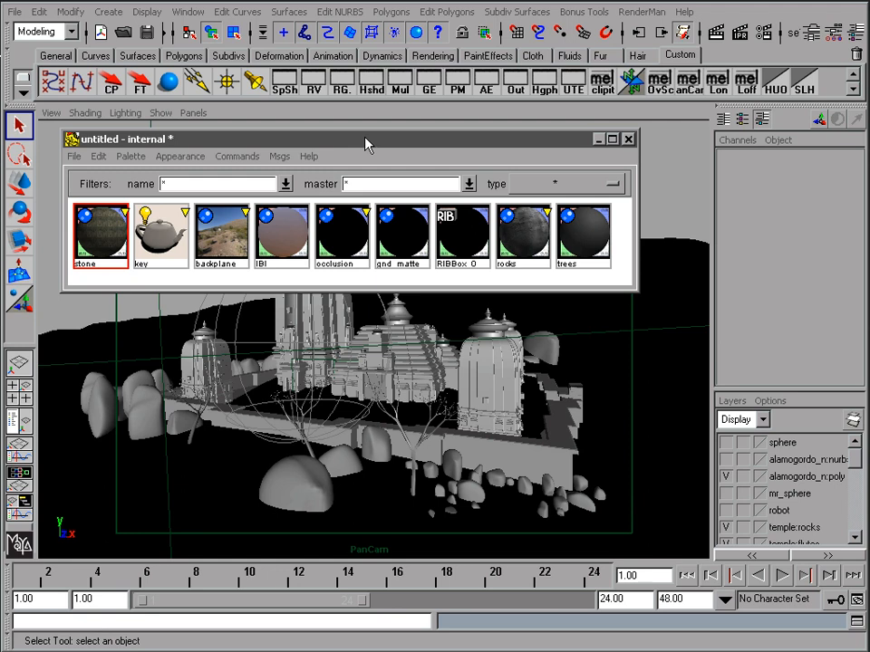
Step: Inspect the stone appearance's image file, Auto Planar projection and SurfacePoint coordinate space in Slim
double_click(101, 241)
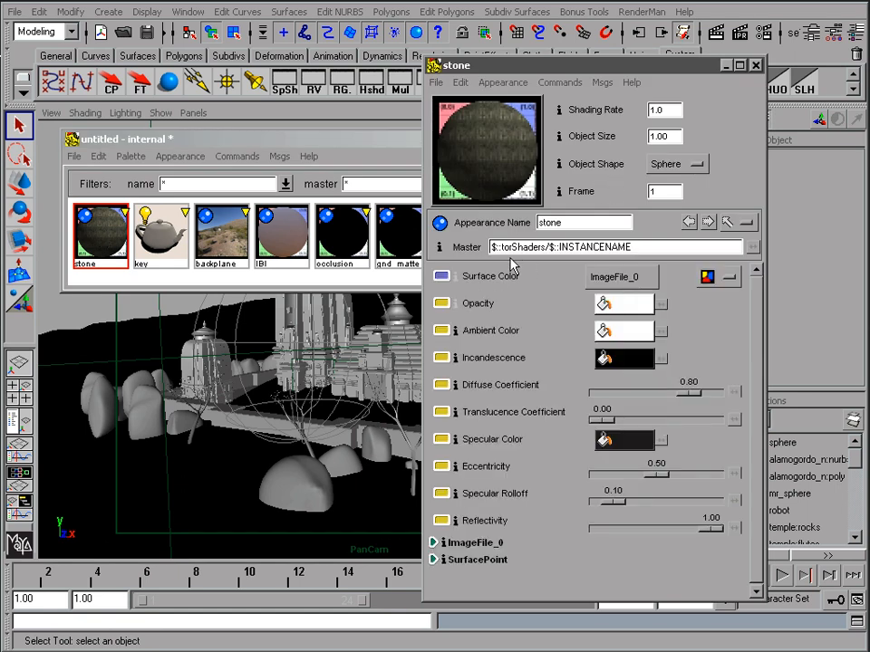
left_click(621, 278)
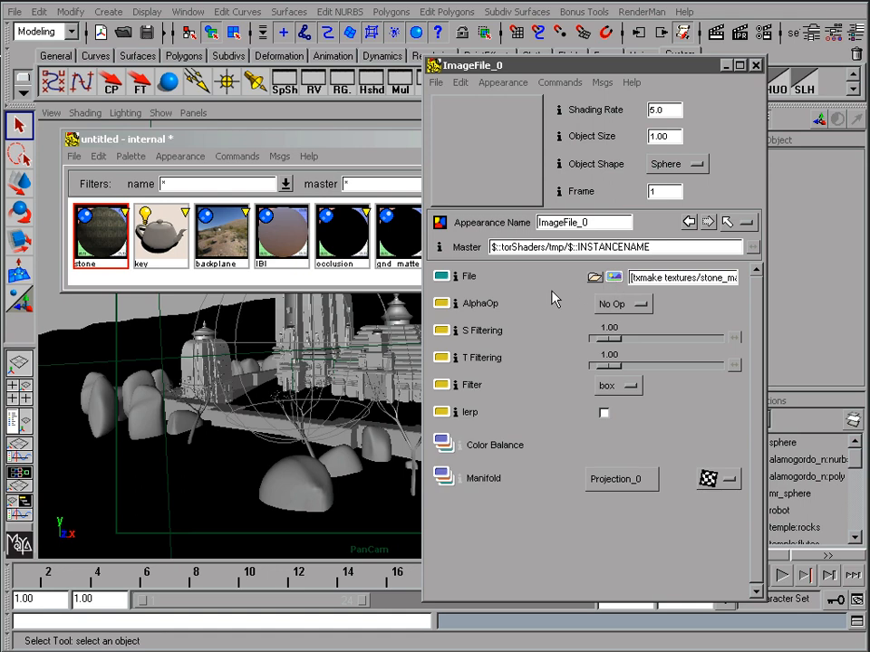
left_click(622, 483)
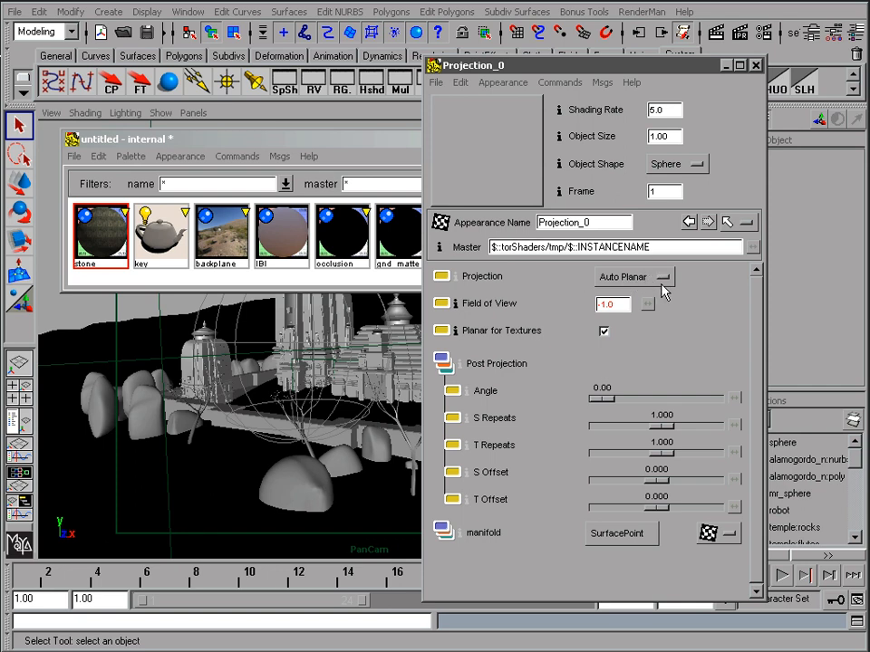
left_click(620, 542)
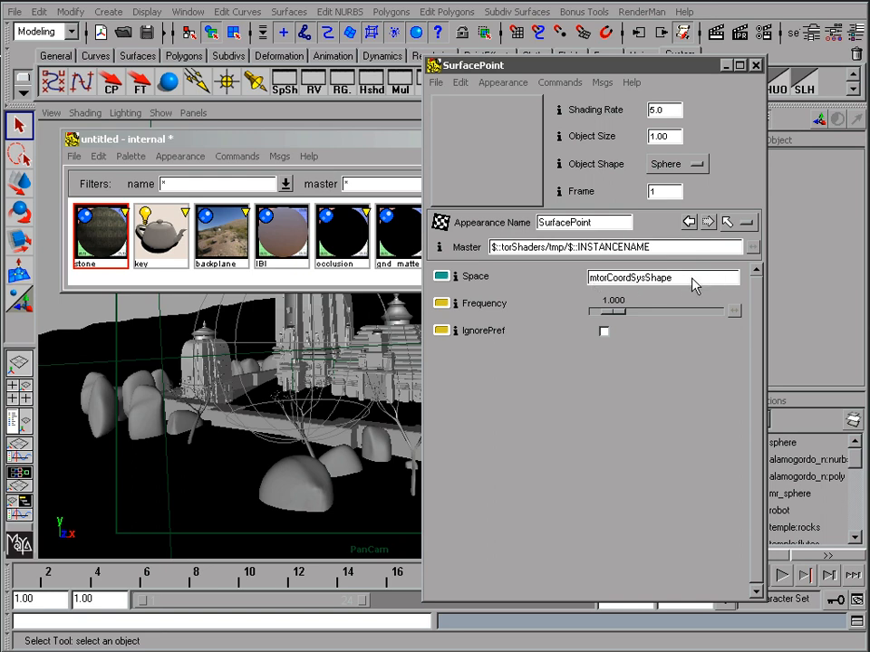
left_click(725, 66)
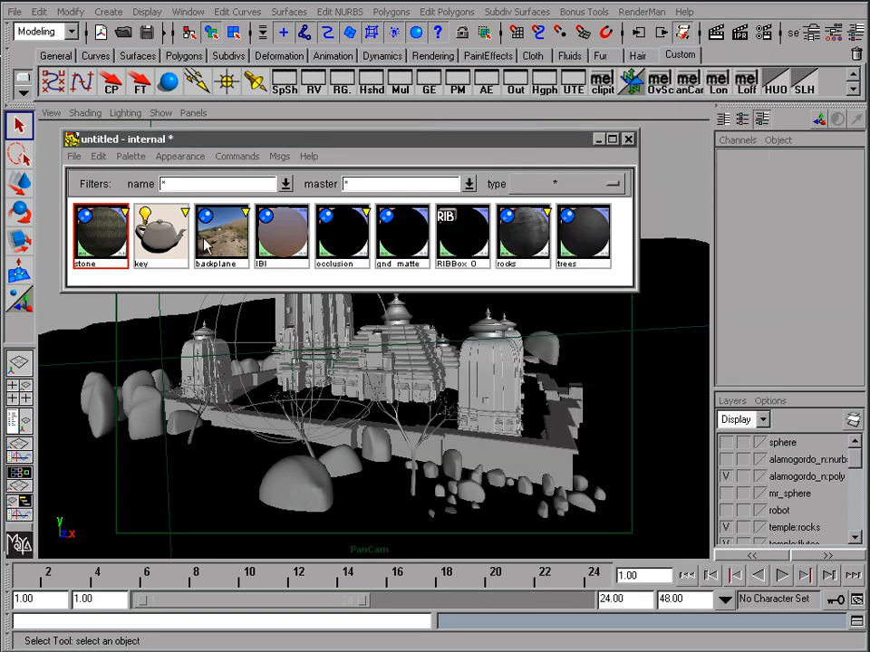
Step: Inspect the key light with its RayTraceShadows settings, and the backplane appearance's surface image
double_click(166, 242)
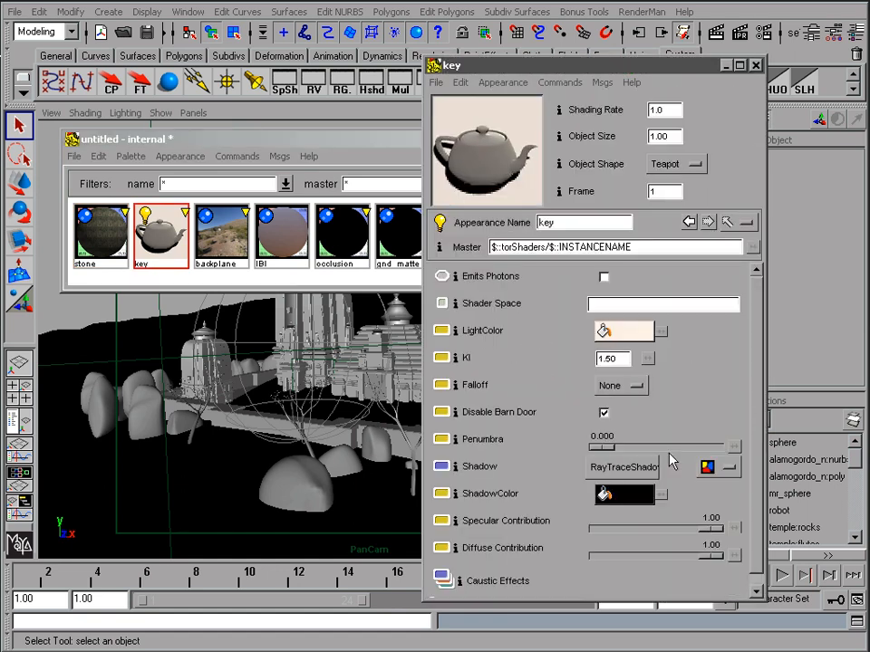
left_click(625, 469)
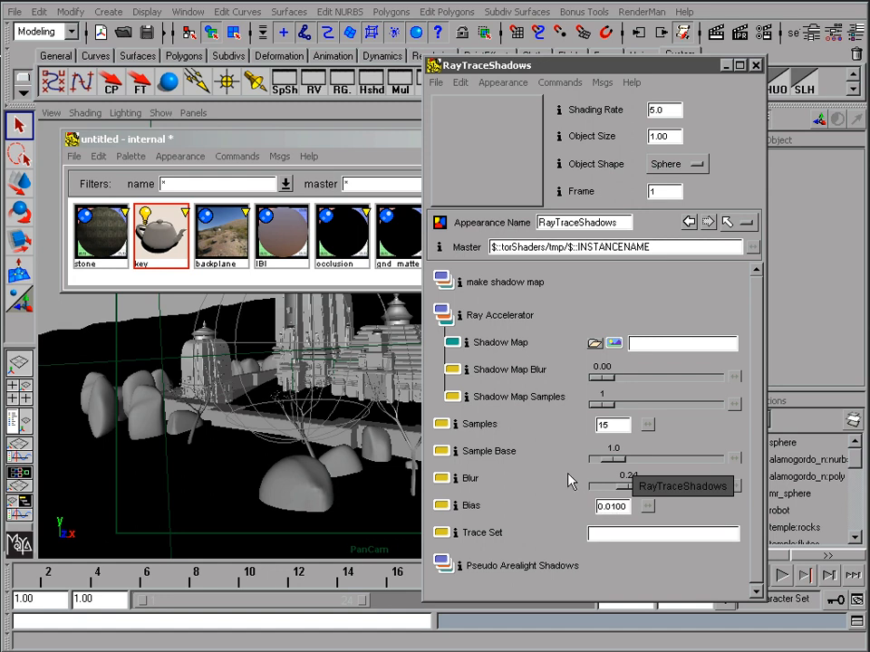
left_click(723, 66)
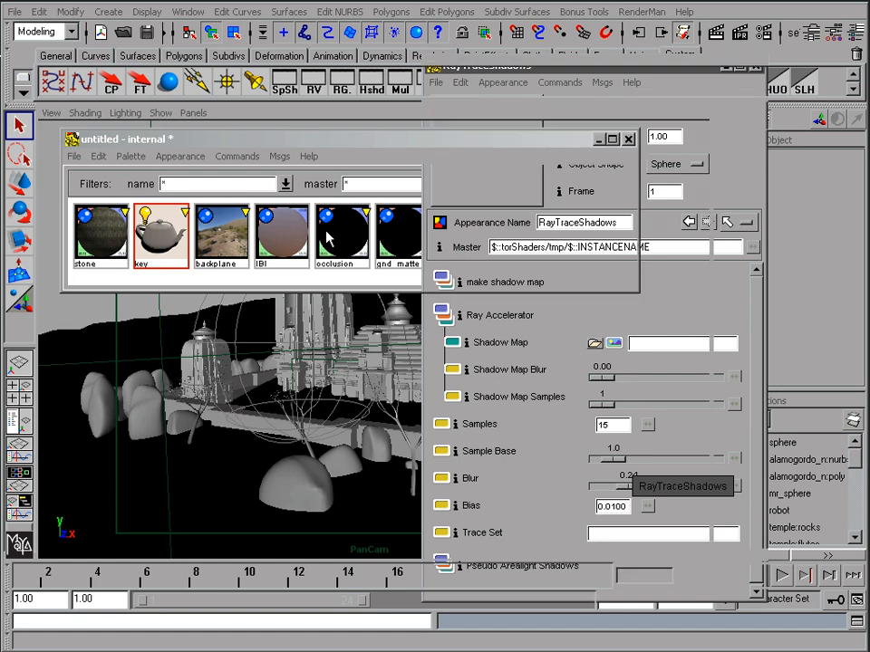
double_click(221, 234)
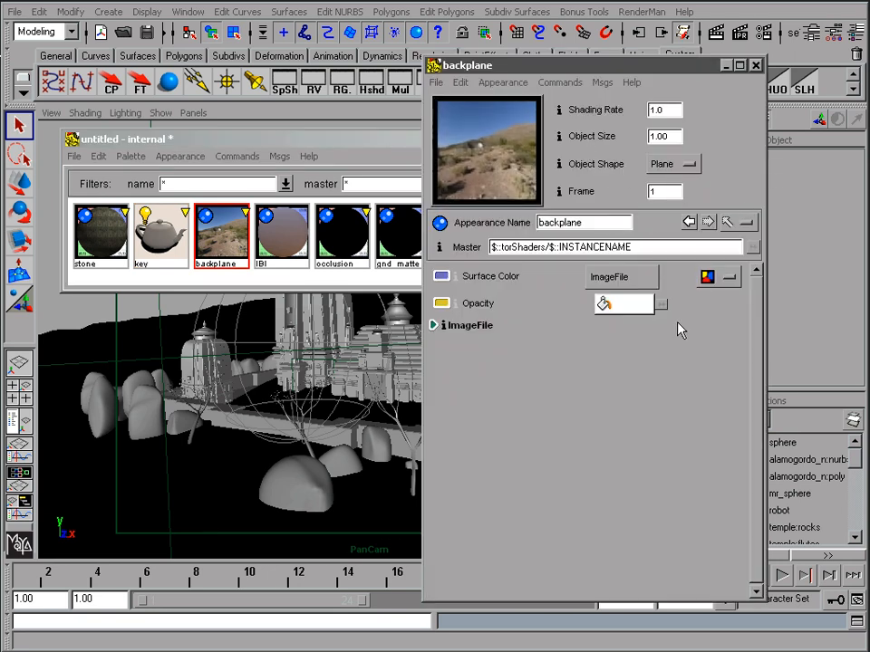
left_click(726, 70)
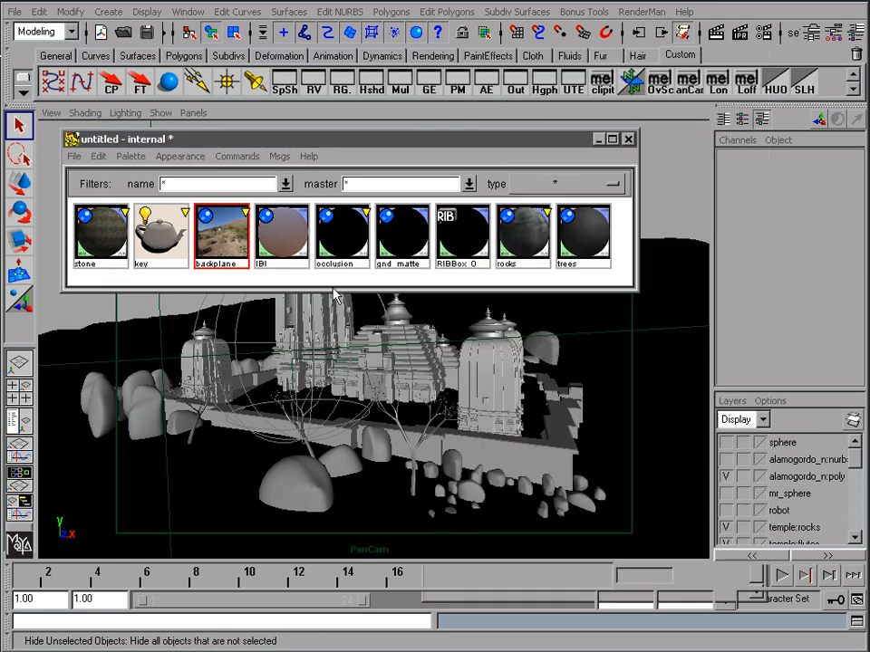
Step: Open the IBI appearance in Slim and look up where the IBI shader is found among the surface appearance types
left_click(281, 242)
double_click(281, 243)
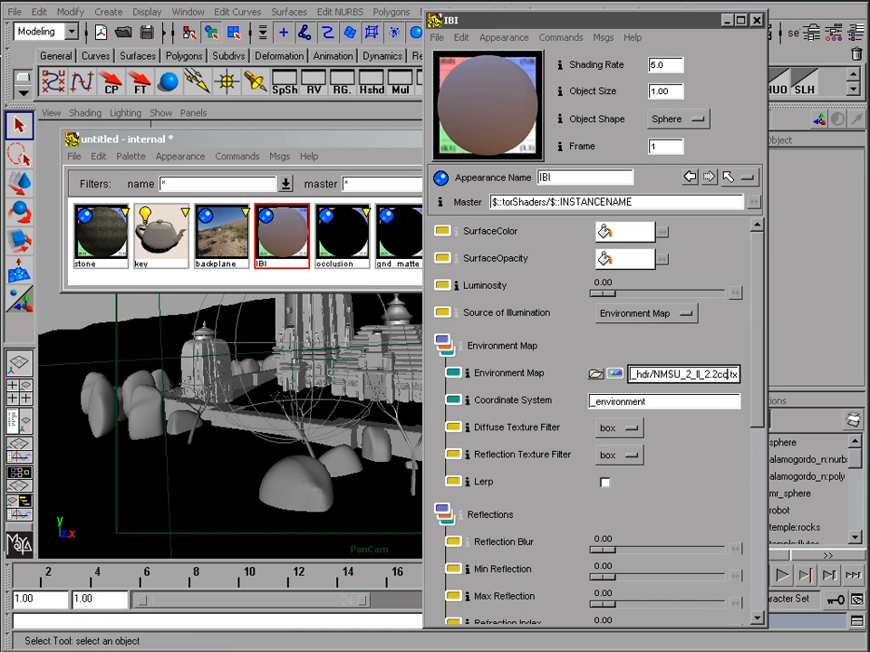
left_click(73, 156)
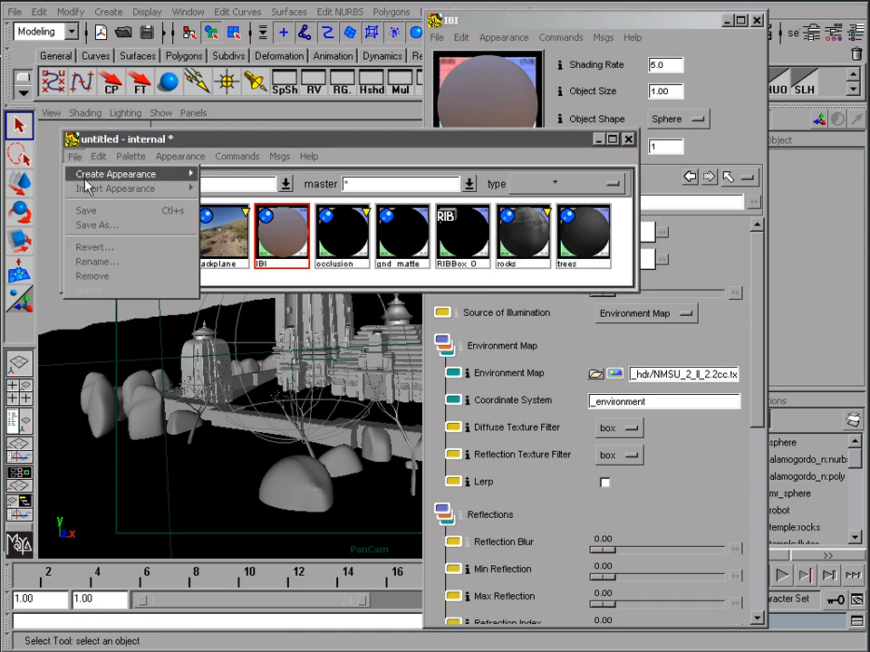
mouse_move(182, 182)
mouse_move(227, 198)
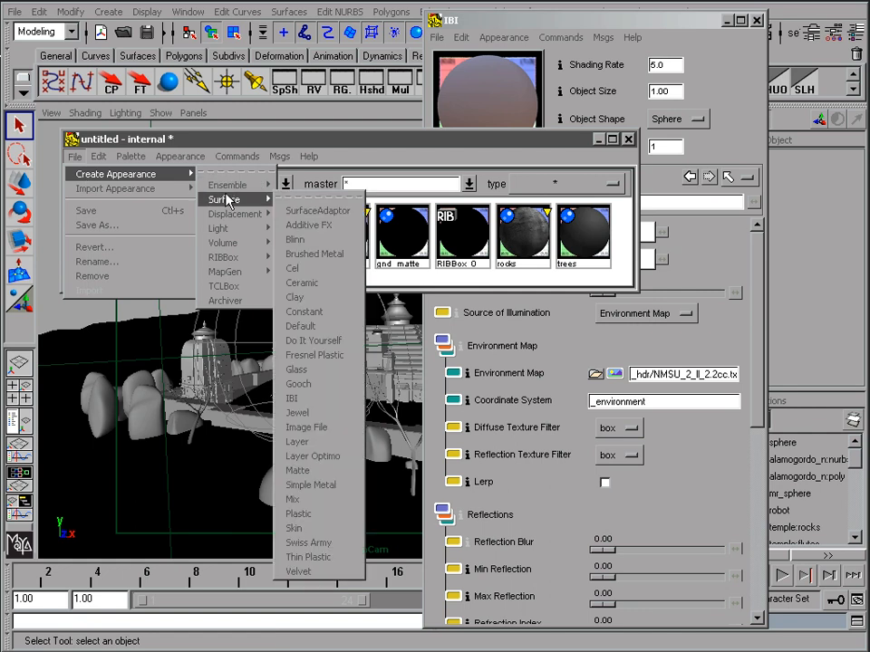
left_click(355, 406)
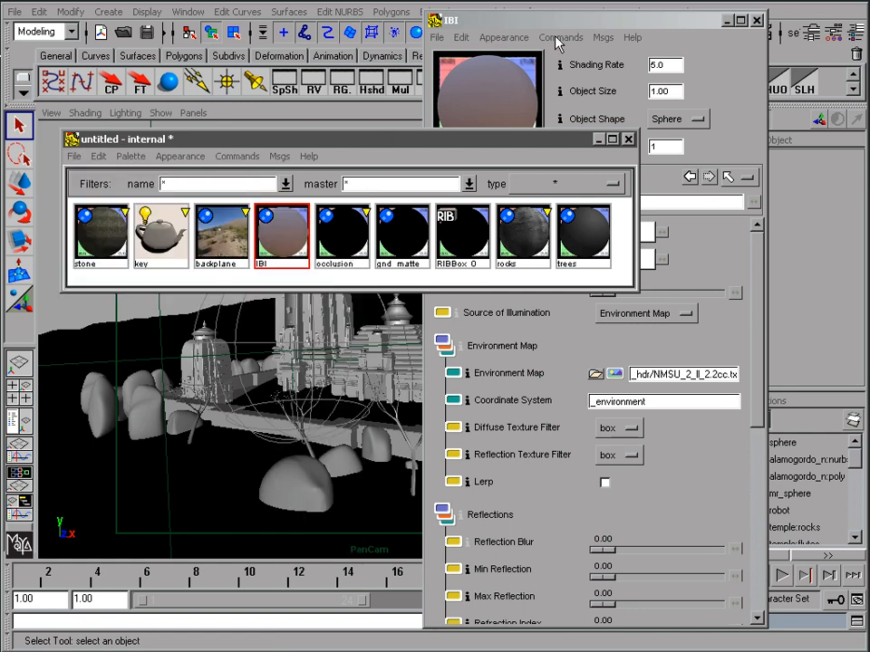
left_click(590, 25)
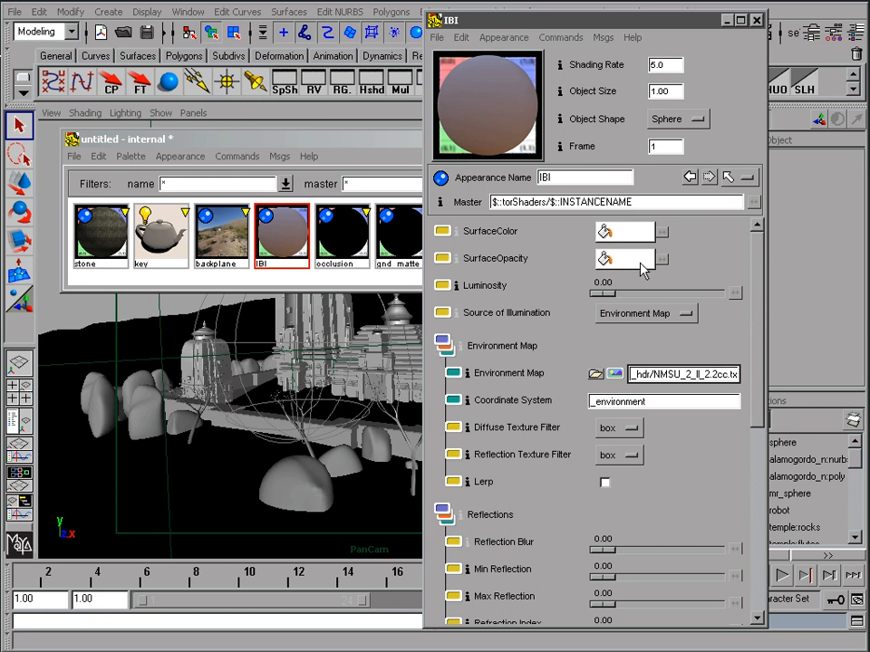
Step: Inspect IBI's illumination source options and environment map file, and the txmake -envlatl -float conversion command in the Cygwin terminal
left_click(632, 317)
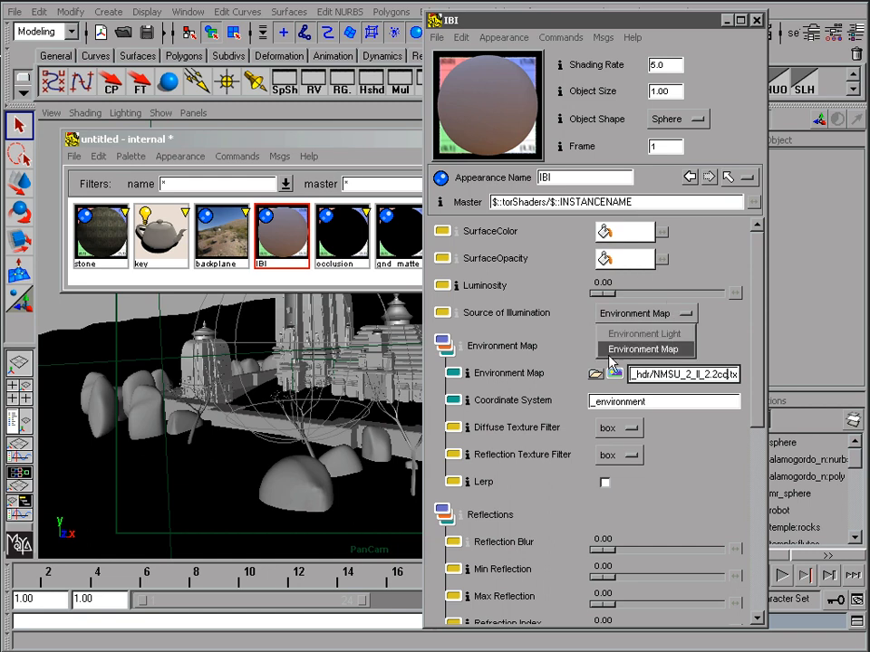
left_click(610, 354)
left_click_drag(639, 379, 748, 372)
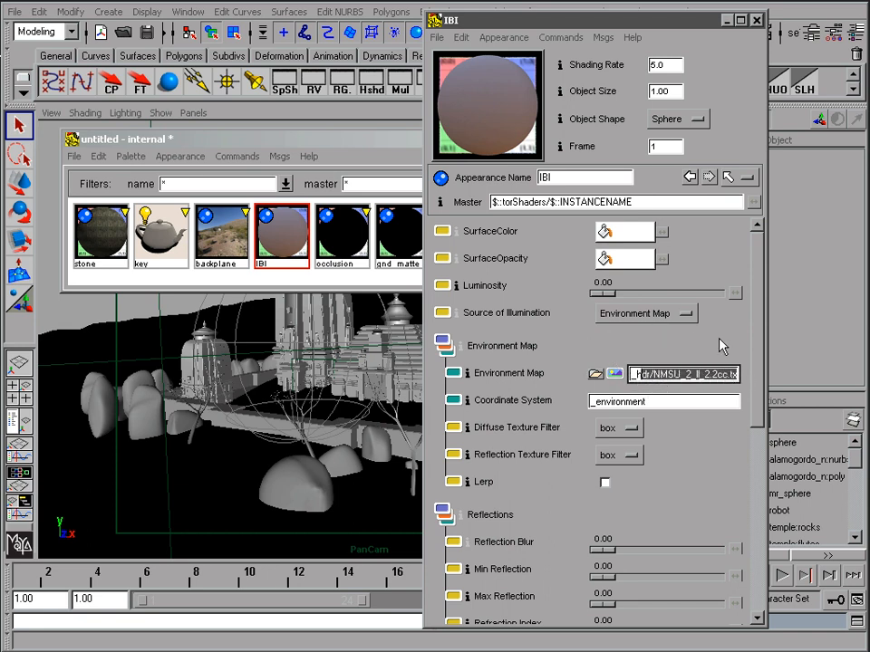
left_click(712, 375)
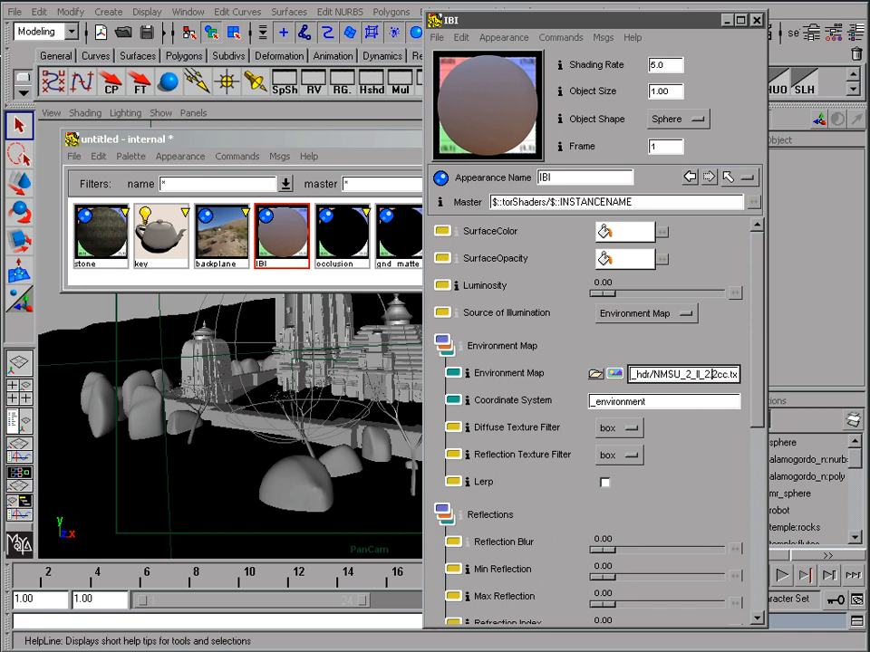
left_click(630, 651)
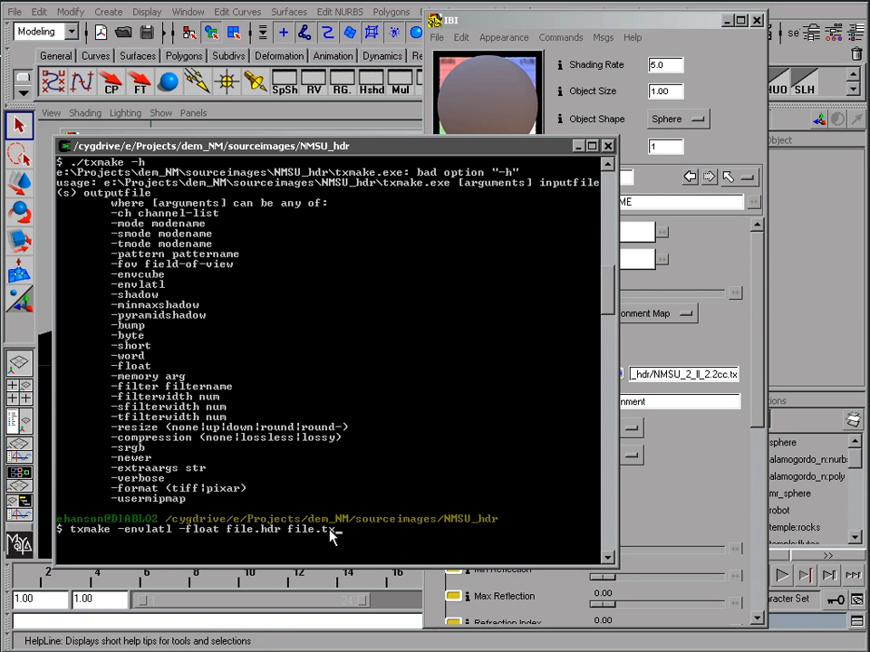
left_click(578, 147)
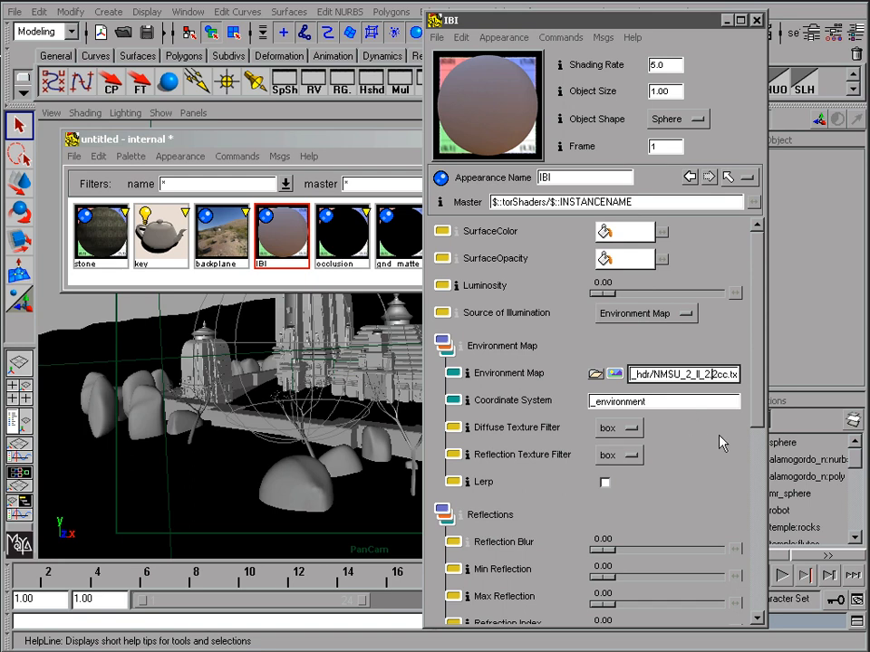
Step: Review the IBI appearance's reflection, diffuse and shadow settings, and put the Slim windows away
scroll(759, 410, "down", 1)
left_click_drag(759, 409, 757, 532)
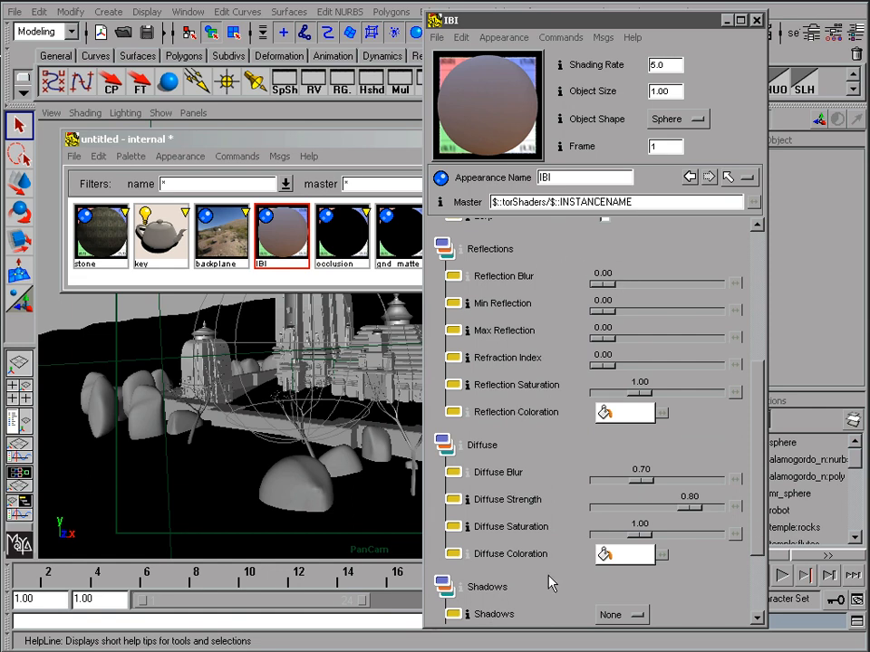
left_click_drag(759, 466, 756, 545)
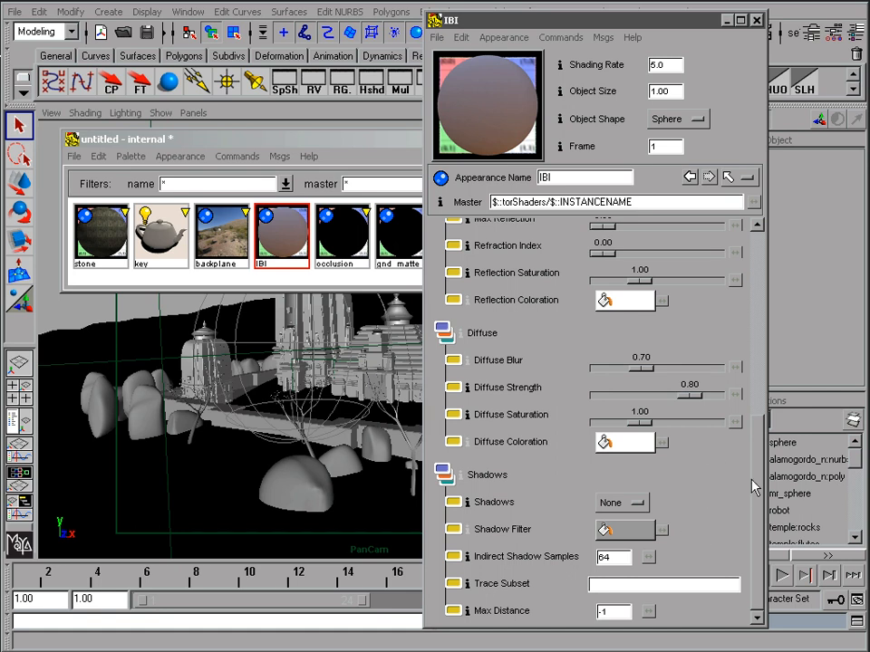
scroll(751, 489, "up", 10)
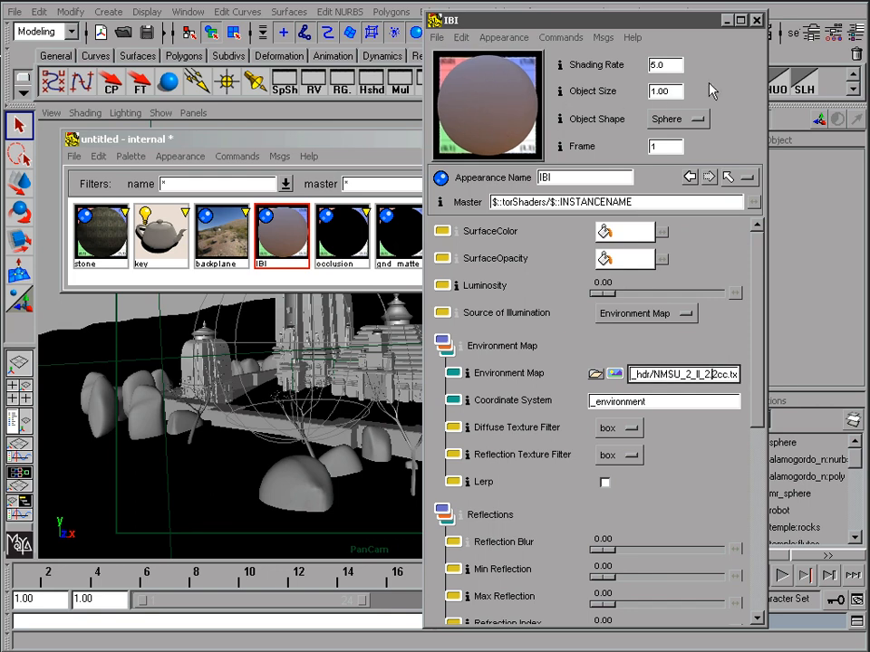
left_click(725, 20)
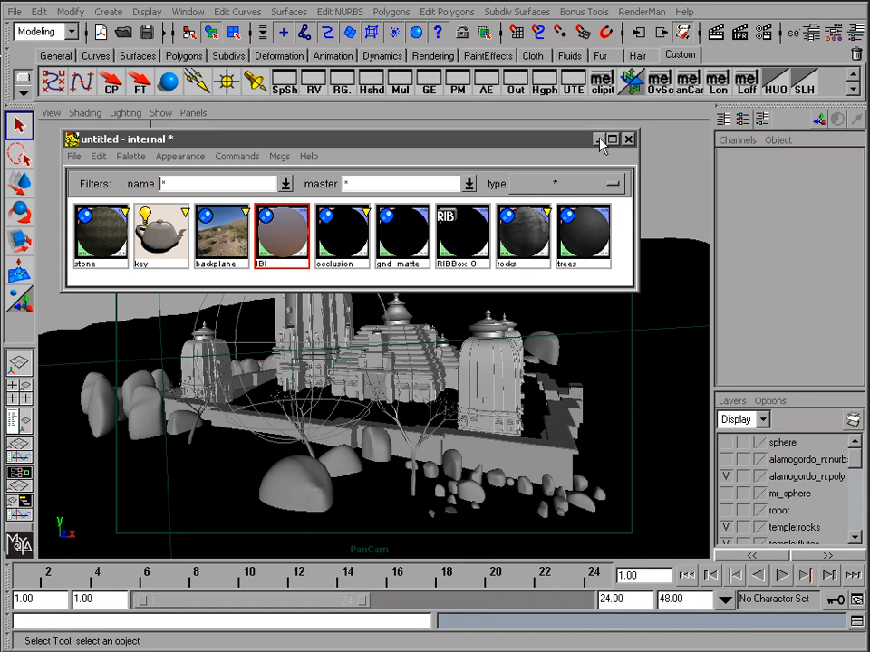
left_click(599, 140)
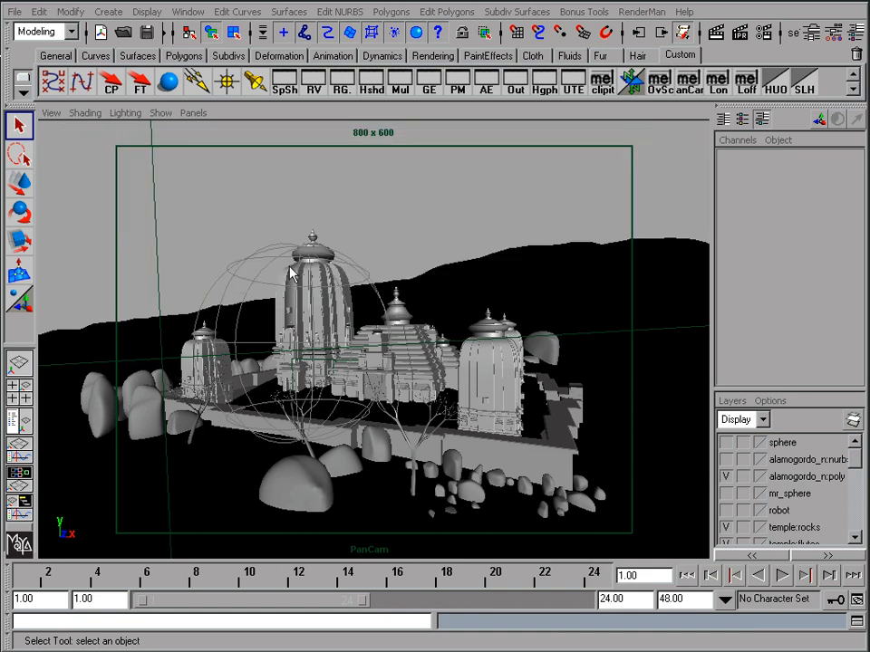
Step: Select the templated NURBS sphere in front of the tall temple tower
left_click(226, 220)
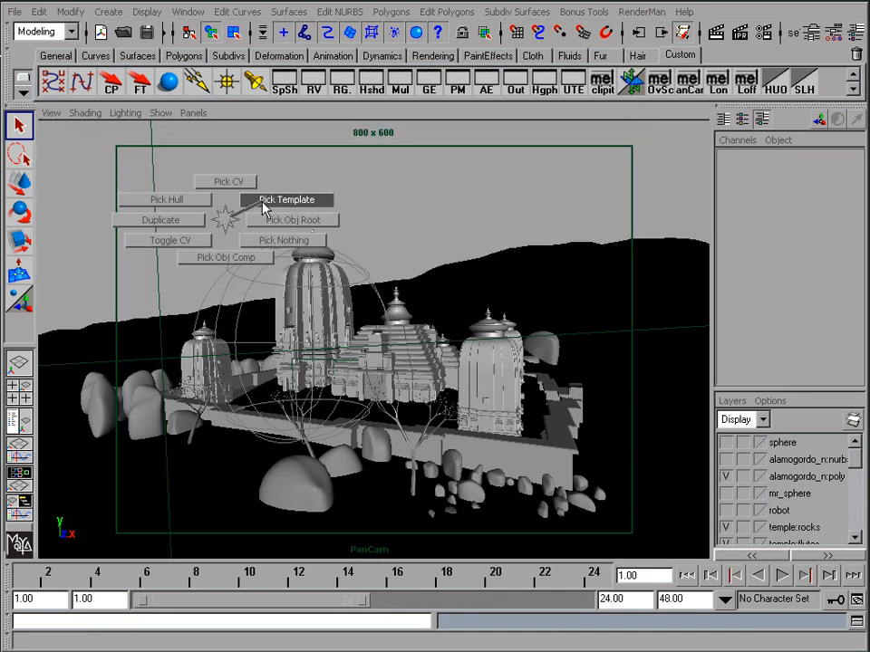
mouse_move(263, 202)
left_mouse_down()
mouse_move(260, 230)
mouse_move(254, 205)
left_mouse_up()
left_click(261, 275)
left_click(446, 242)
left_click(258, 279)
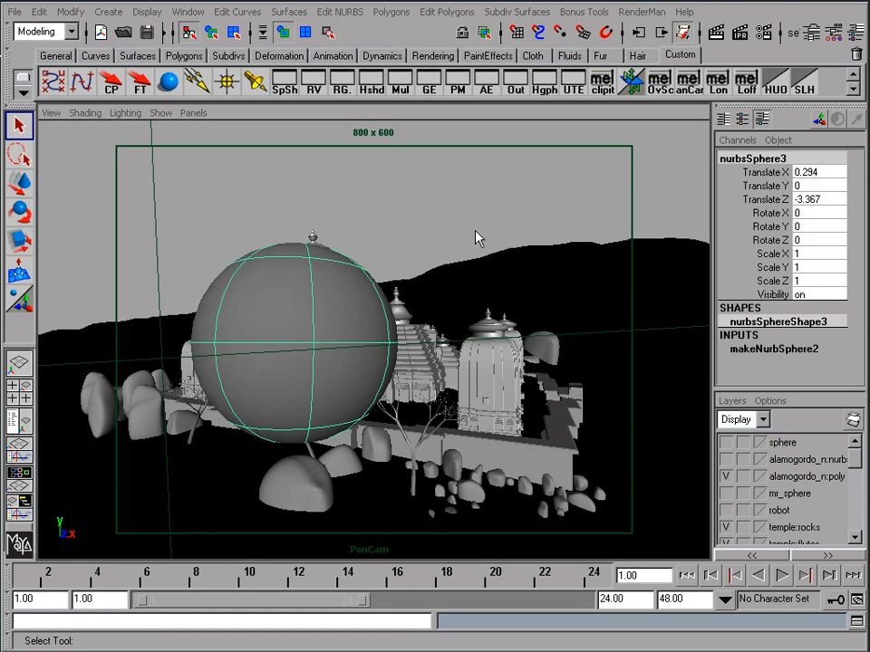
Step: Inspect the Selected Objects Only acceleration option and the ray tracing settings in the RenderMan Globals
left_click(654, 13)
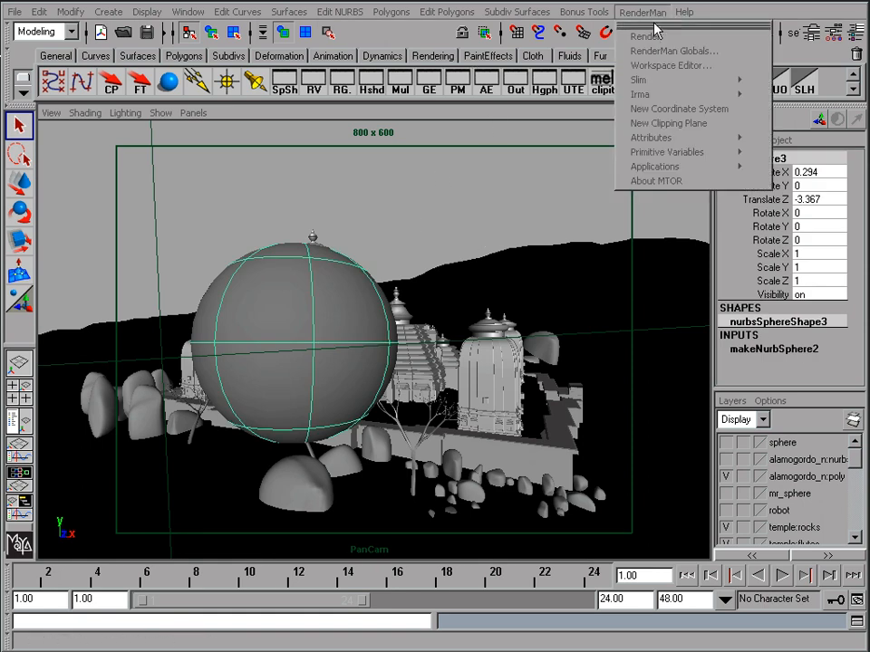
left_click(666, 51)
left_click(276, 116)
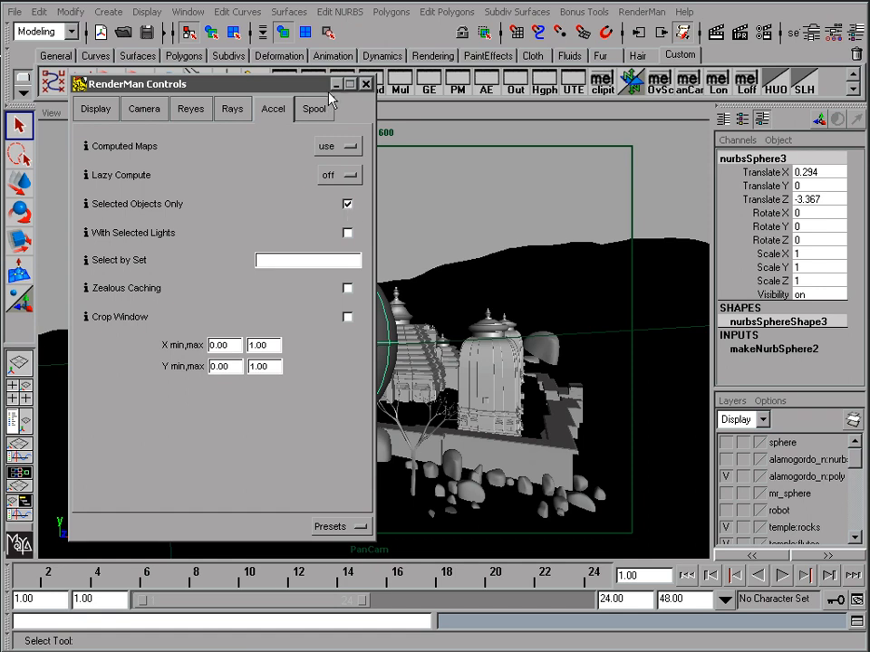
left_click(232, 109)
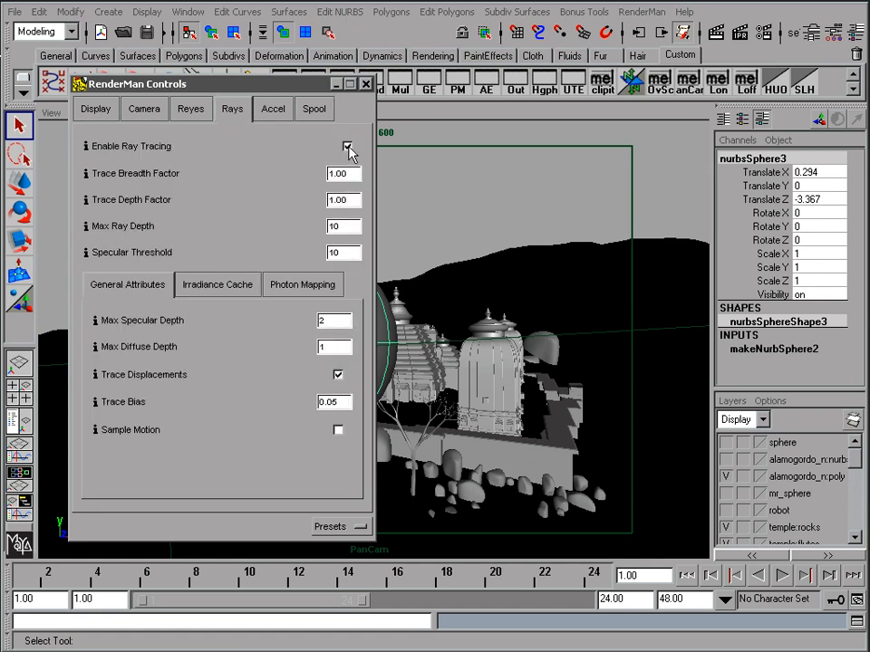
Step: Set the RenderMan Shading Rate to 1 and the Pixel Samples to 3 by 3, check the display settings and close the globals
left_click(191, 110)
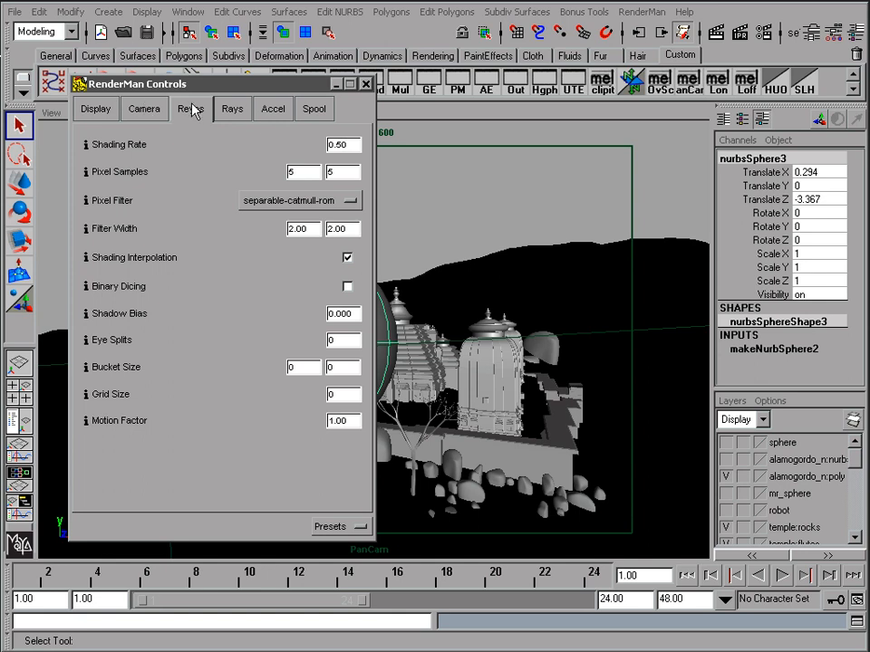
mouse_move(350, 145)
left_mouse_down()
mouse_move(313, 147)
mouse_move(264, 175)
left_mouse_up()
type("1")
key("Return")
type("3")
left_click_drag(353, 169, 329, 168)
type("3")
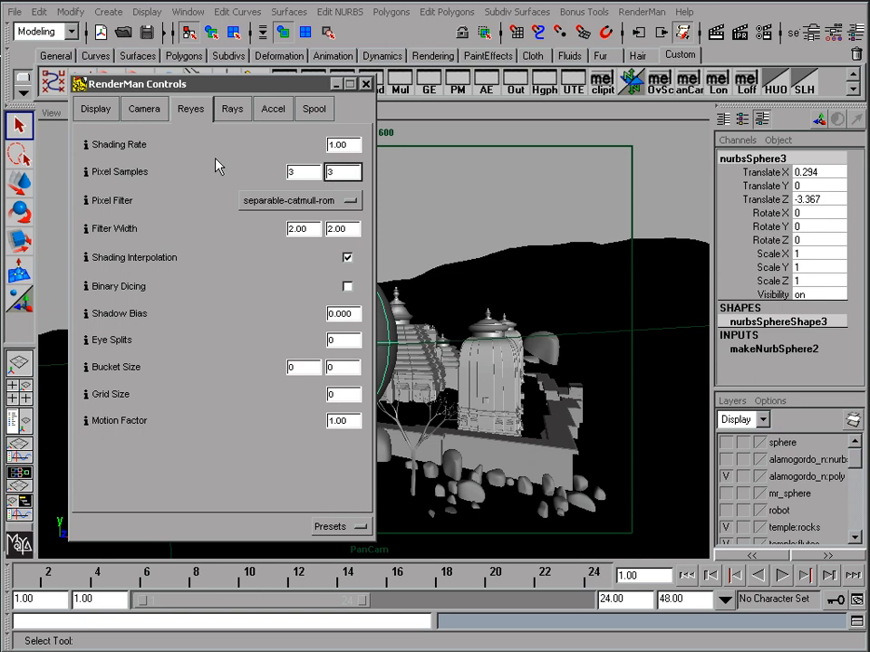
left_click(147, 110)
left_click(95, 109)
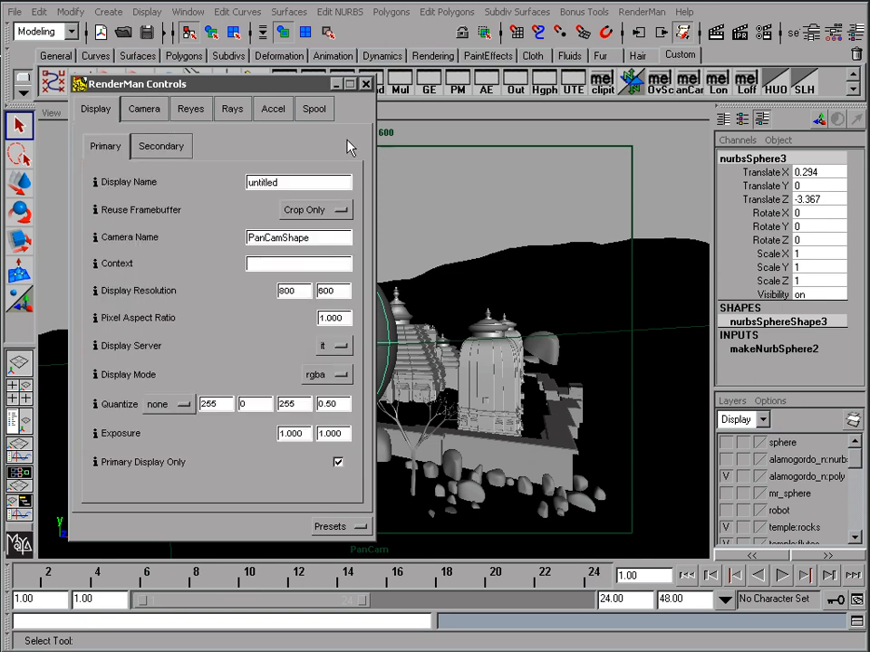
left_click(365, 83)
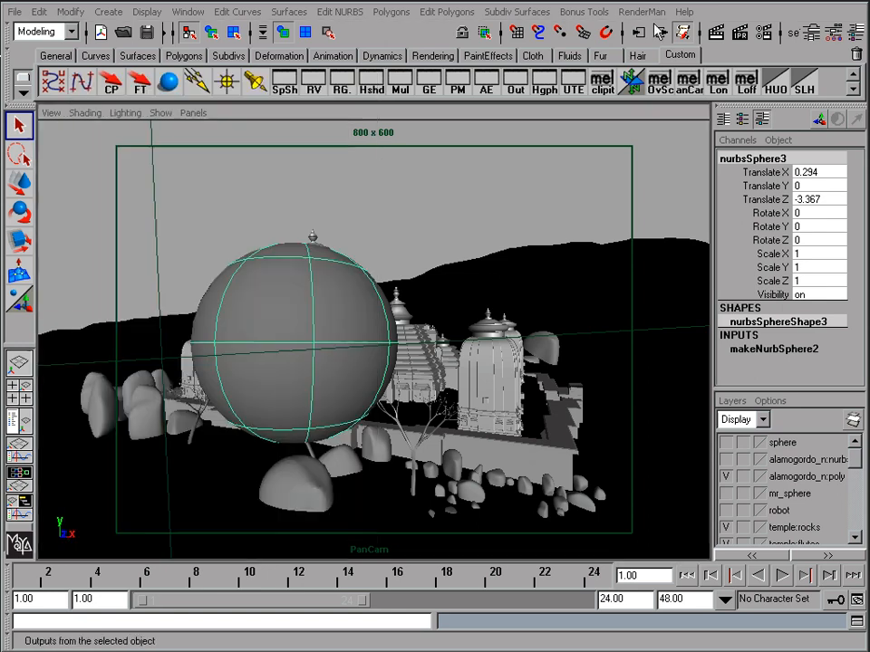
Step: Render the selected sphere with RenderMan and examine its diffuse image-based lighting
left_click(641, 11)
left_click(646, 38)
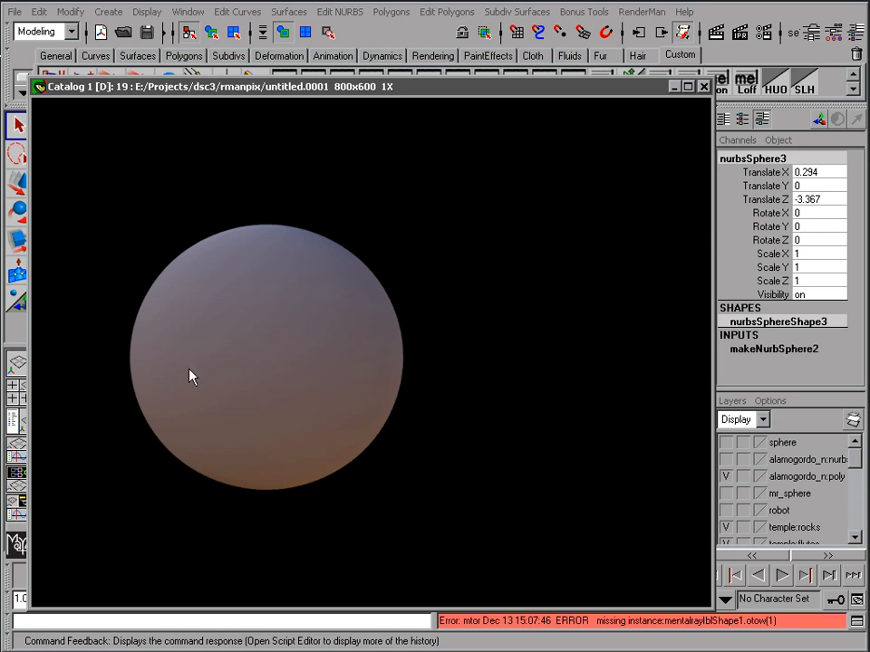
left_click(675, 87)
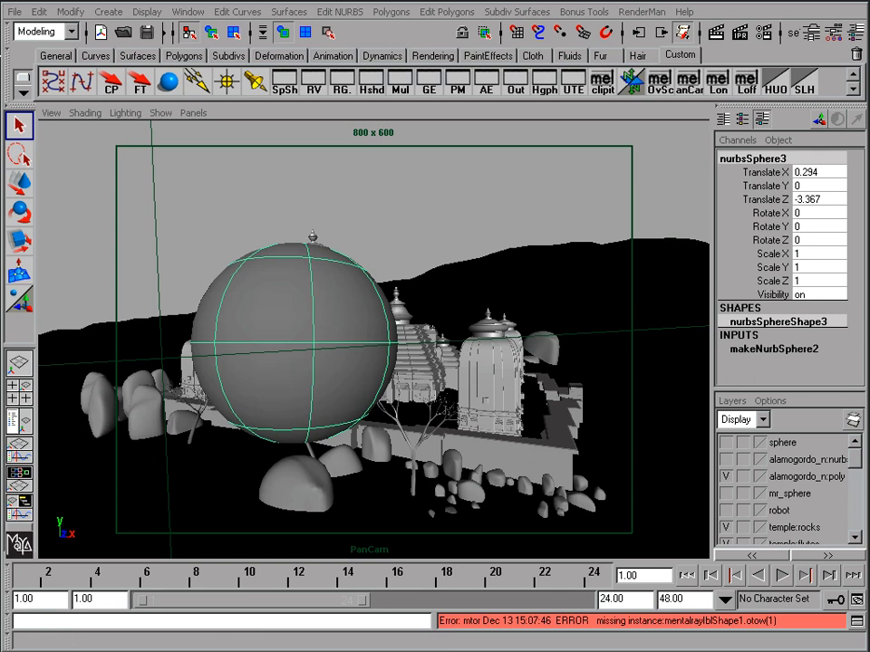
Step: Set the IBI appearance's Max Reflection to 1.00 and Diffuse Strength to 0.00 to make the sphere a mirror
key("alt+Tab")
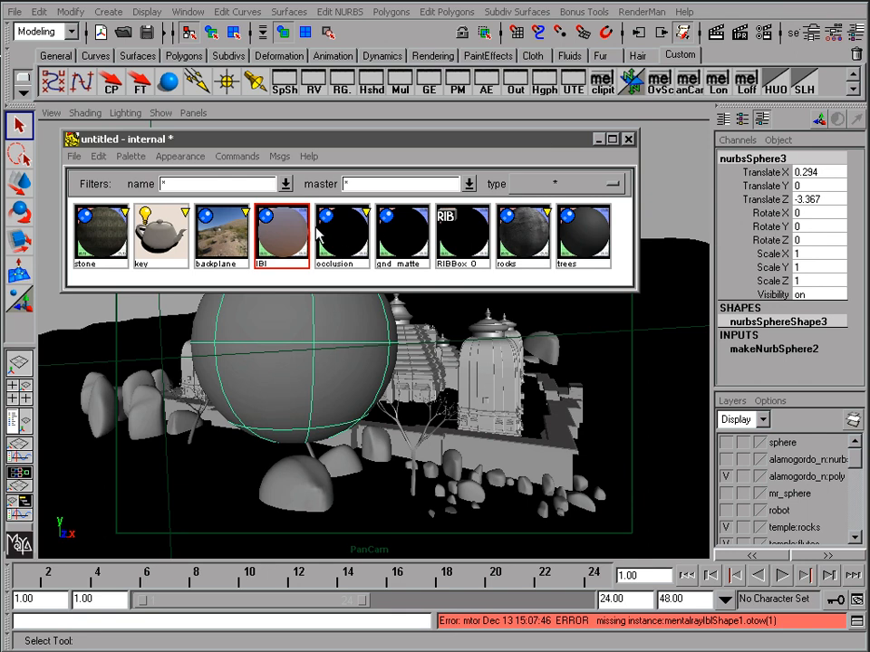
double_click(290, 235)
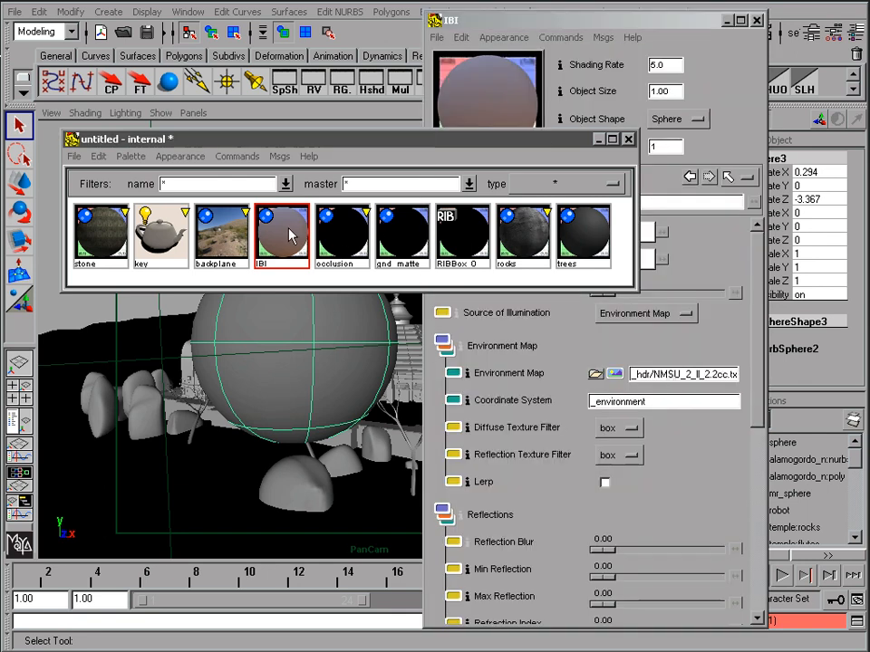
left_click(580, 27)
left_click_drag(752, 353, 745, 414)
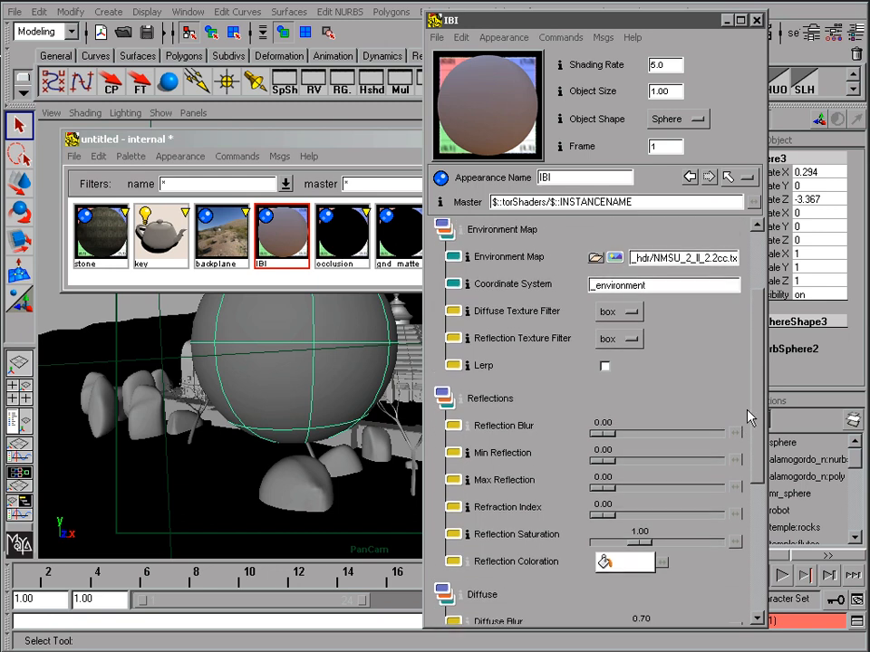
left_click_drag(606, 487, 718, 487)
left_click_drag(748, 443, 759, 534)
left_click_drag(693, 472, 574, 465)
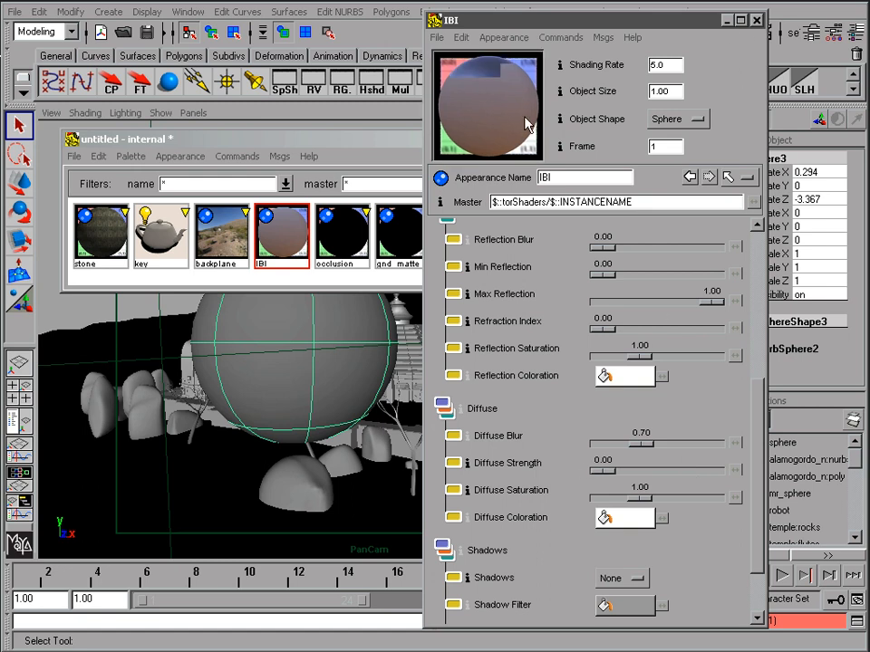
left_click(725, 19)
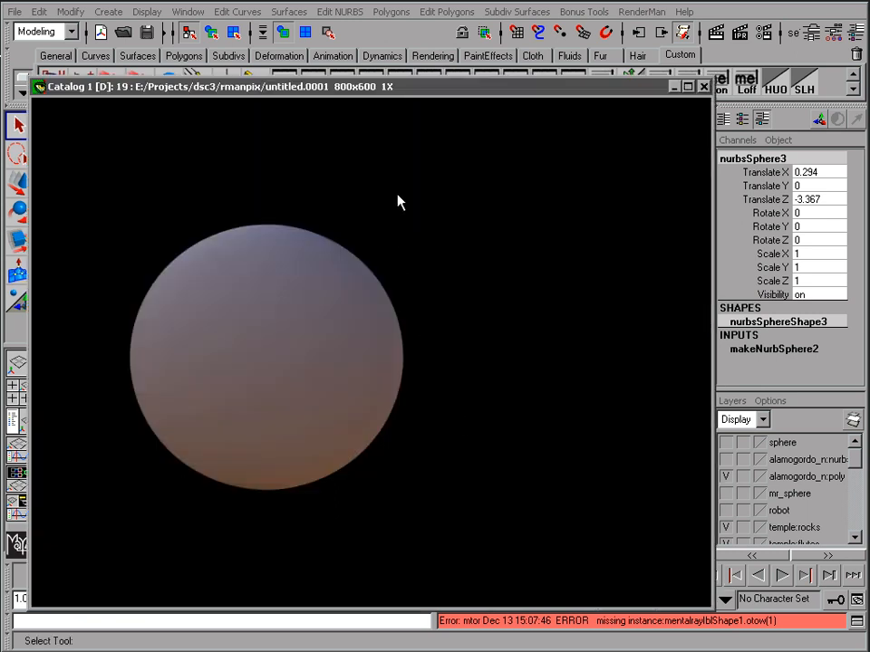
Step: Re-render the sphere from the render window and examine the environment's reflection on it
right_click(398, 196)
left_click(425, 217)
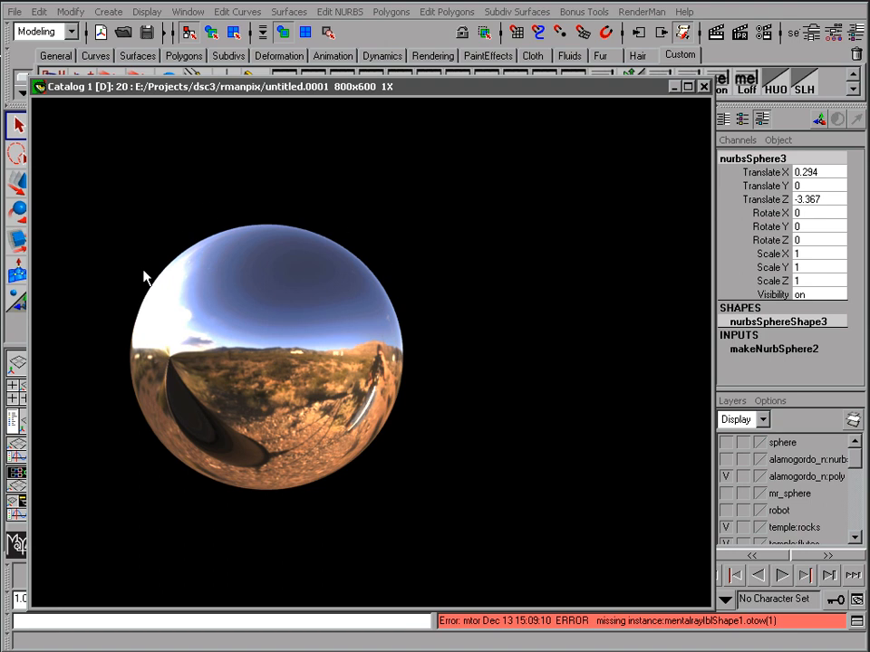
left_click(672, 87)
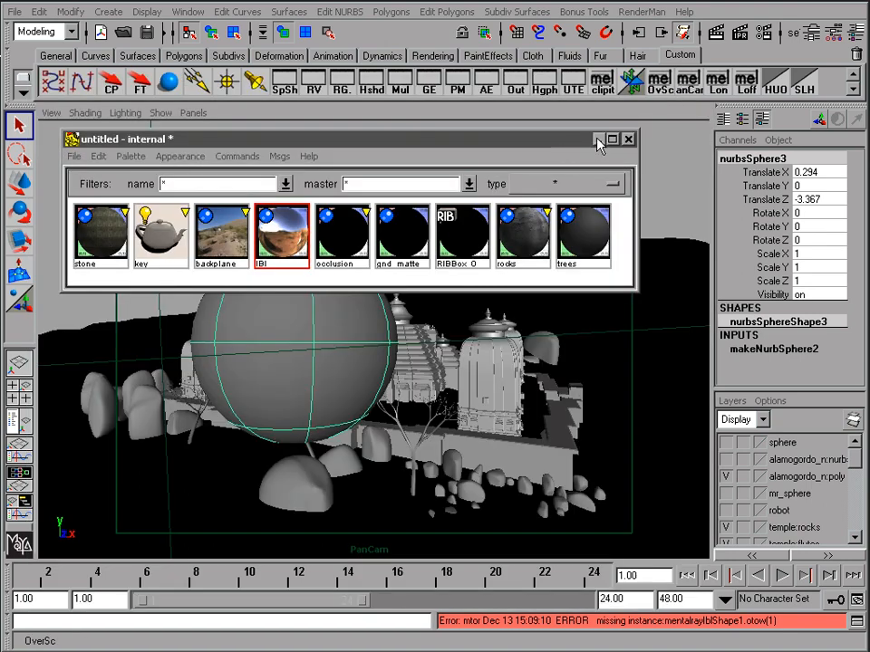
Step: Open the IBI appearance, check its Environment Map and Coordinate System settings, and put the editor away
left_click(598, 140)
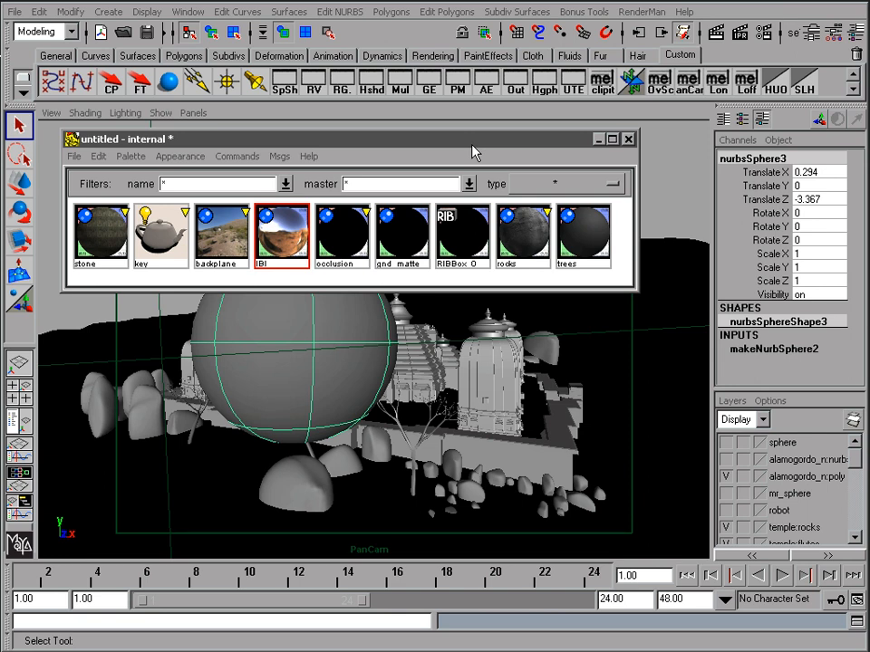
double_click(293, 245)
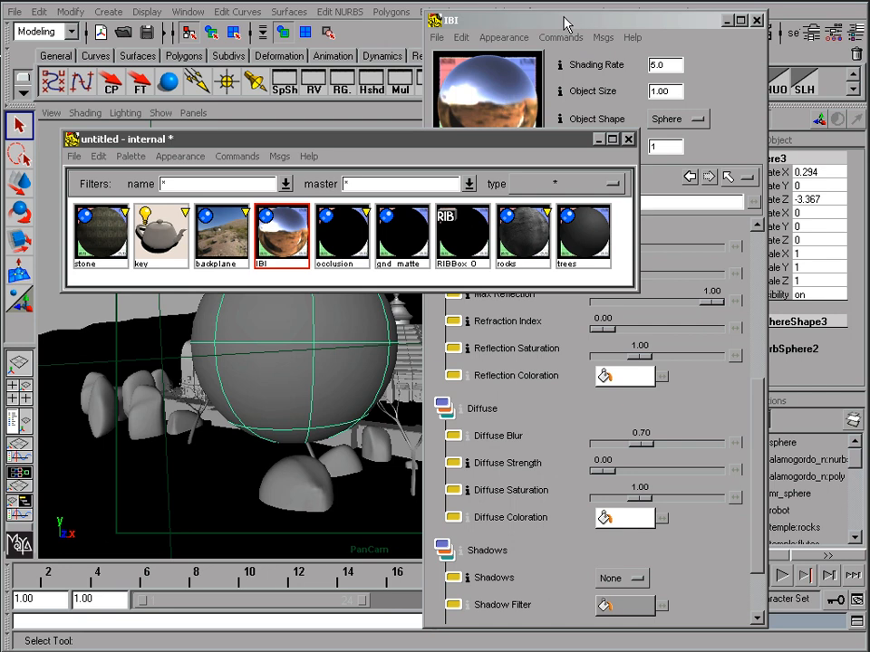
left_click(625, 22)
left_click_drag(756, 408, 762, 250)
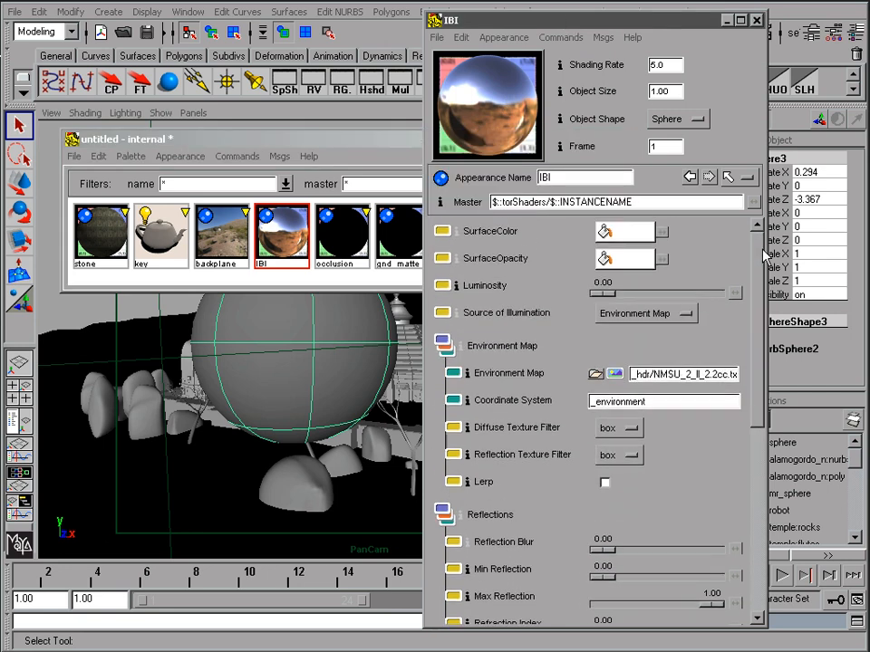
left_click(728, 19)
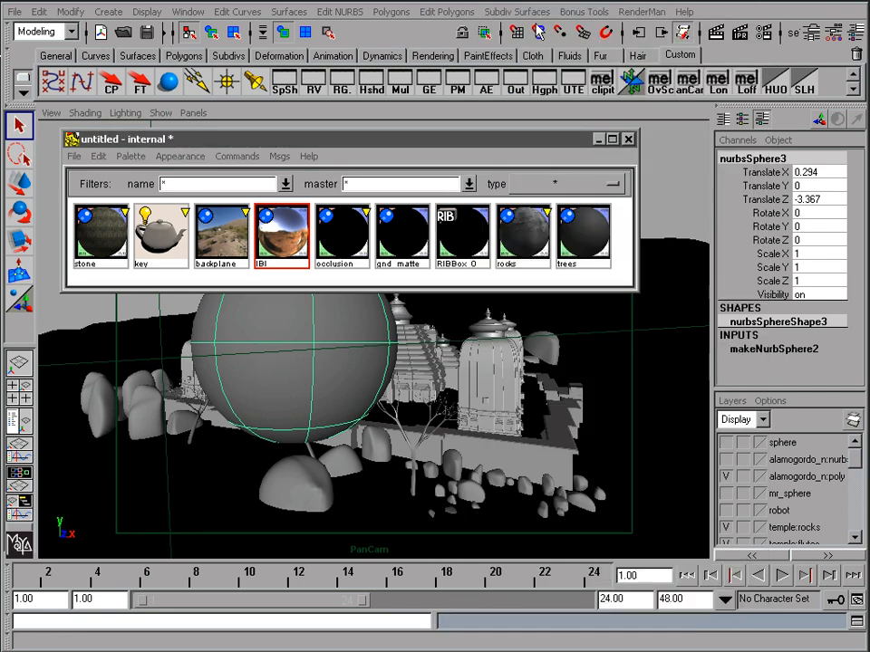
Step: Create a new RenderMan coordinate system at the origin and turn on the display of locators in the view
left_click(640, 11)
left_click(678, 109)
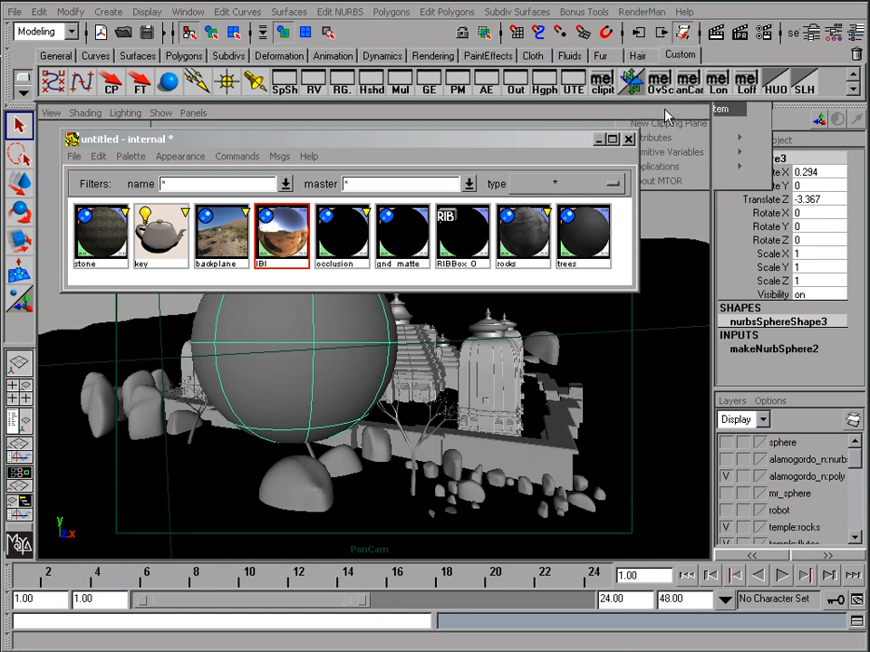
left_click(600, 141)
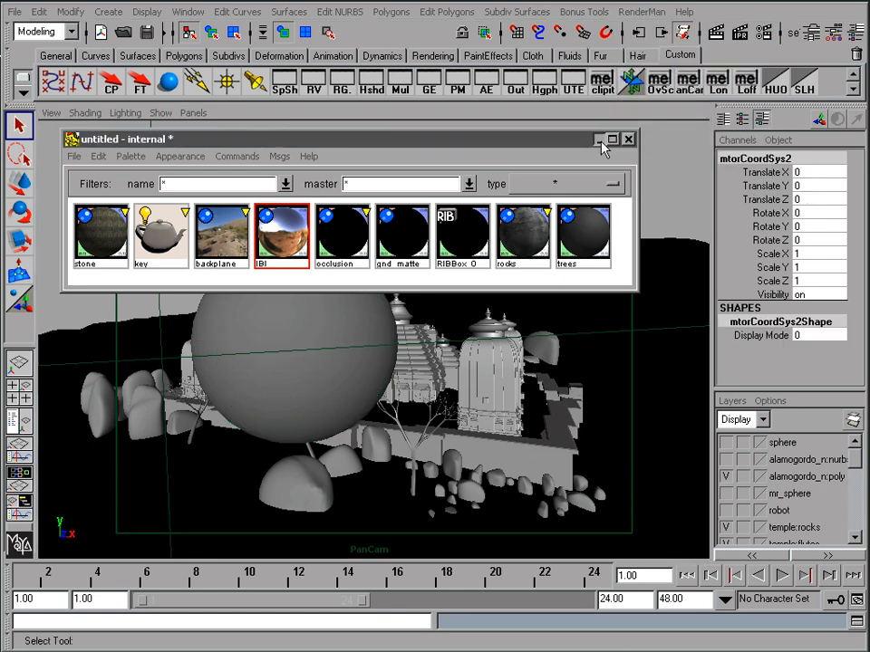
left_click(161, 112)
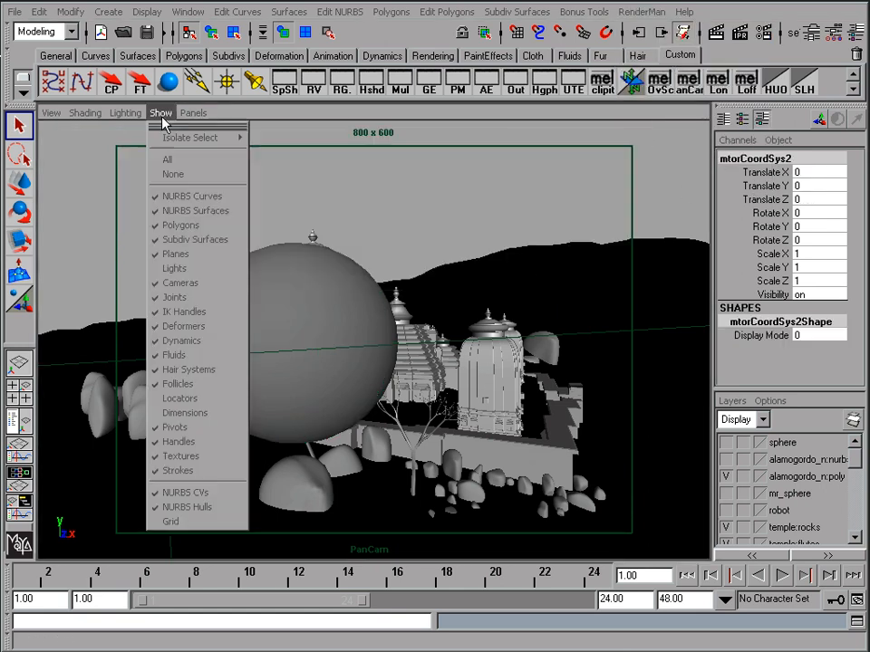
left_click(179, 398)
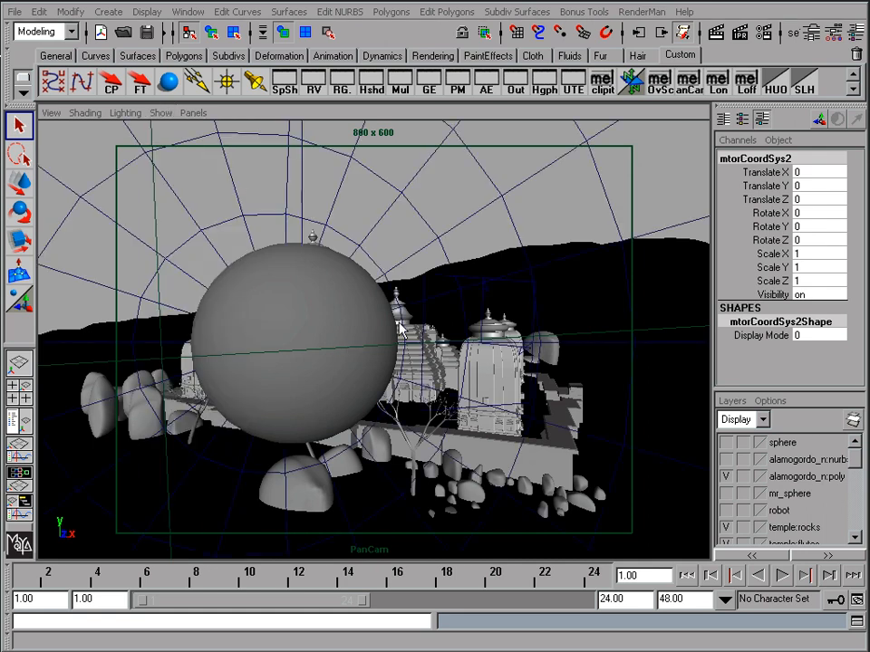
Step: Scale the new coordinate system uniformly to about 7.4 in the perspective view
key("r")
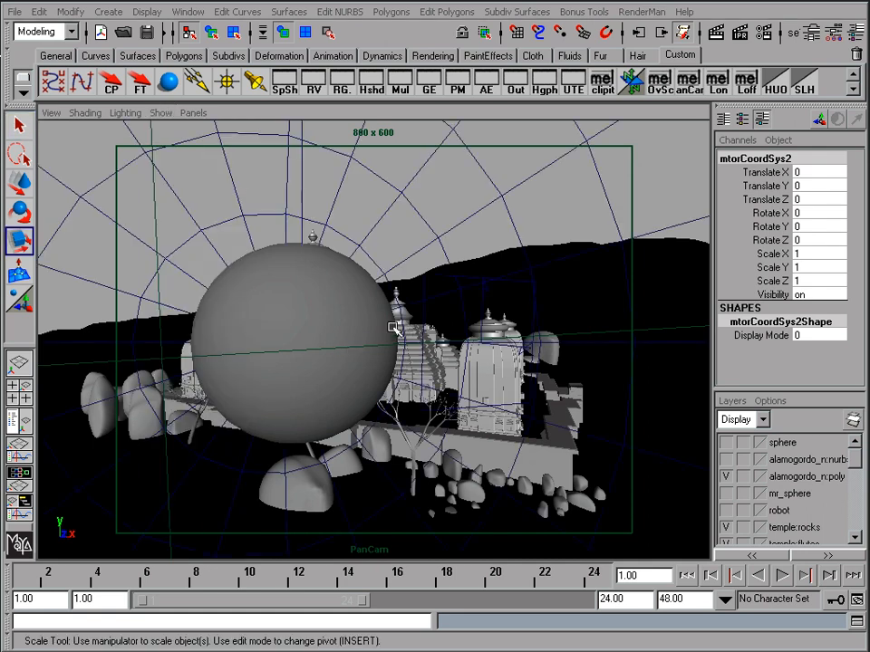
left_click_drag(509, 226, 527, 245)
left_click_drag(372, 339, 567, 315)
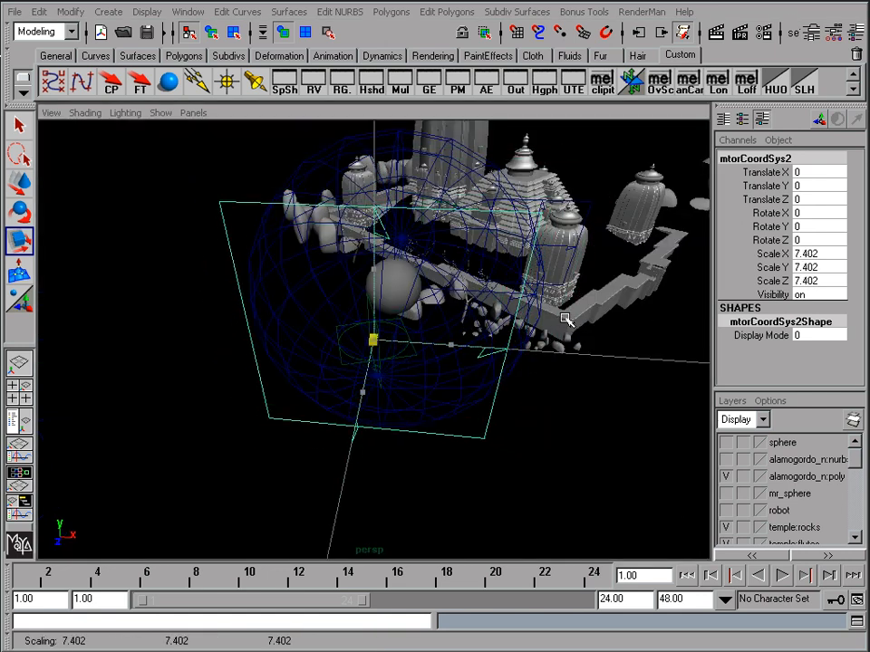
Step: Set the new coordinate system's Display Mode to 1 in its extra attributes to draw it as a sphere
key("ctrl+a")
left_click_drag(438, 39, 701, 47)
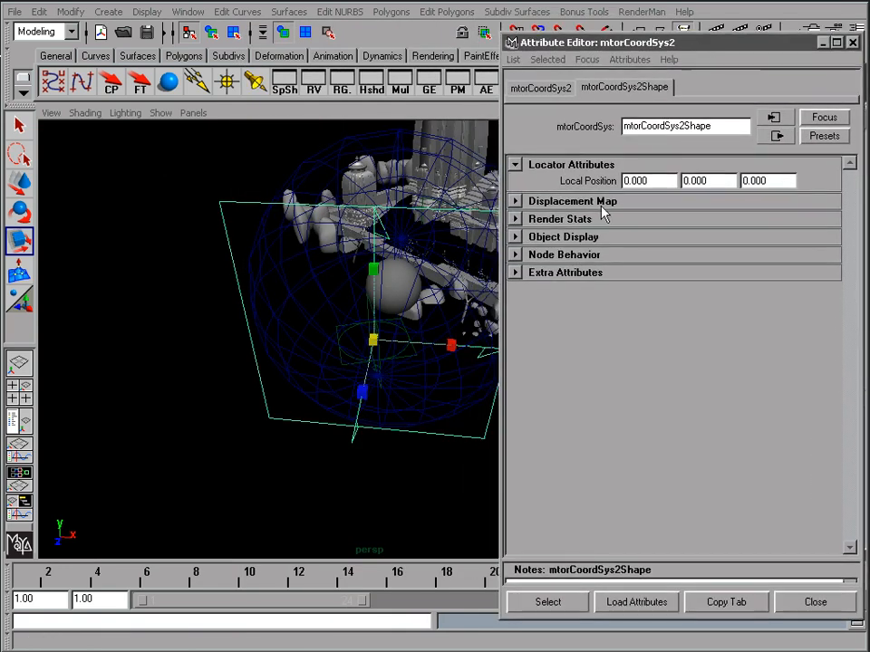
left_click(584, 271)
middle_click_drag(355, 380, 239, 403, "alt")
left_click_drag(245, 401, 311, 378, "alt")
left_click(637, 289)
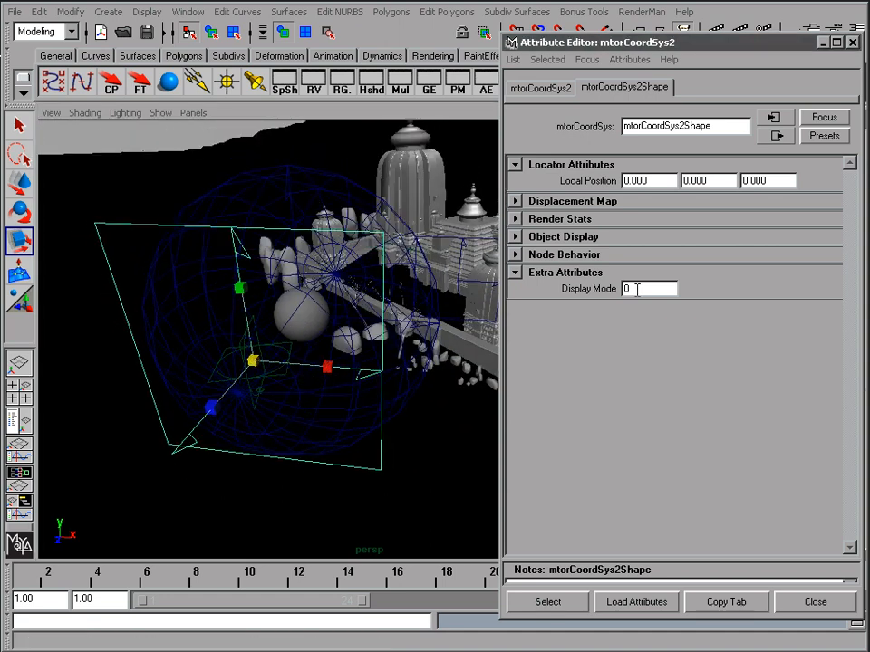
key("BackSpace")
type("1")
key("Return")
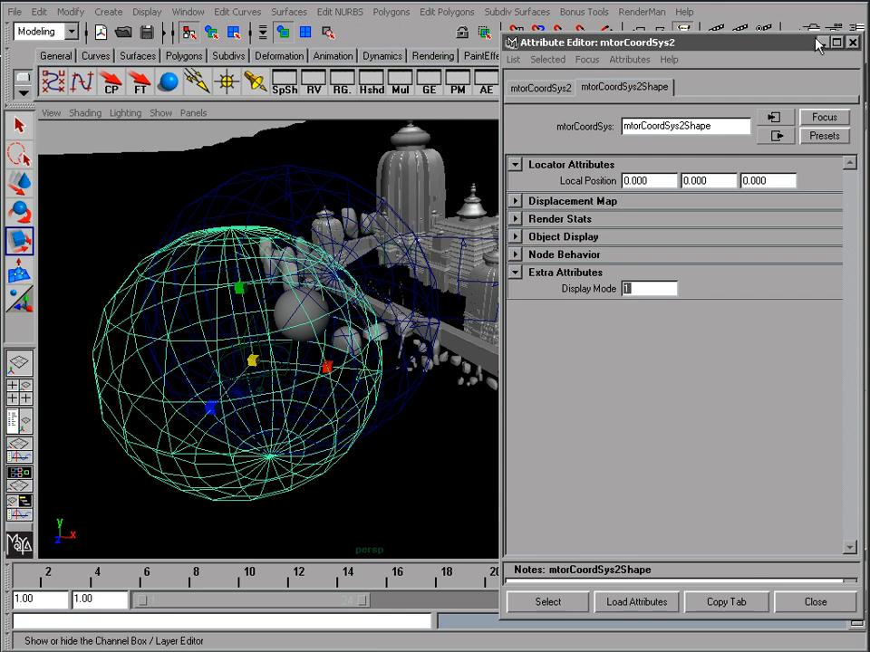
left_click(852, 43)
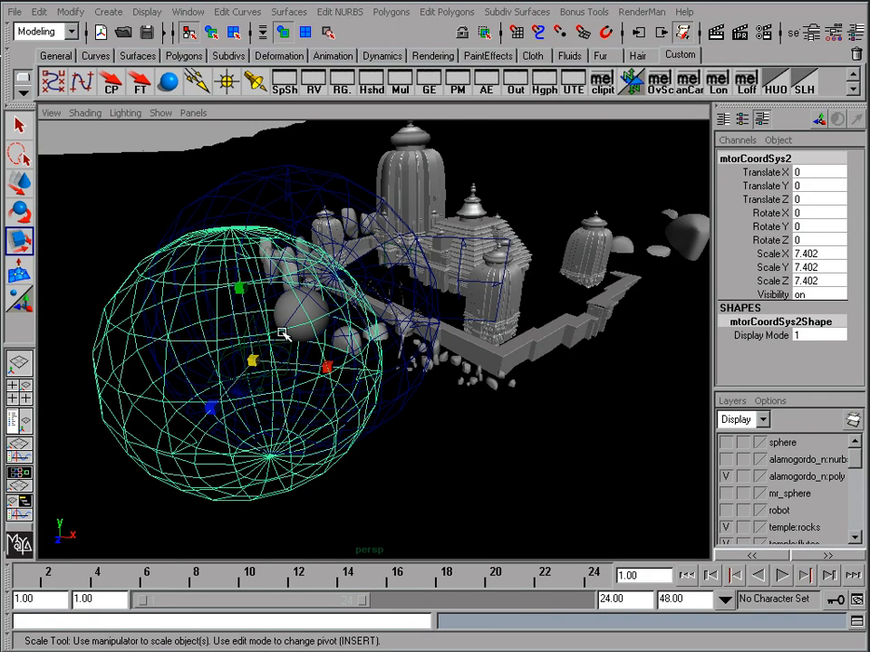
Step: Delete the new coordinate system and select the existing mtorCoordSys1 around the grey sphere, looking through PanCam
key("Delete")
left_click(236, 234)
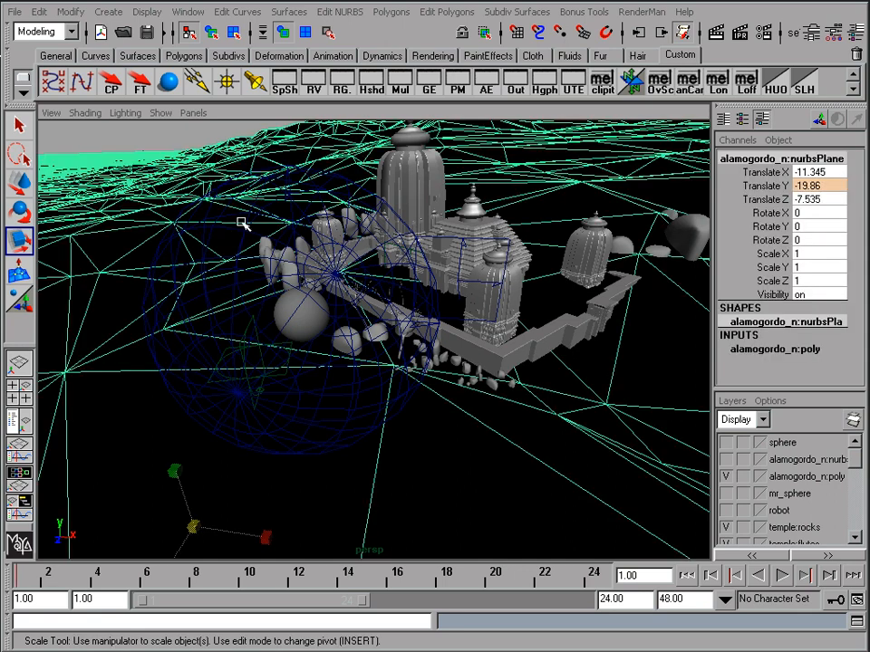
left_click(254, 220)
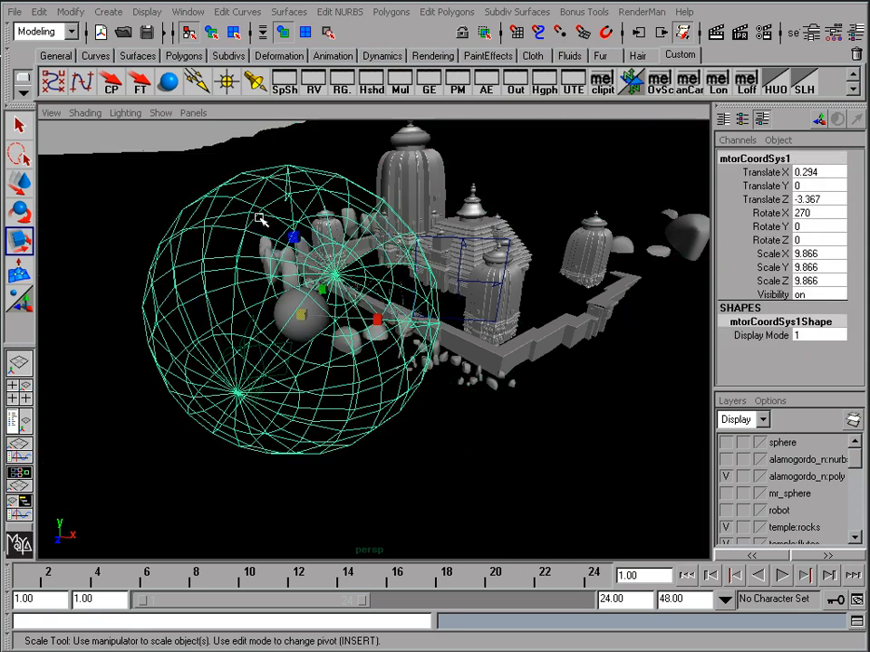
left_click(191, 113)
mouse_move(205, 134)
left_click(334, 145)
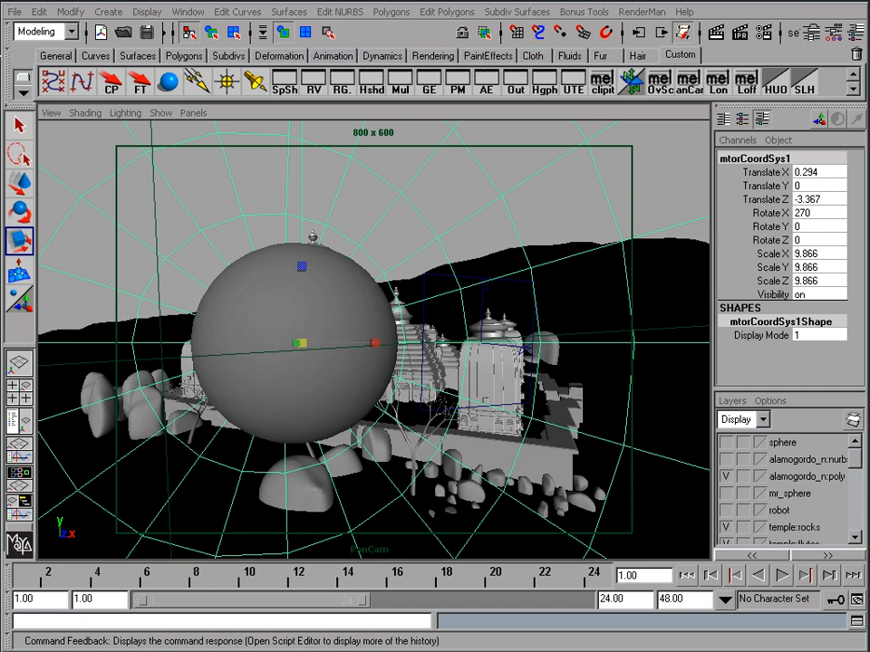
Step: Set the IBI appearance's Coordinate System to mtorCoordSys1Shape, copied from the selected coordinate system's shape name
key("alt+Tab")
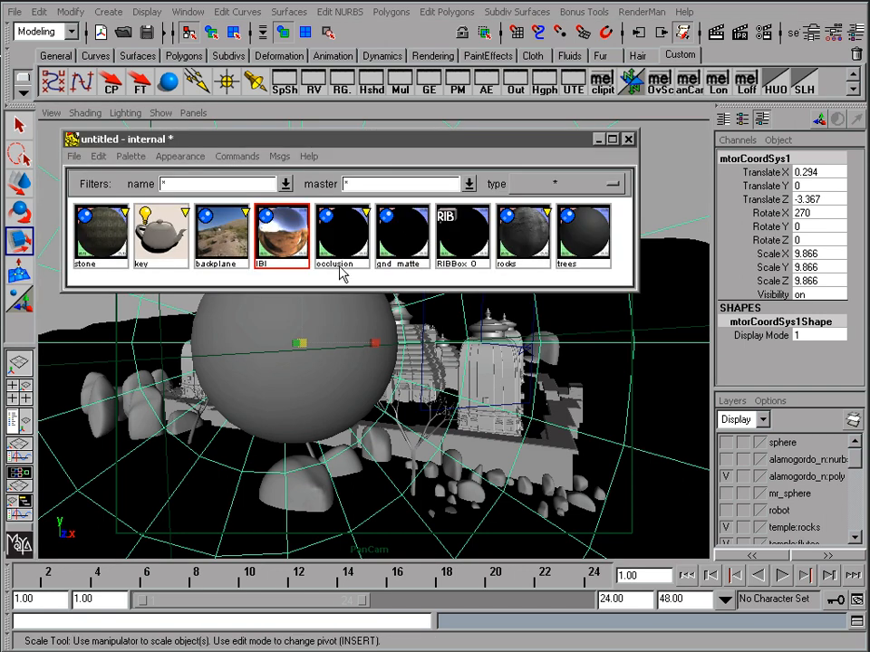
double_click(277, 242)
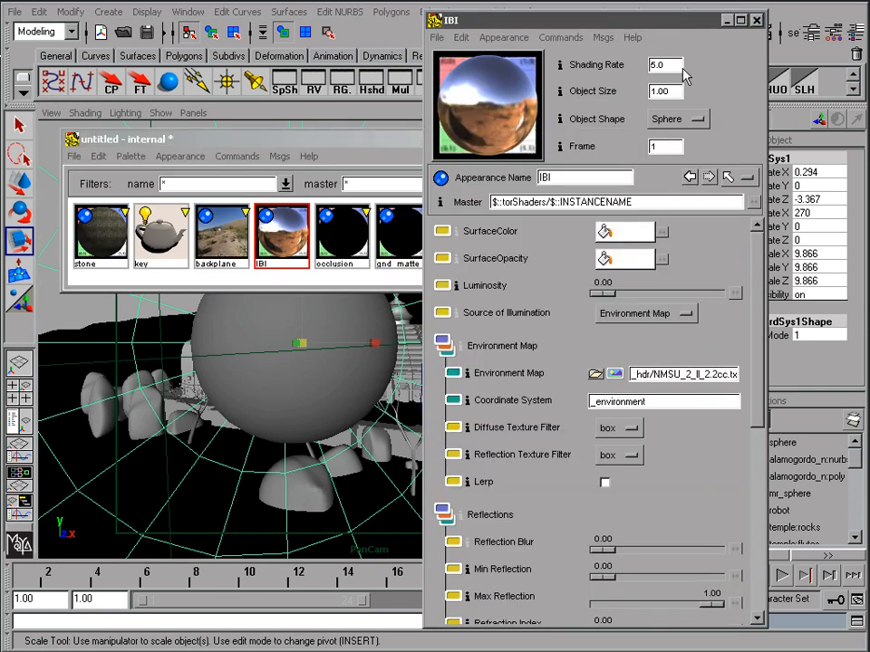
left_click(811, 323)
left_click_drag(657, 403, 539, 401)
type("mtorCoordSys1Shape")
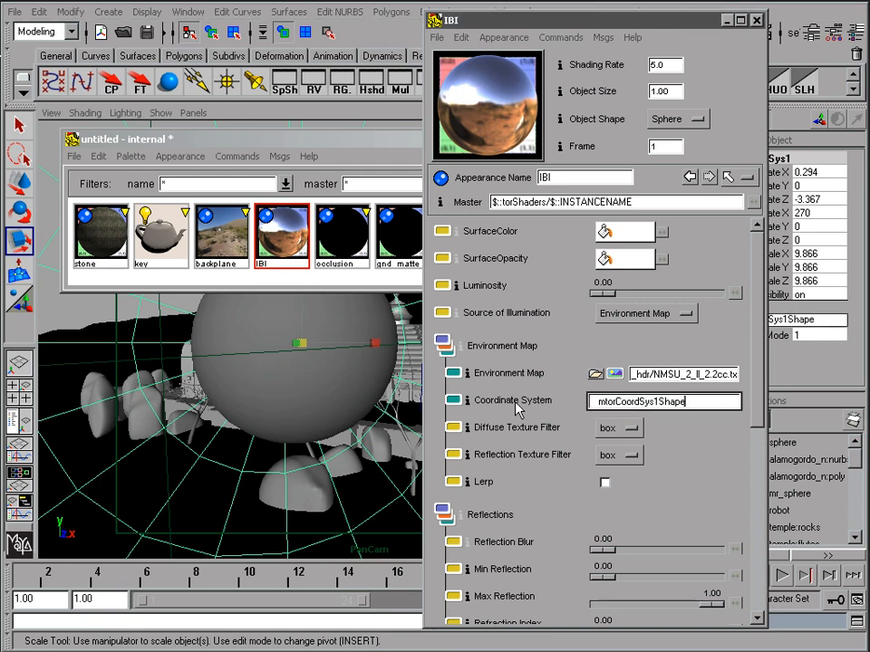
key("BackSpace")
key("Return")
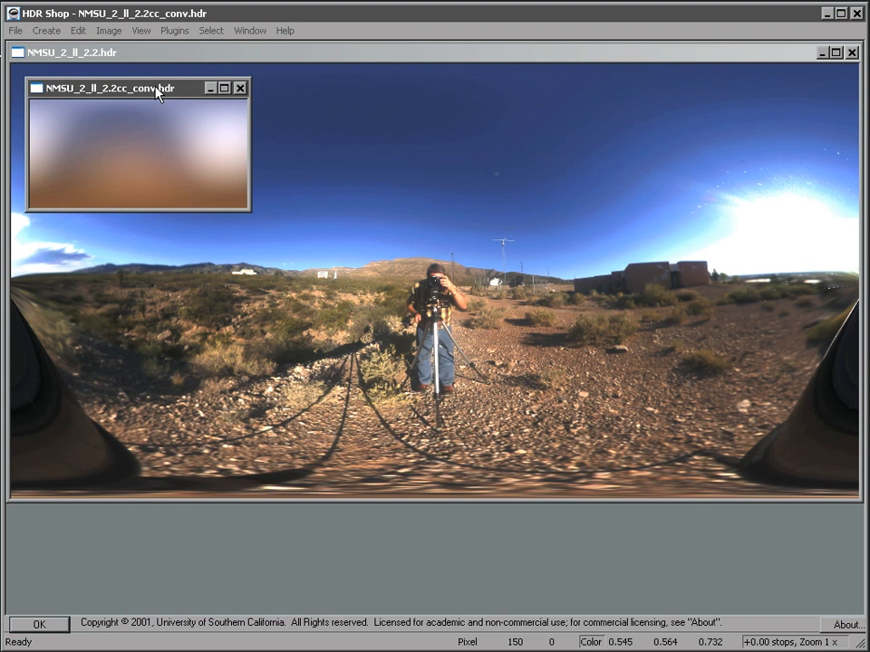
Step: In HDR Shop, try a Diffuse/Specular Convolution on the NMSU_2_ll_2.2.hdr panorama and cancel it
left_click_drag(181, 91, 195, 92)
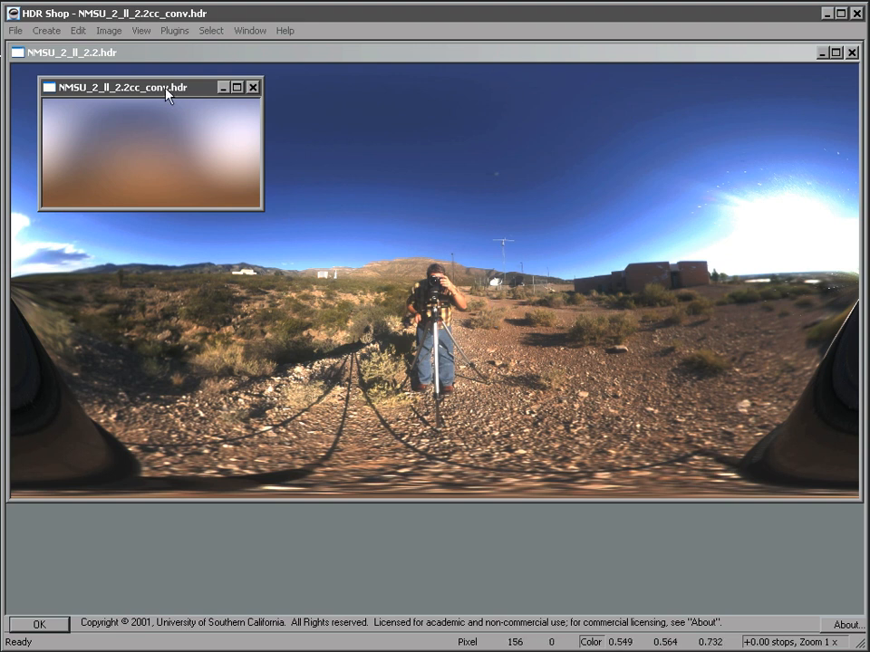
left_click_drag(167, 91, 173, 96)
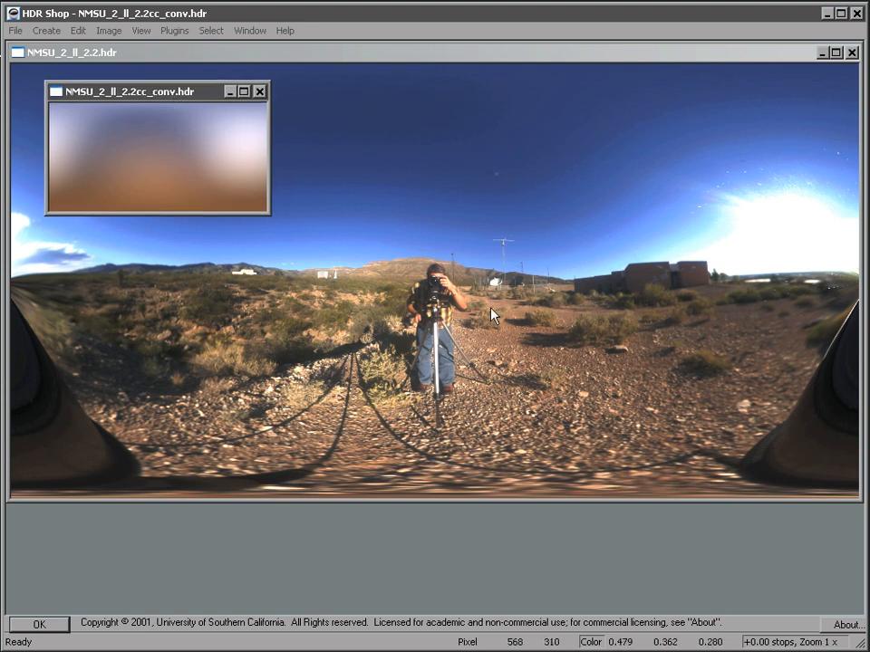
left_click(208, 53)
left_click(104, 33)
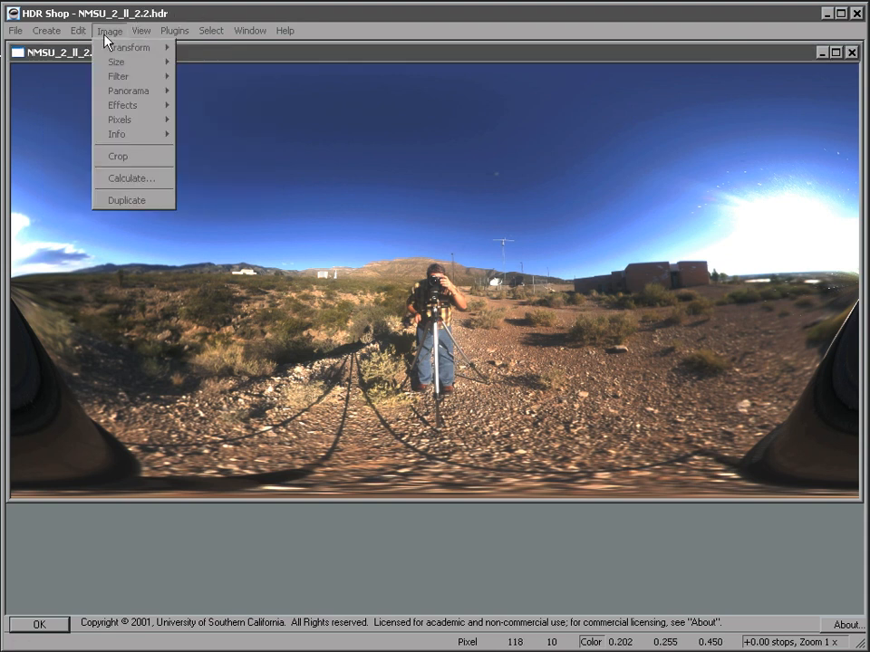
mouse_move(115, 98)
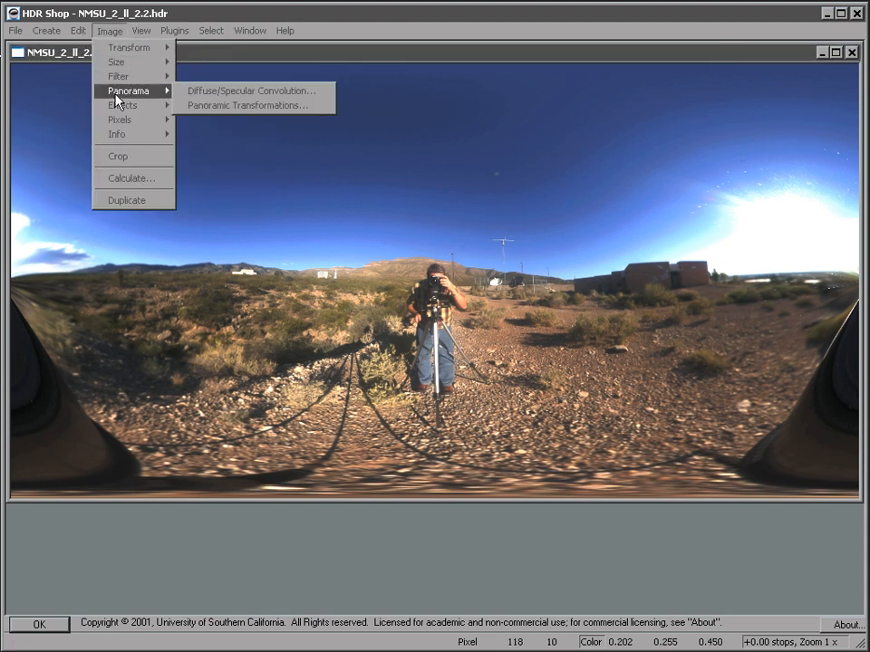
left_click(200, 94)
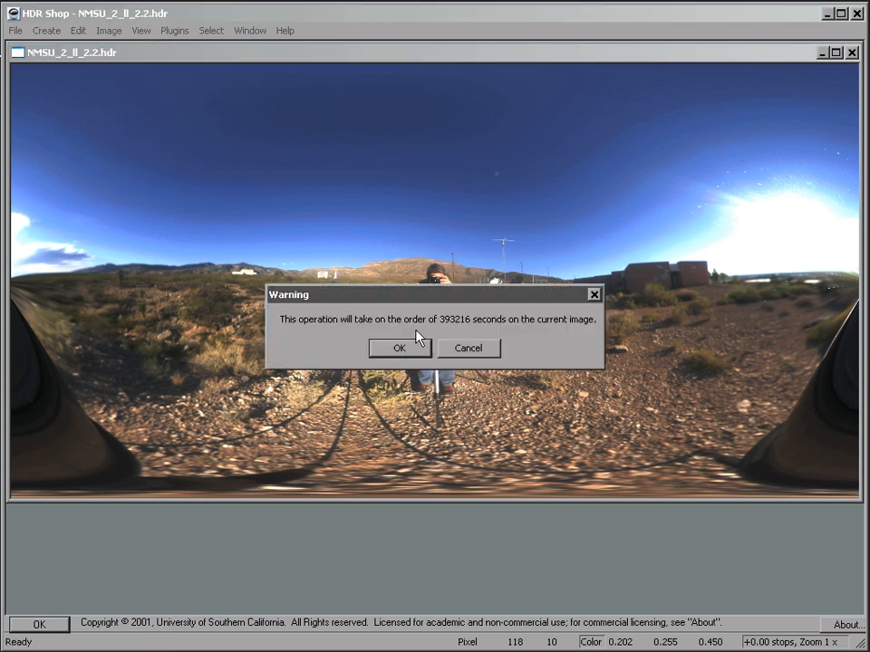
left_click(469, 349)
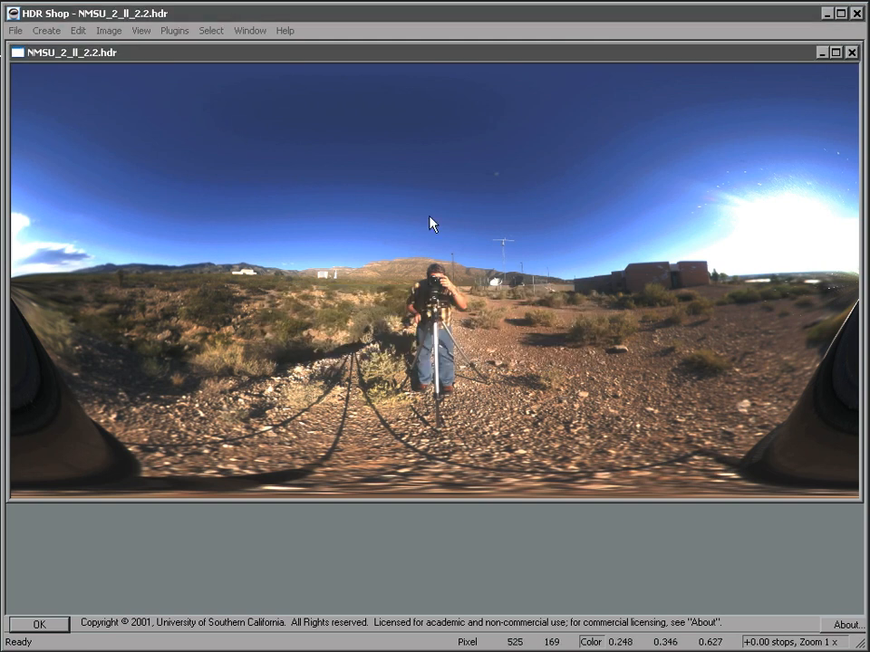
Step: Compare the convolved image NMSU_2_ll_2.2cc_conv.hdr with the full panorama, then switch back to Maya
left_click(249, 34)
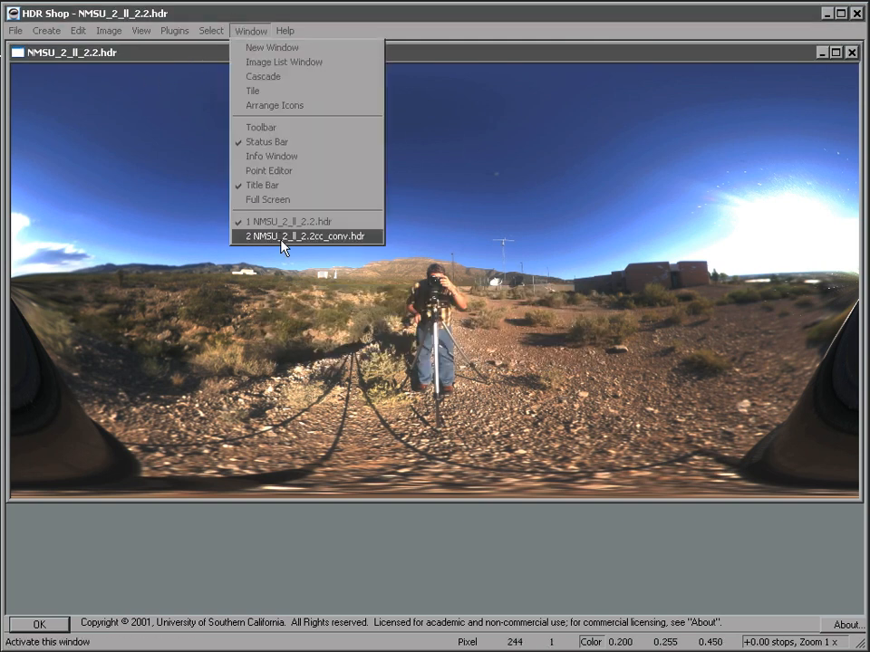
left_click(284, 235)
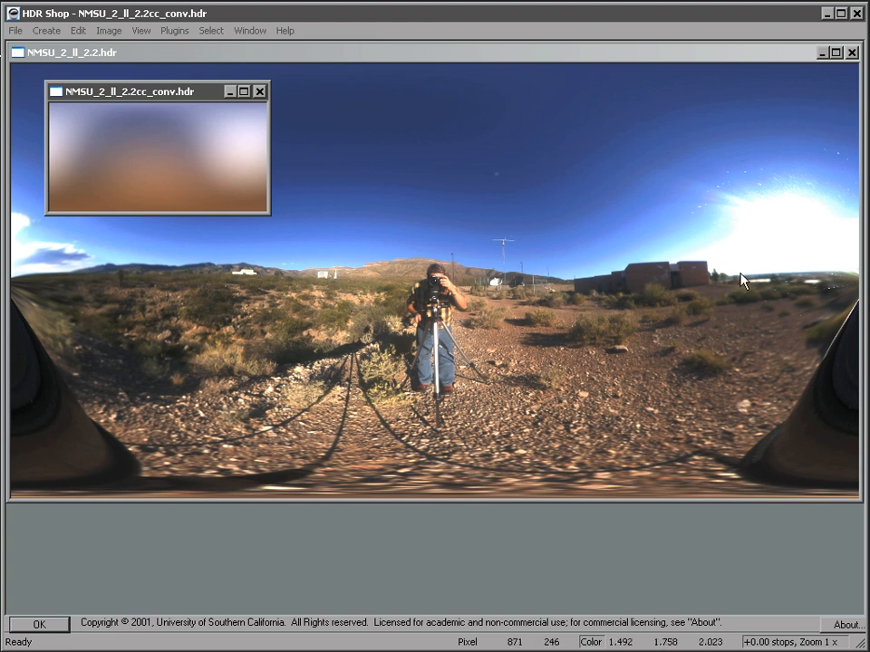
left_click(826, 13)
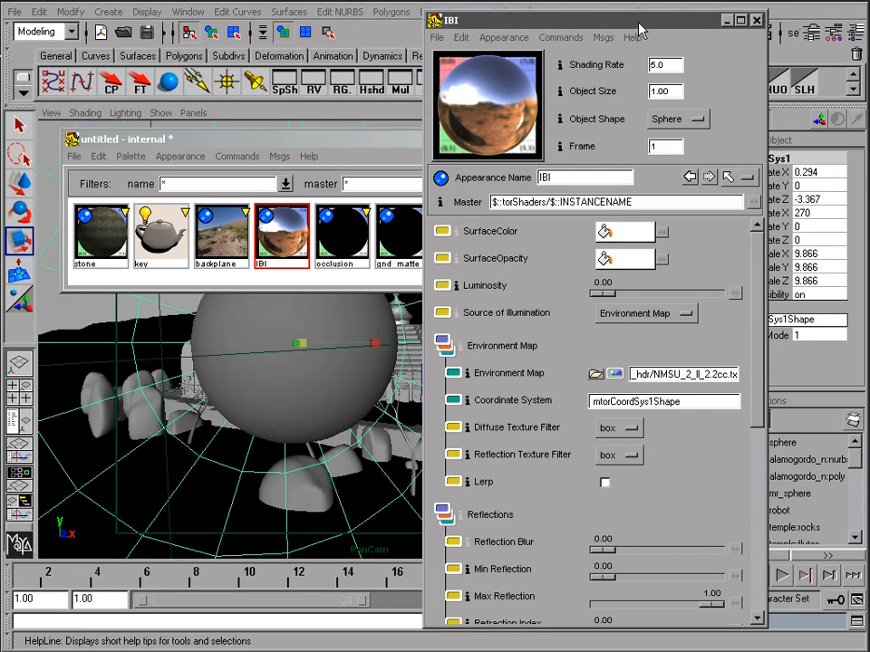
Step: Set the IBI appearance's Max Reflection to 0.00 and Diffuse Strength to 0.80 for purely diffuse image-based lighting
scroll(759, 267, "down", 1)
scroll(759, 266, "up", 1)
left_click_drag(766, 364, 744, 500)
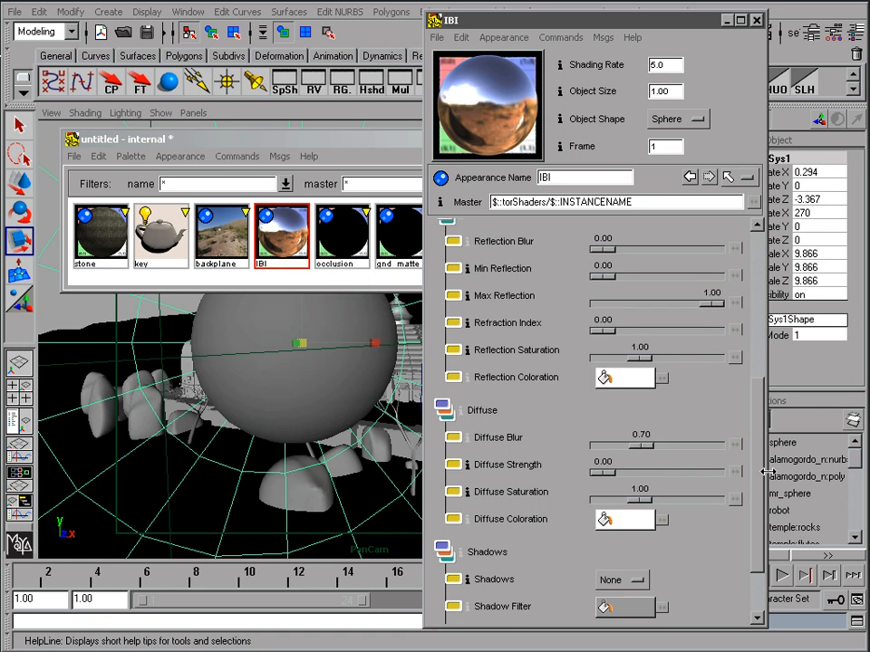
mouse_move(763, 481)
left_mouse_down()
mouse_move(761, 537)
mouse_move(761, 445)
left_mouse_up()
left_click_drag(711, 363, 581, 371)
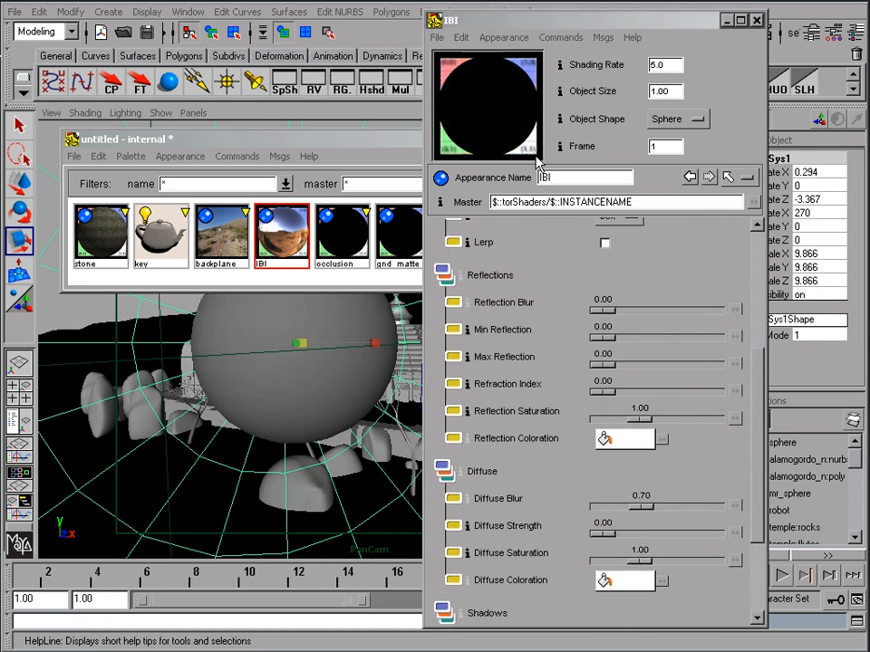
left_click_drag(761, 436, 762, 413)
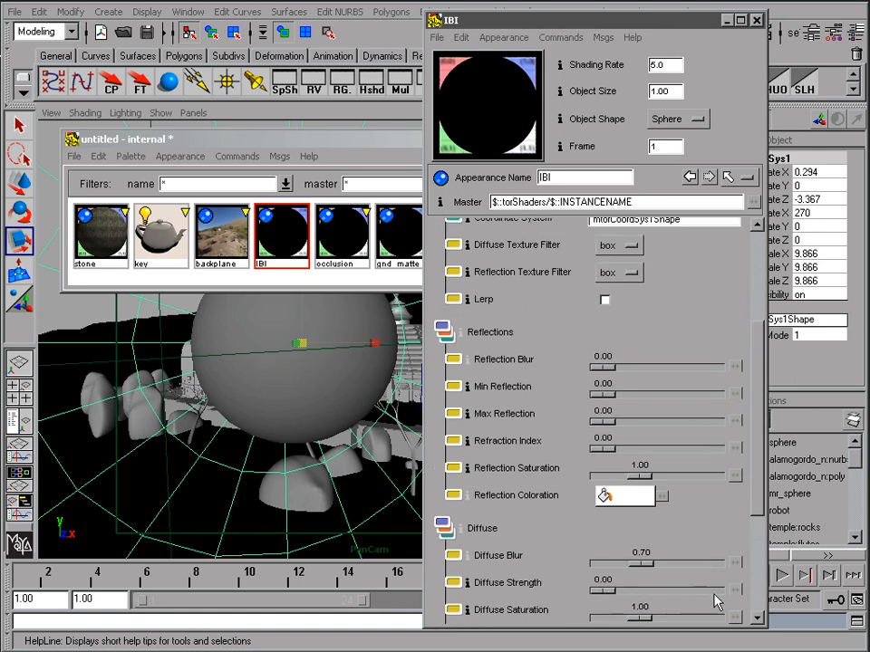
left_click_drag(608, 592, 689, 595)
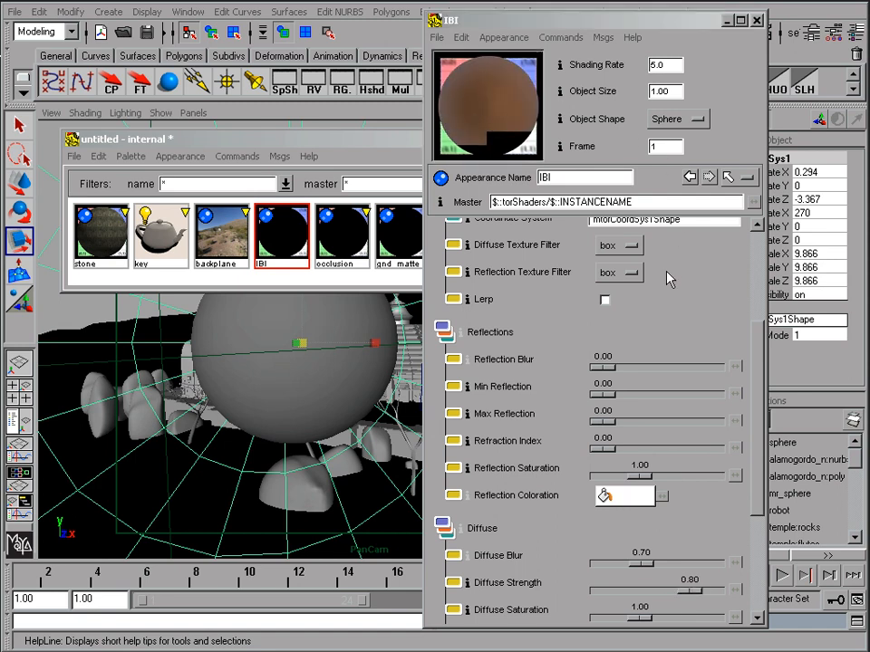
scroll(749, 361, "down", 1)
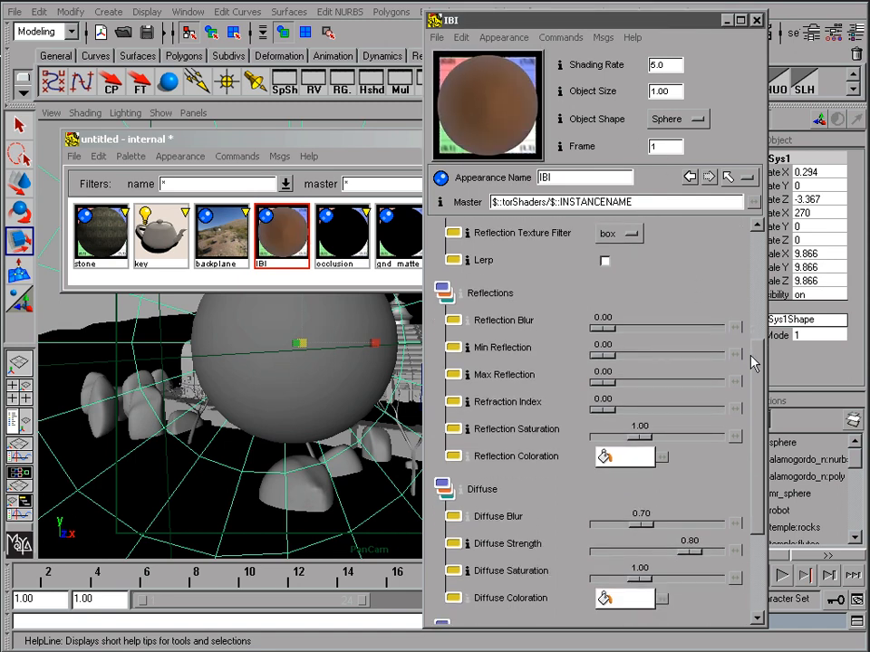
Step: Set the IBI appearance's environment map Coordinate System to _environment
scroll(751, 362, "up", 4)
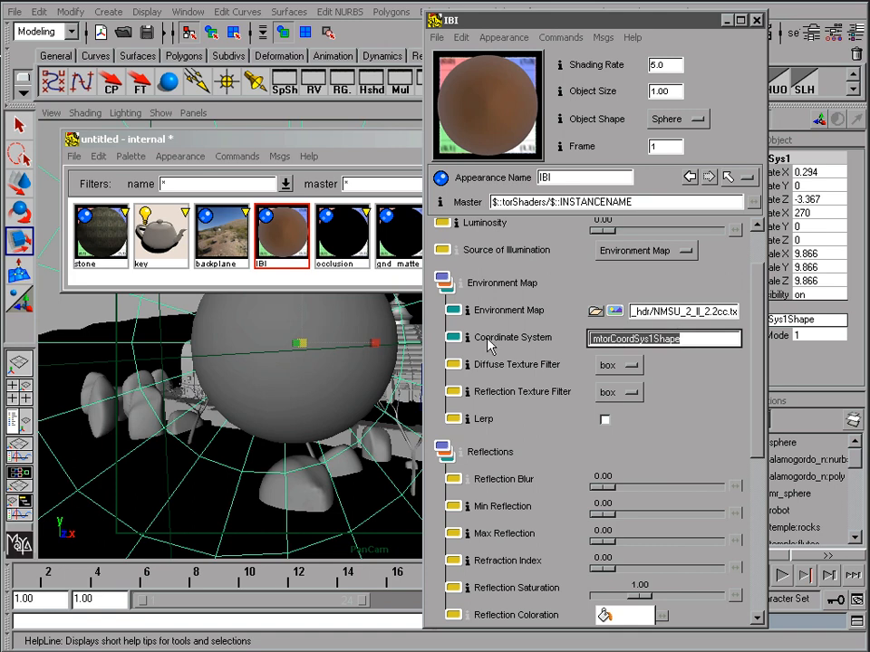
key("BackSpace")
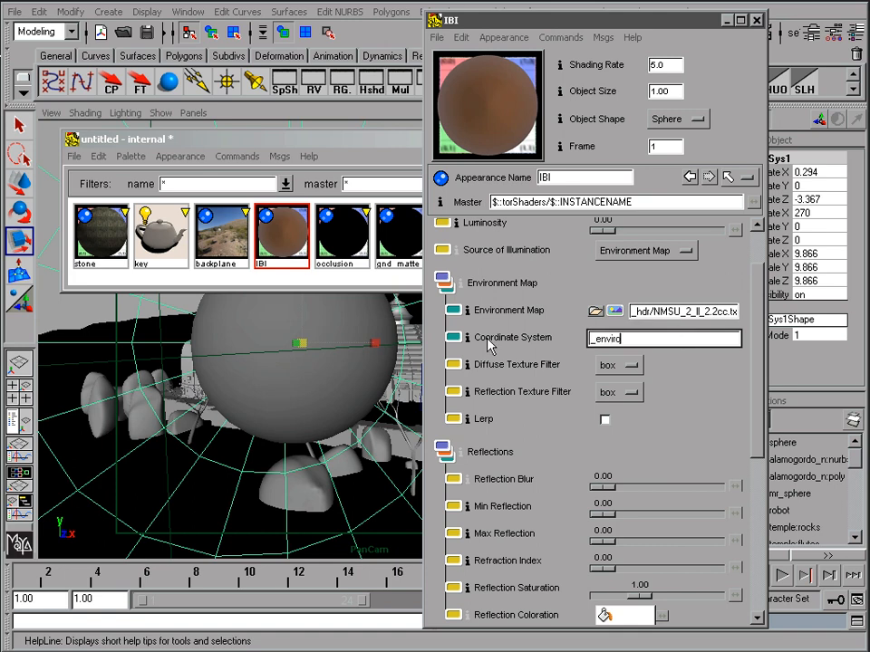
key("Return")
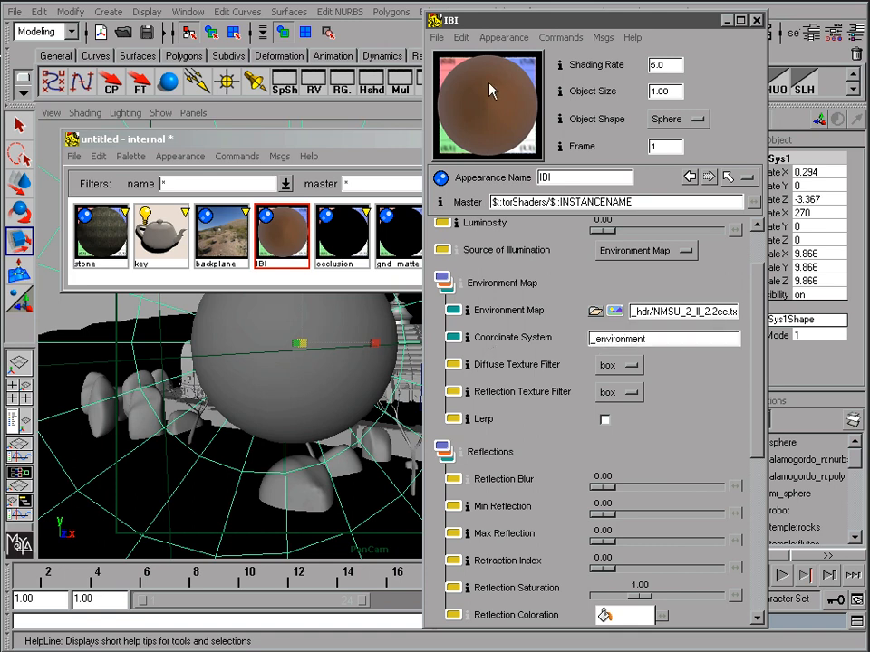
Step: Preview the IBI appearance with a Diffuse Blur of 0.16, and restore Diffuse Blur to 0.70
left_click_drag(756, 276, 761, 392)
left_click_drag(640, 450, 612, 456)
left_click(468, 103)
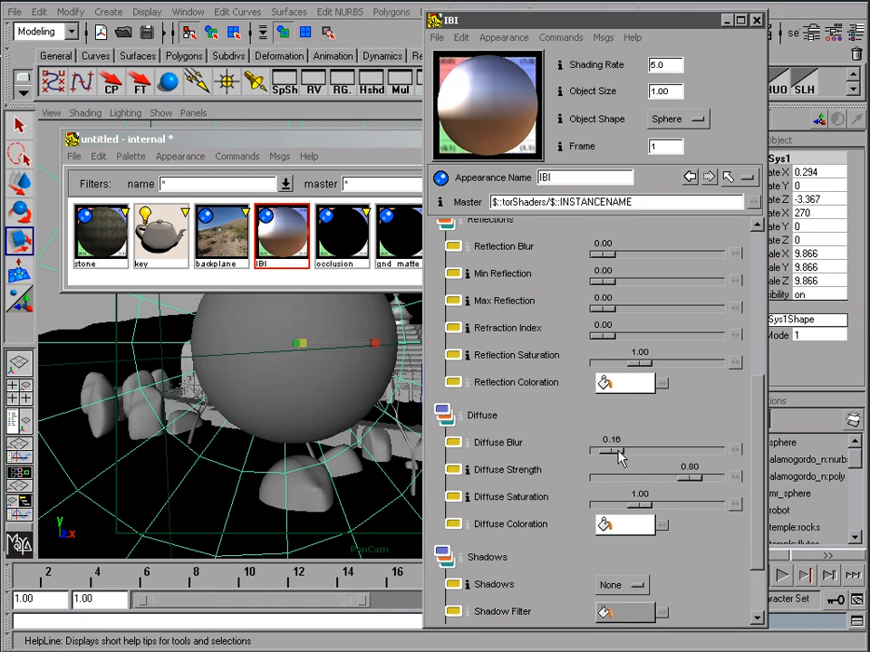
left_click_drag(620, 458, 617, 458)
left_click_drag(618, 448, 640, 453)
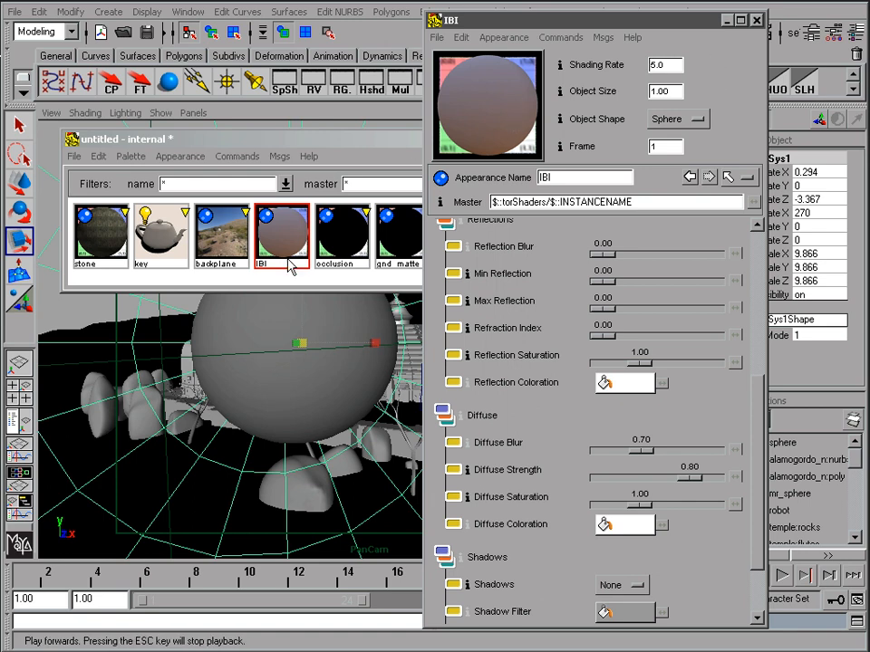
Step: Open the occlusion appearance and inspect its ColorSpline surface color and the Occlusion pattern settings feeding it
left_click(340, 239)
left_click(664, 34)
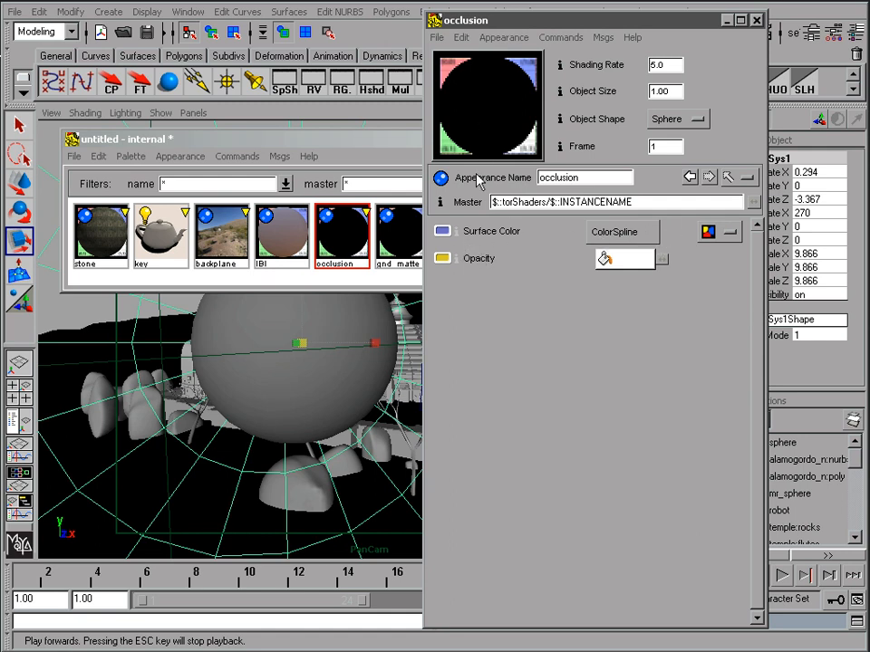
left_click(631, 237)
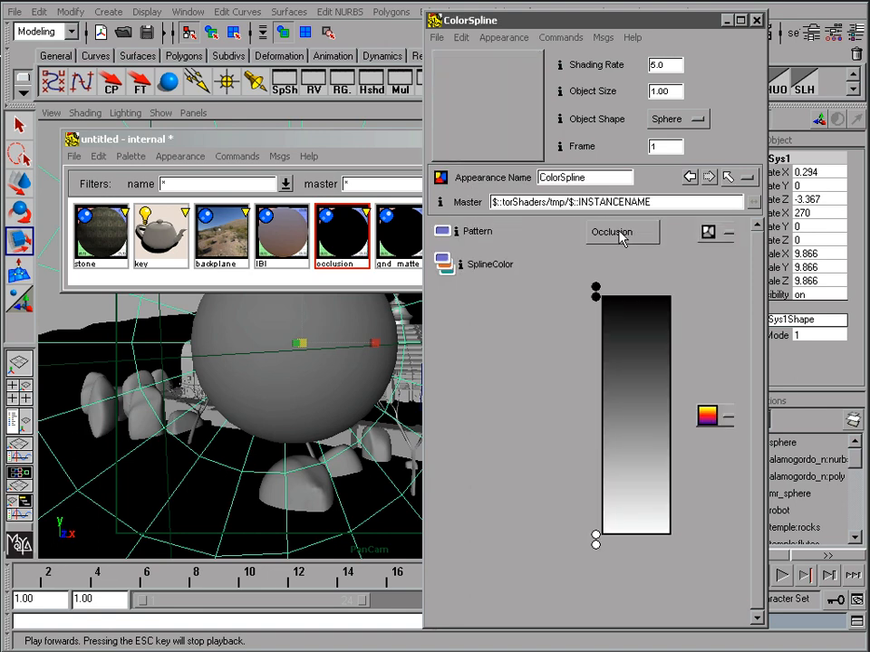
left_click(621, 234)
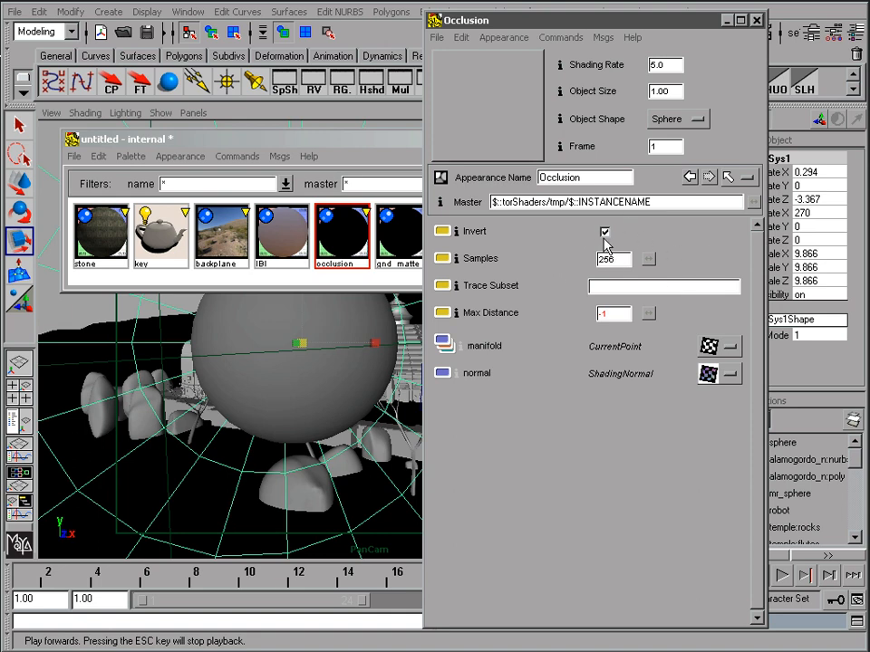
Step: Open the RIBBox_0 appearance from the palette, examine its Box of RIB text in Notepad, and close the text file
left_click(344, 149)
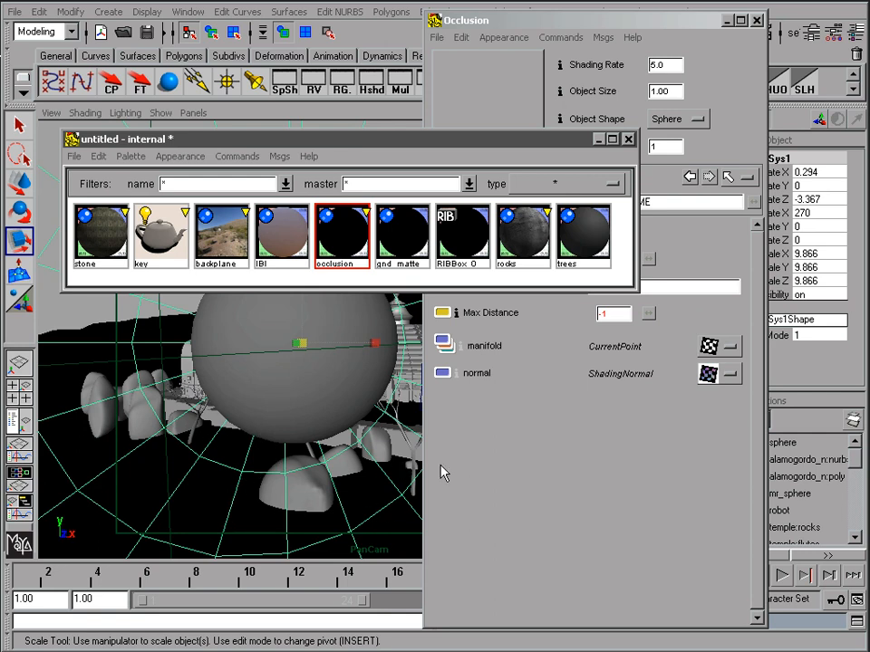
left_click(462, 240)
left_click(568, 198)
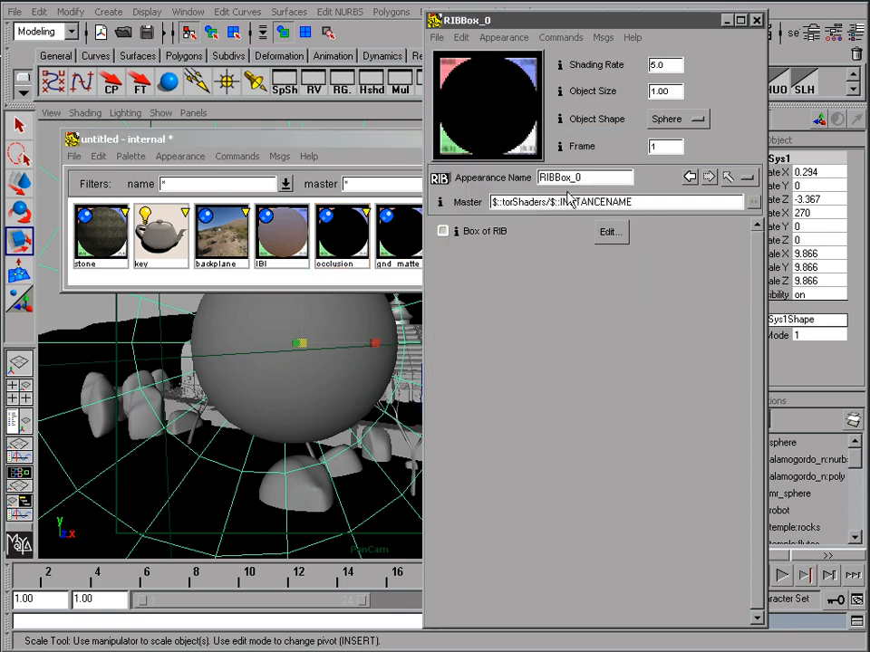
left_click(610, 234)
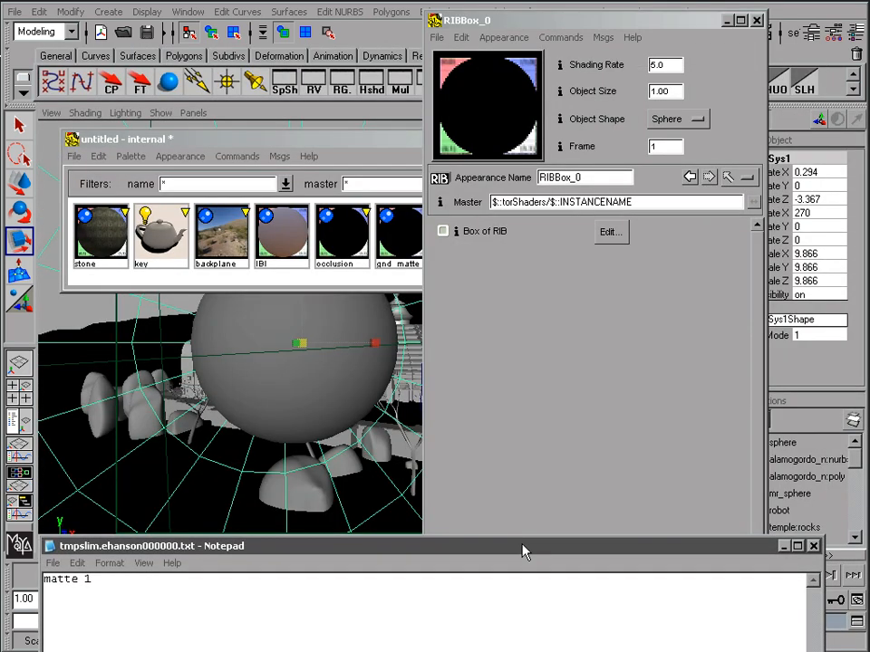
left_click_drag(520, 549, 504, 263)
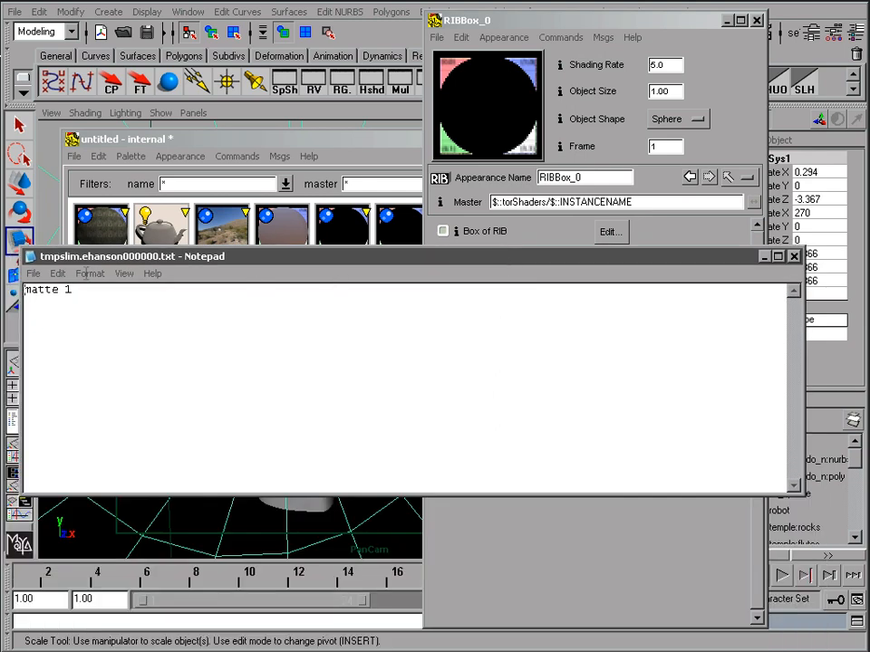
left_click(793, 256)
Step: Select the alamogordo ground plane in the viewport, close the appearance editor and pick the rocks appearance in the palette
left_click(154, 484)
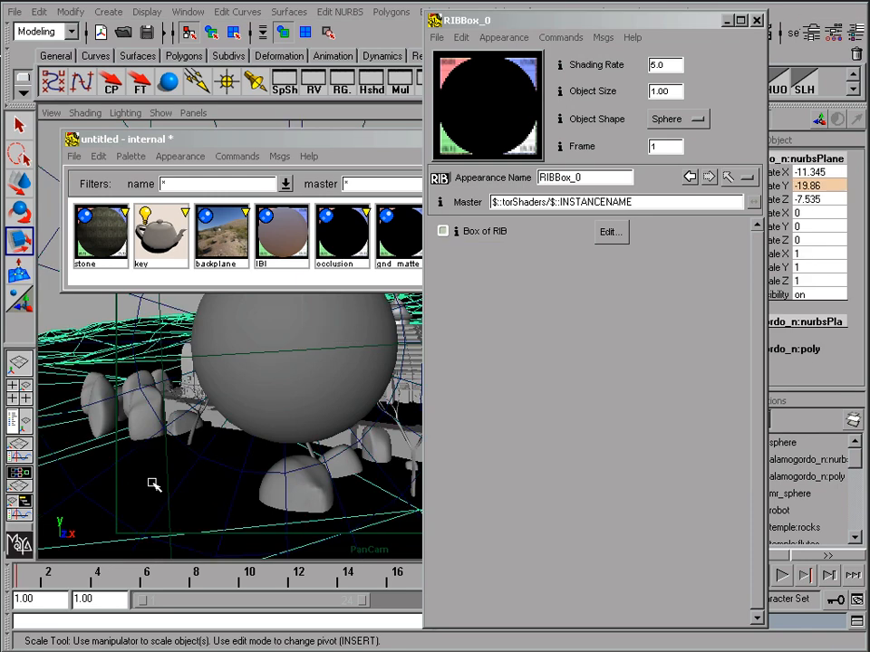
left_click(756, 20)
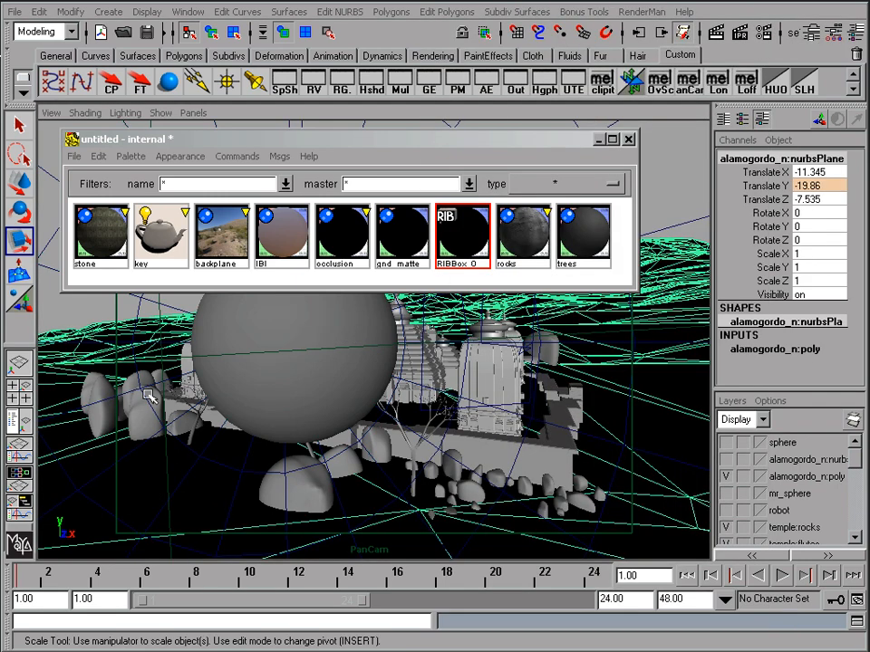
left_click(531, 243)
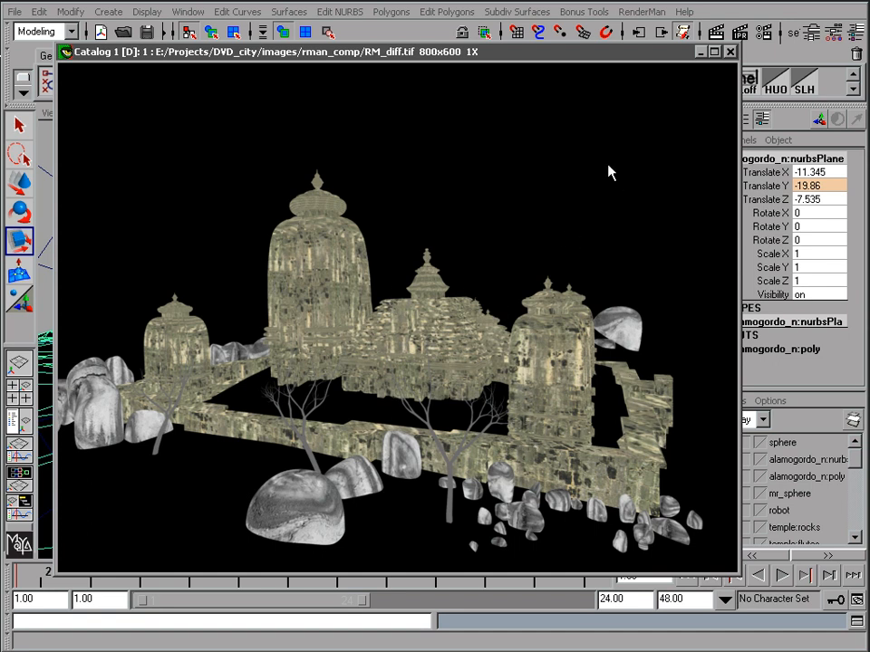
Step: Review the rendered passes from RM_key.tif through RM_hdr_diff.tif, covering key light, image-based lighting and occlusion
key("Right")
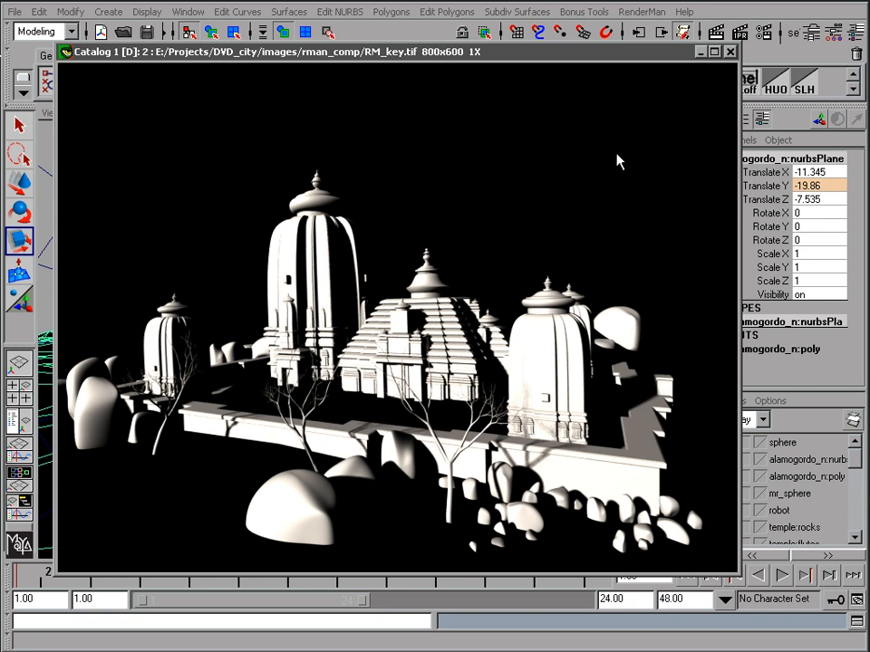
key("Right")
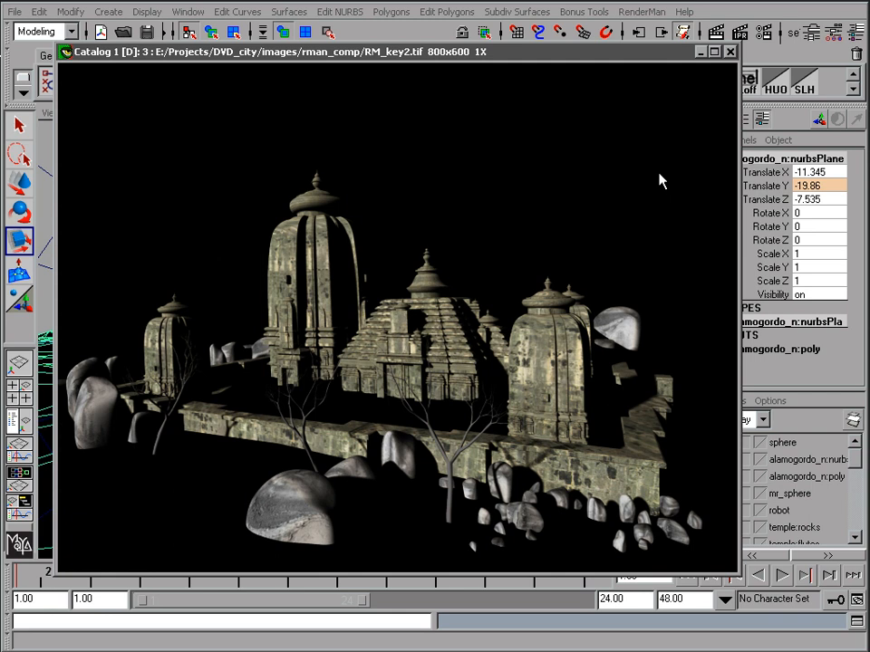
key("Right")
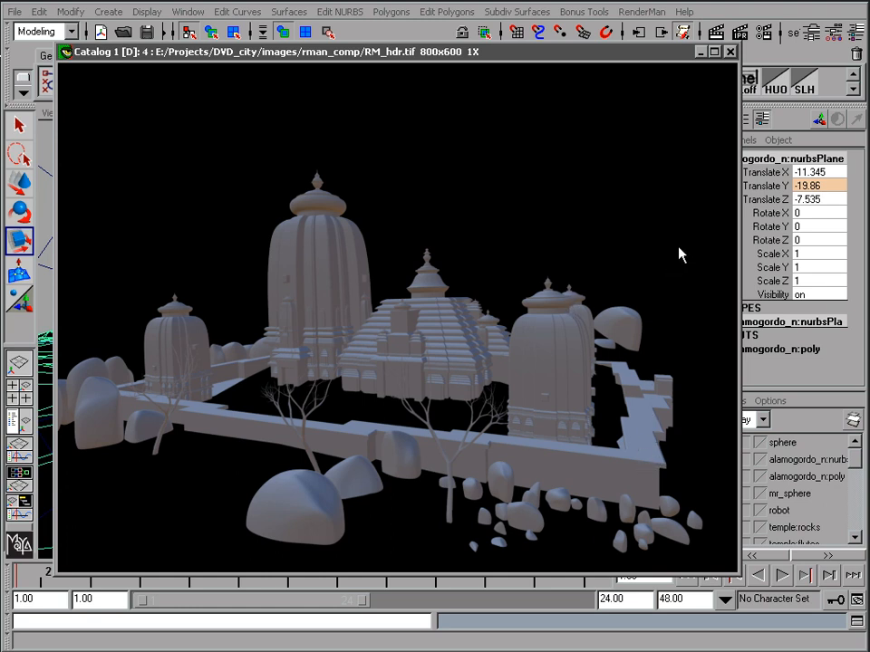
key("Right")
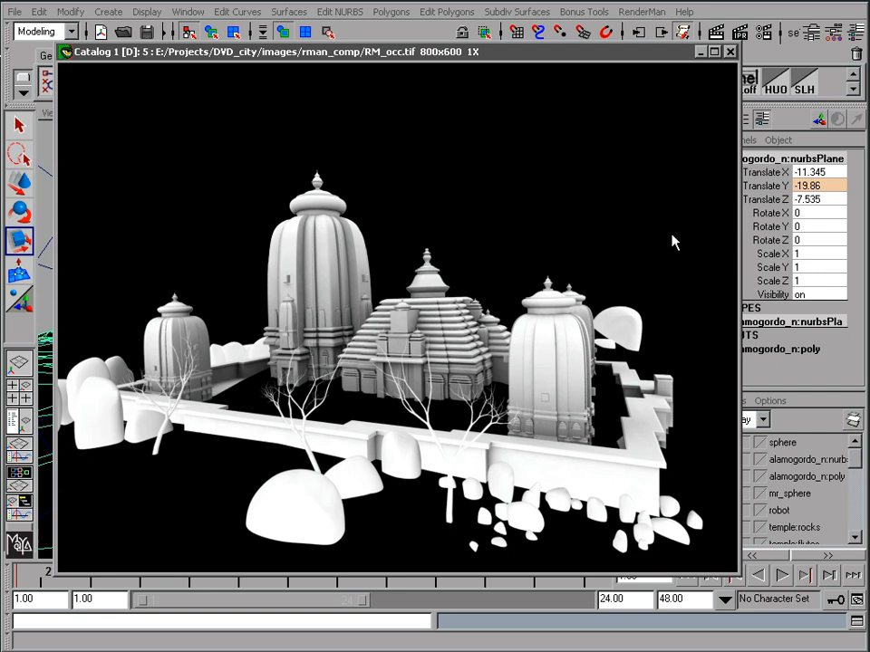
key("Right")
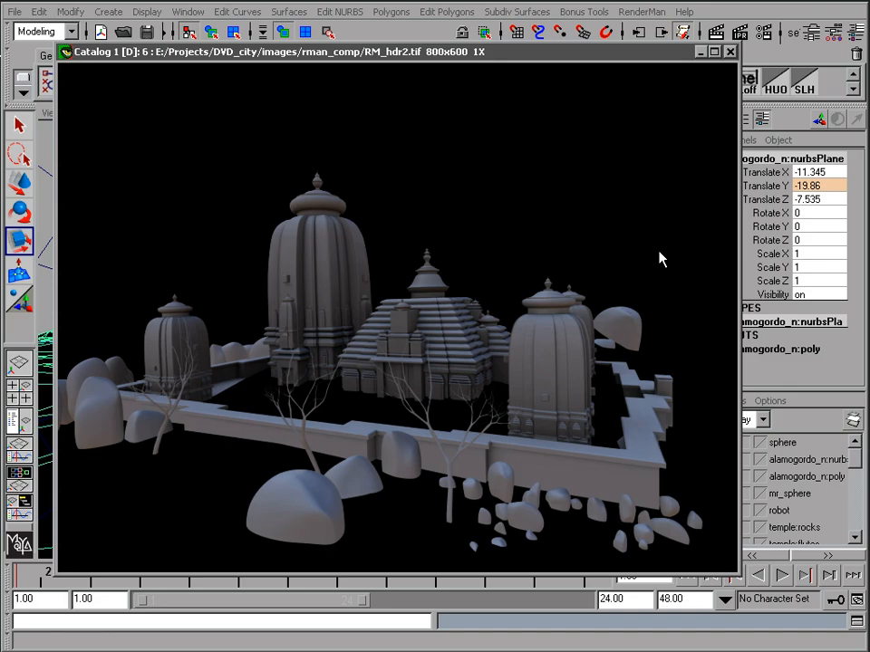
key("Right")
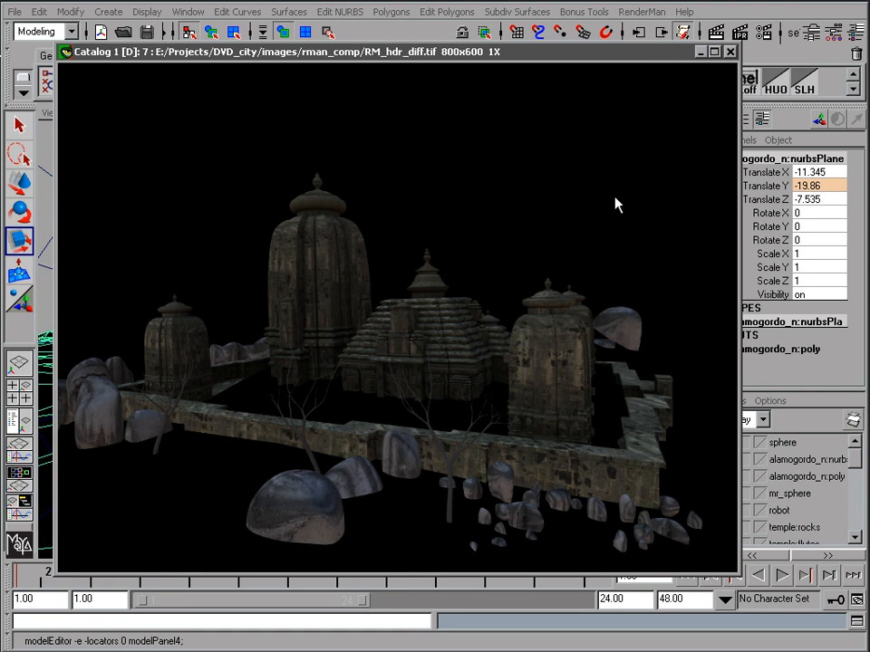
Step: Review the remaining compositing images from RM_key_rev.tif through the shadow passes to the final RM_comp.tif
key("Right")
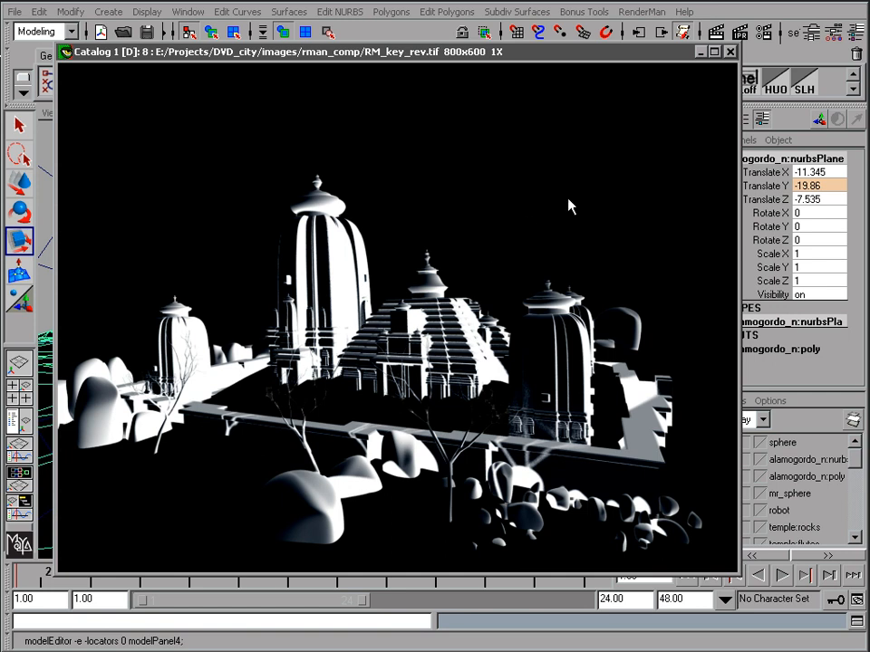
key("Right")
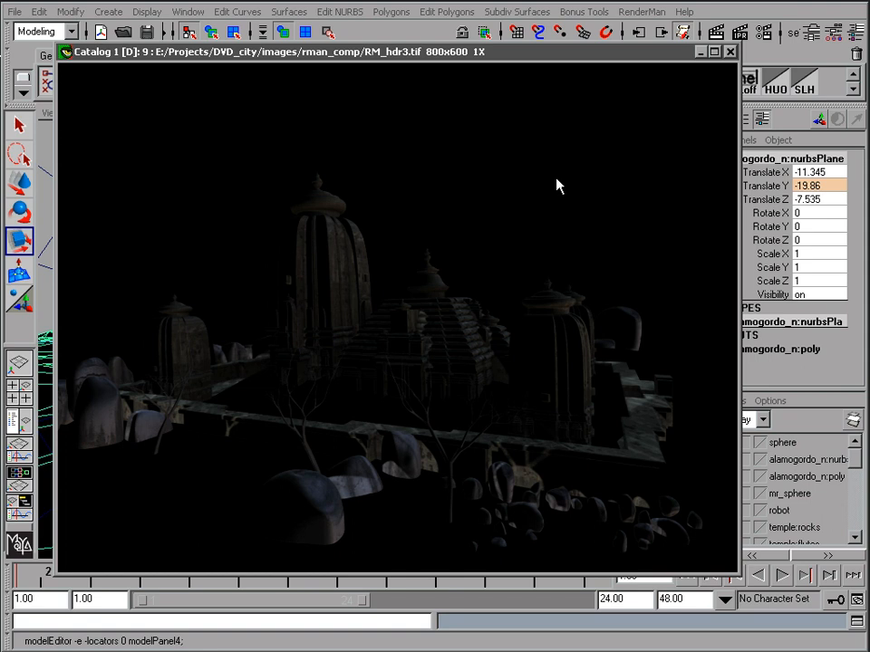
key("Right")
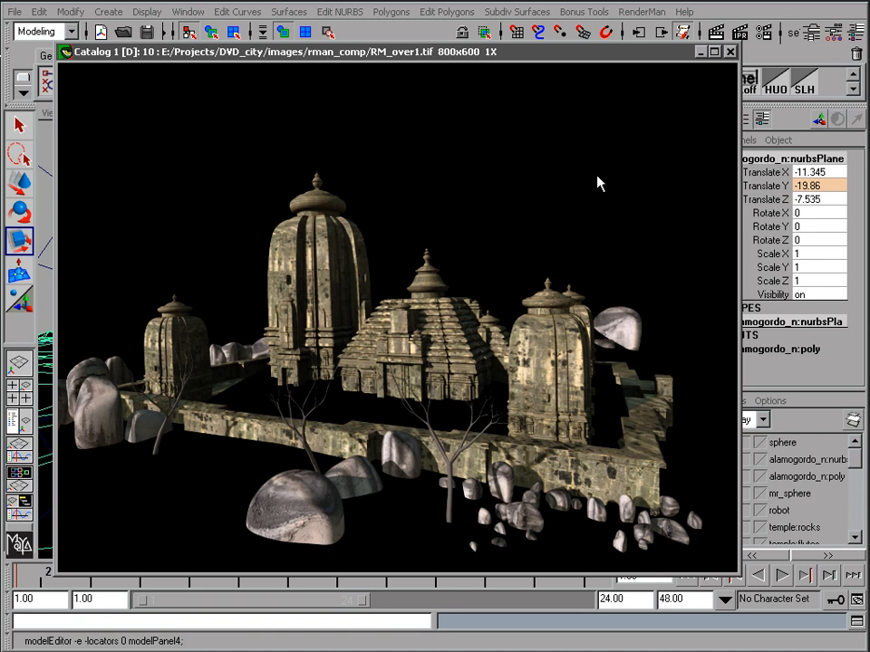
key("Right")
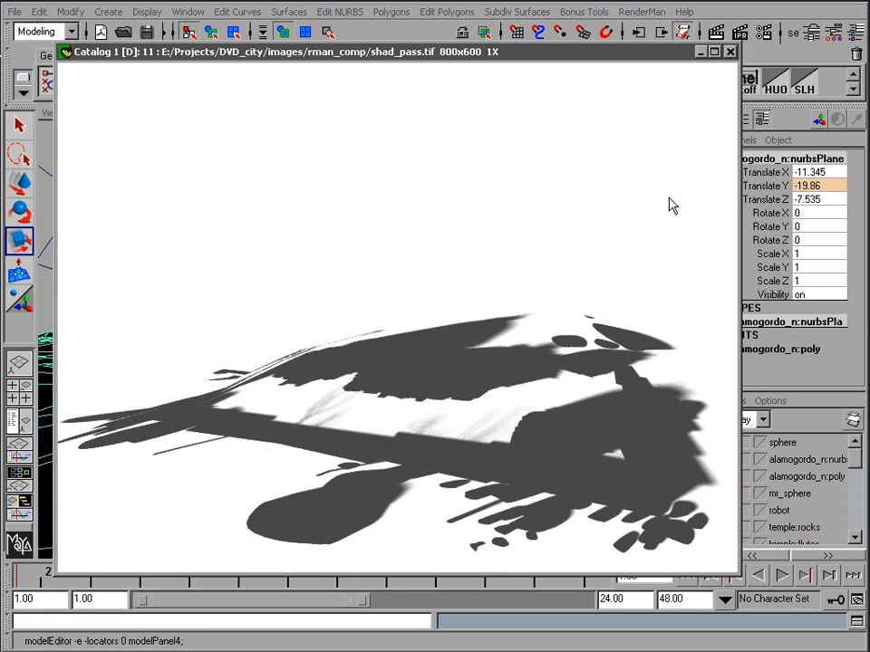
key("Right")
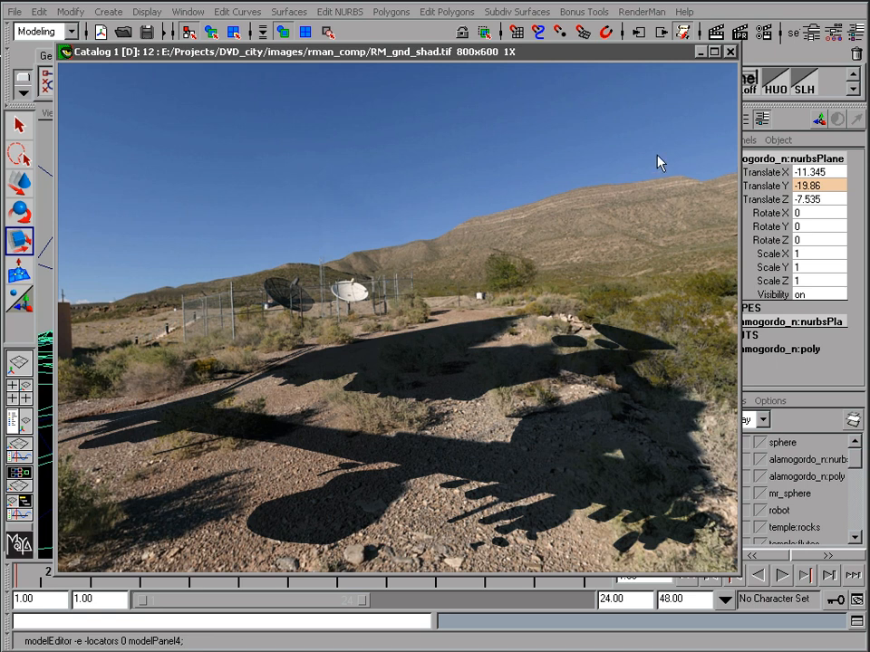
key("Right")
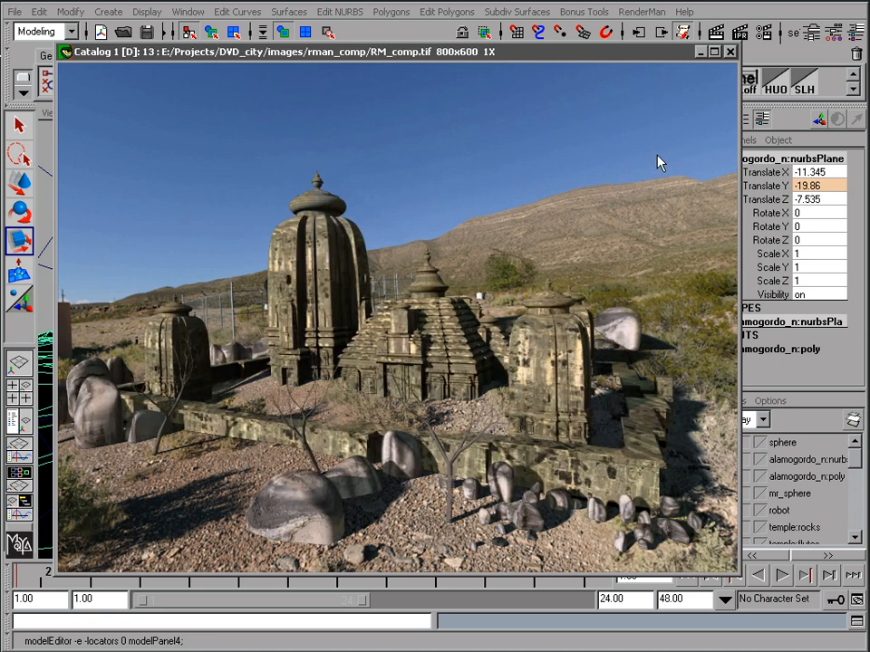